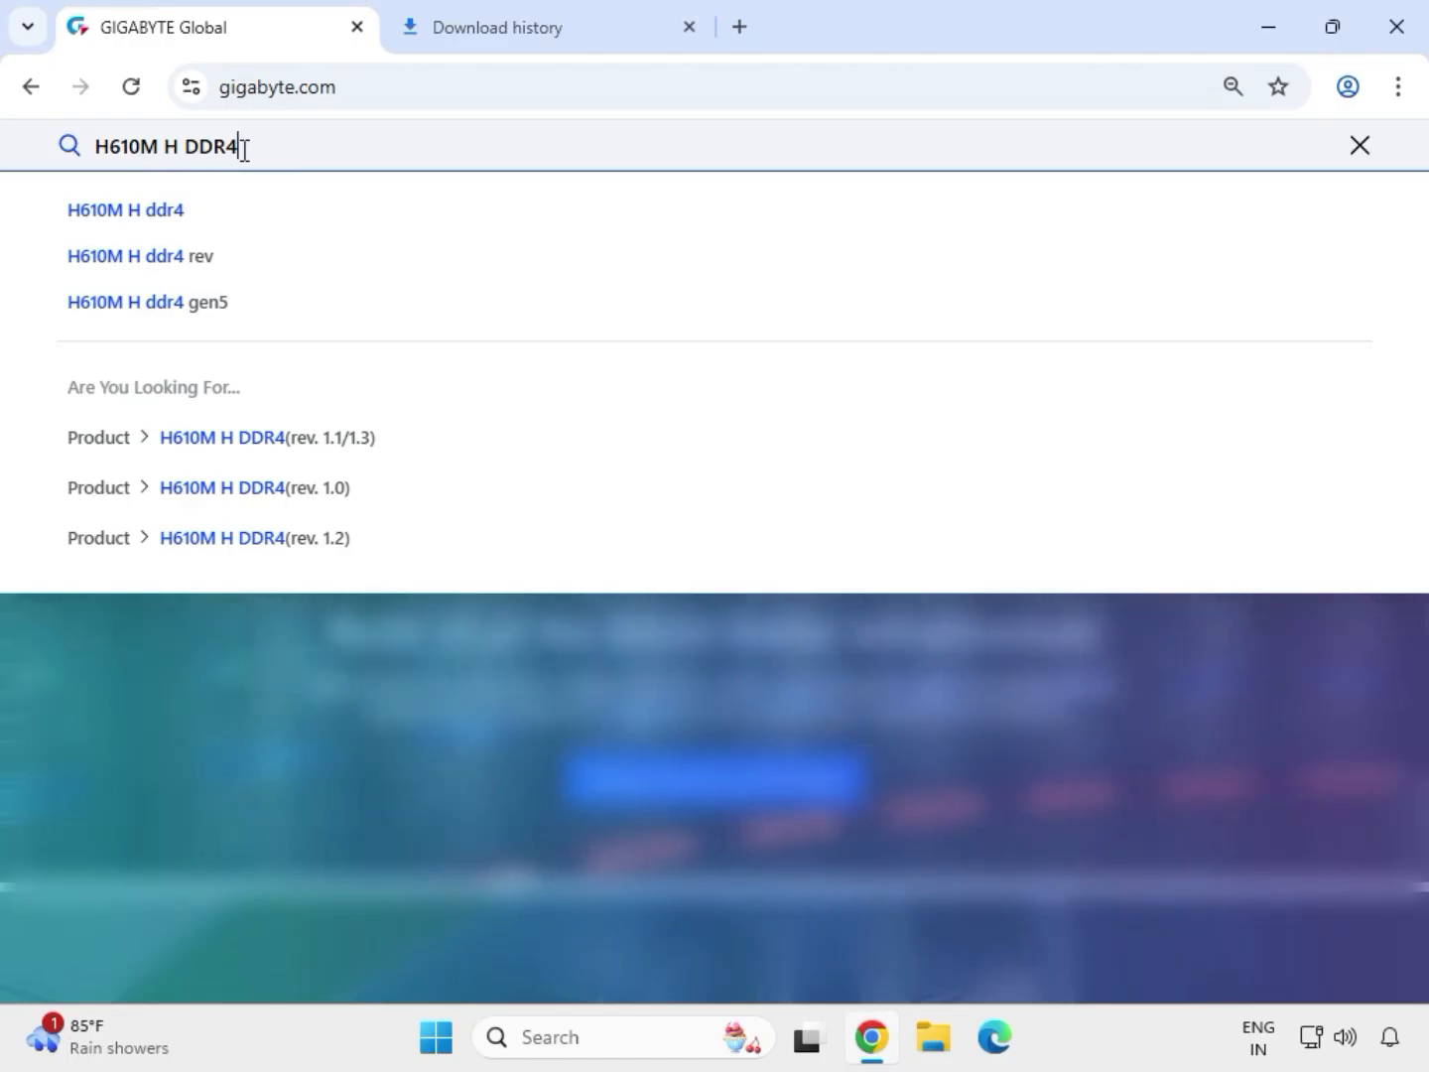
Search the site for H610M H DDR4, filter the results to products, and open the H610M H DDR4 (rev. 1.2) page.
key(Return)
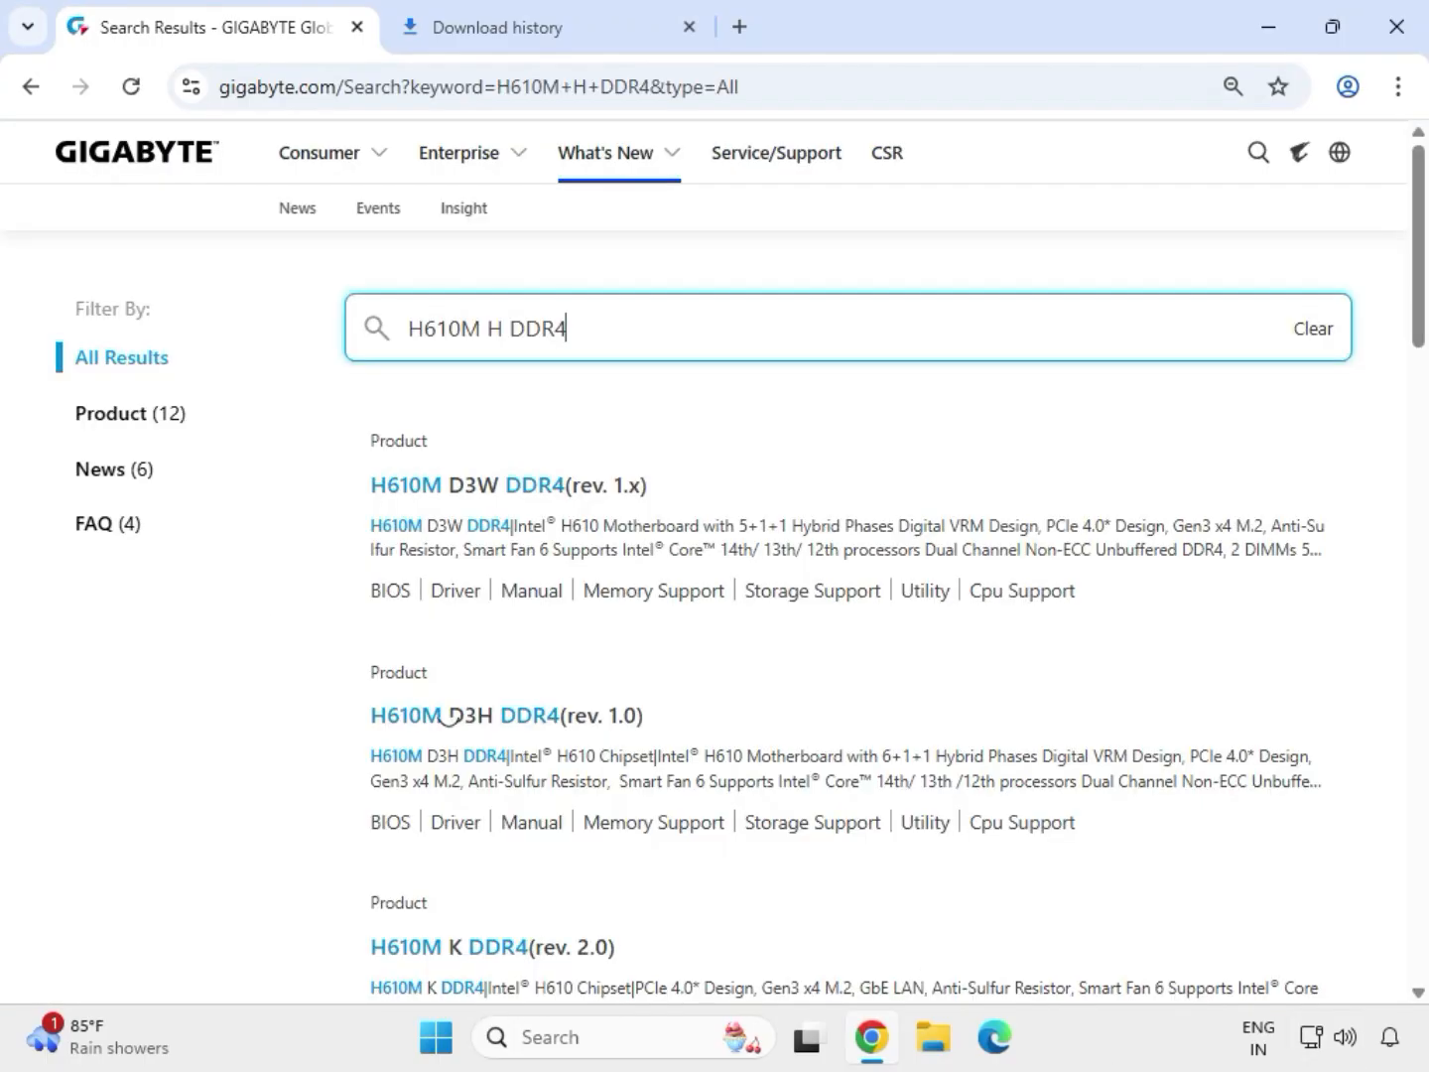
click(128, 417)
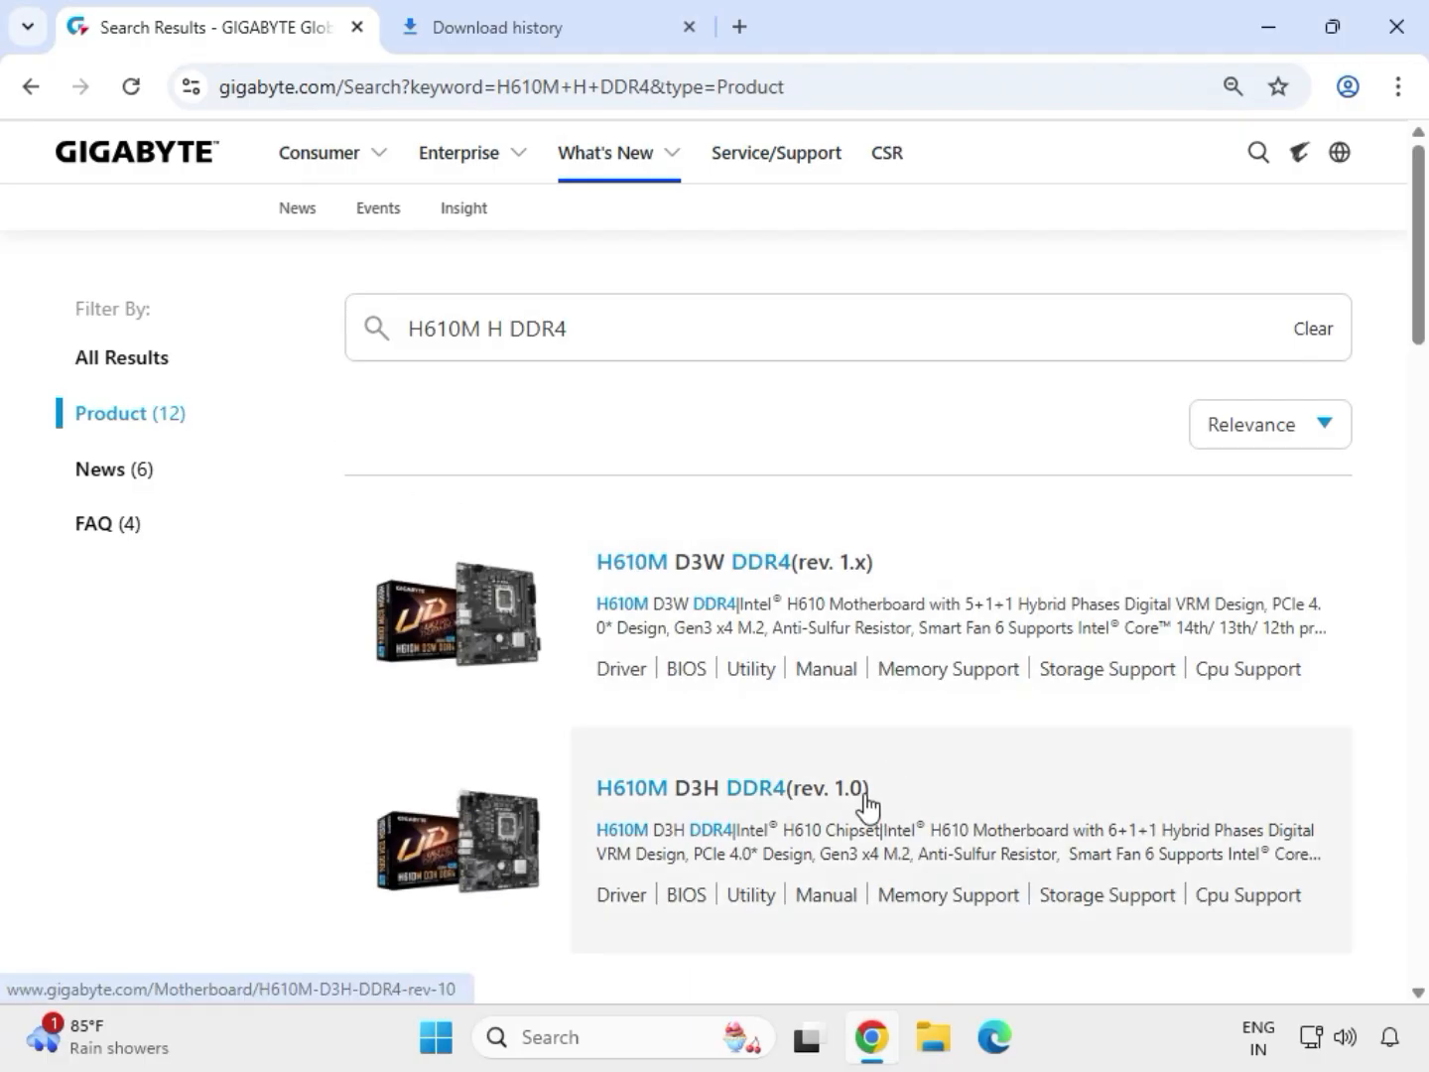
scroll(925, 749, down, 4)
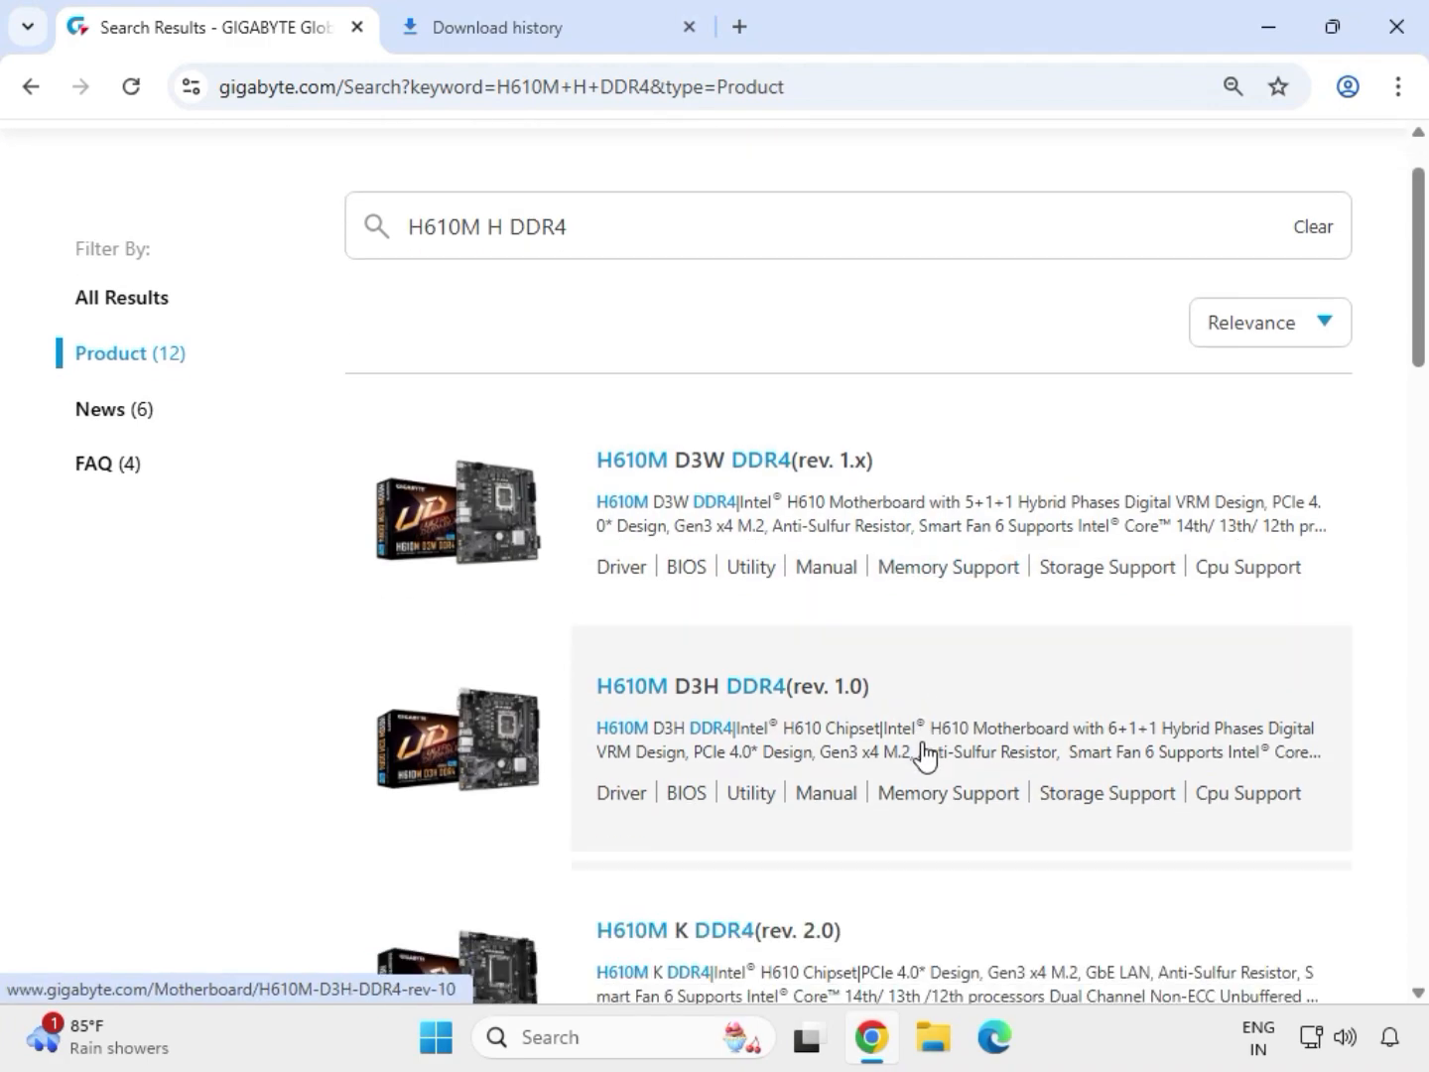
scroll(924, 756, down, 5)
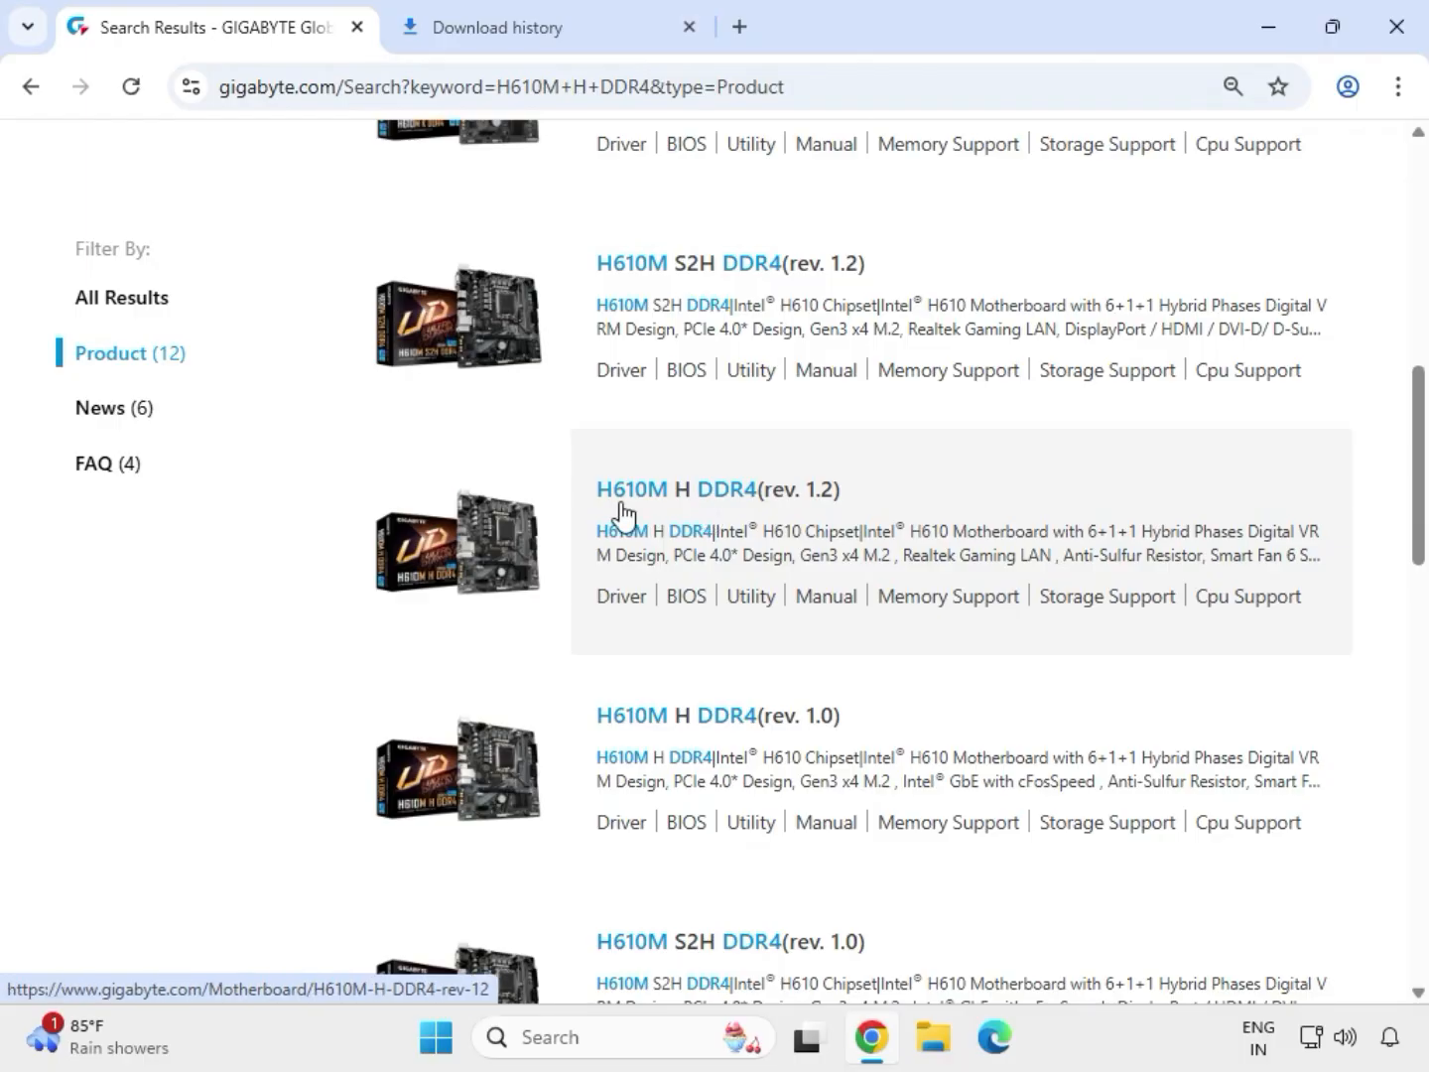
click(701, 504)
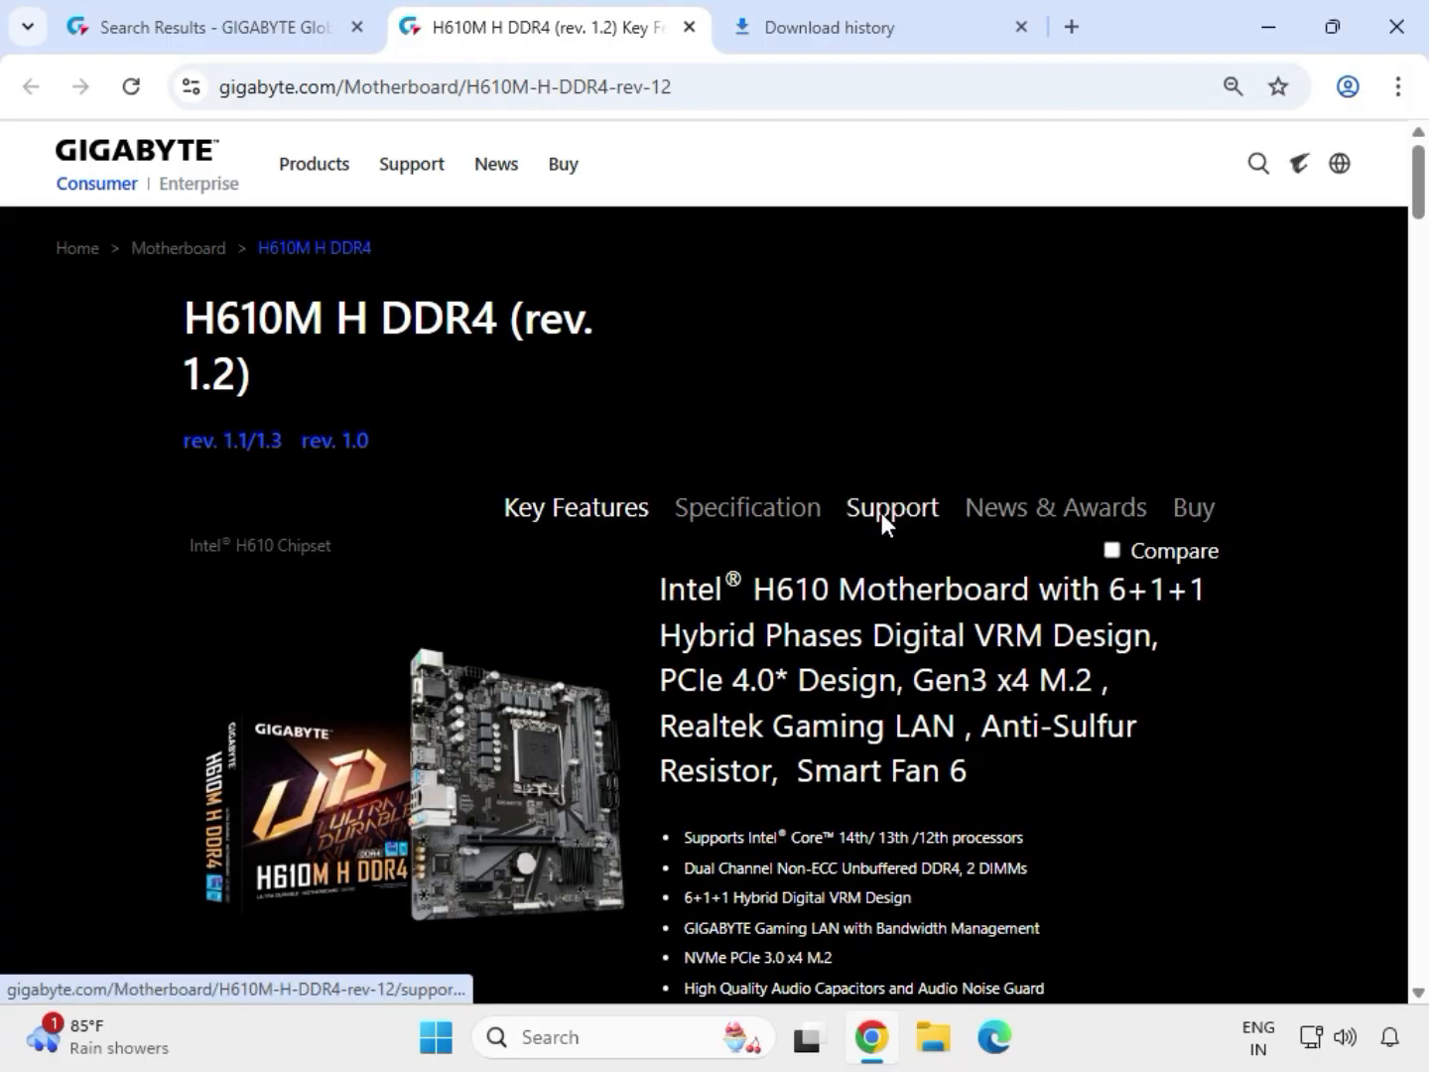
Open the motherboard's support downloads and set the driver OS to Windows 11 64bit.
click(880, 513)
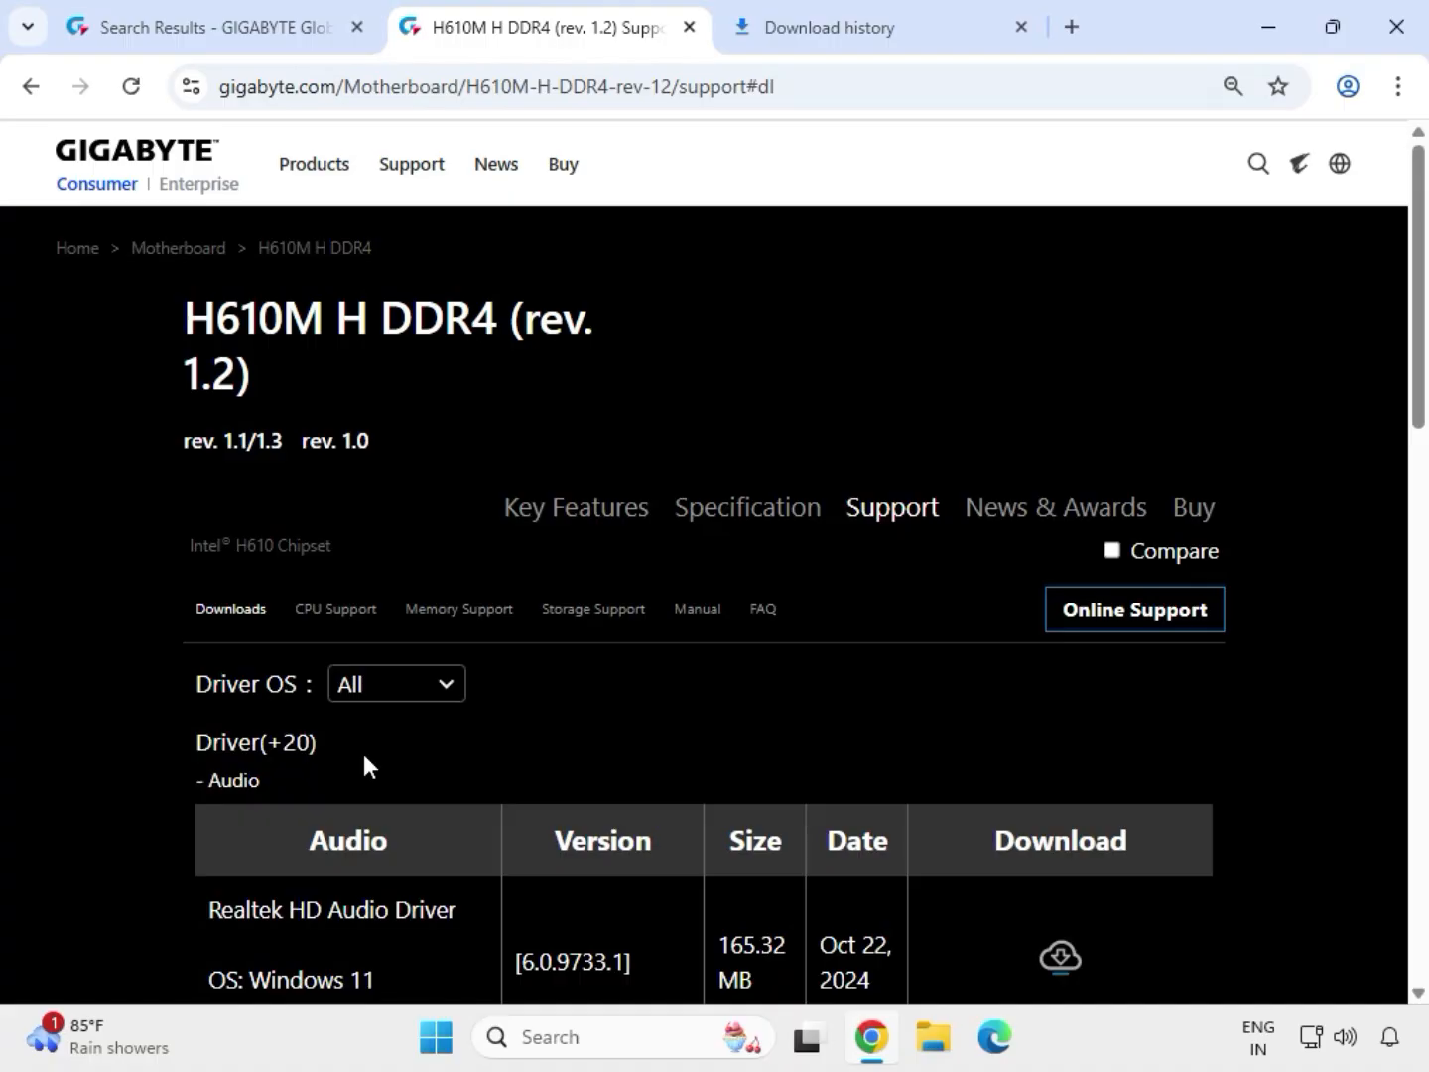
click(403, 694)
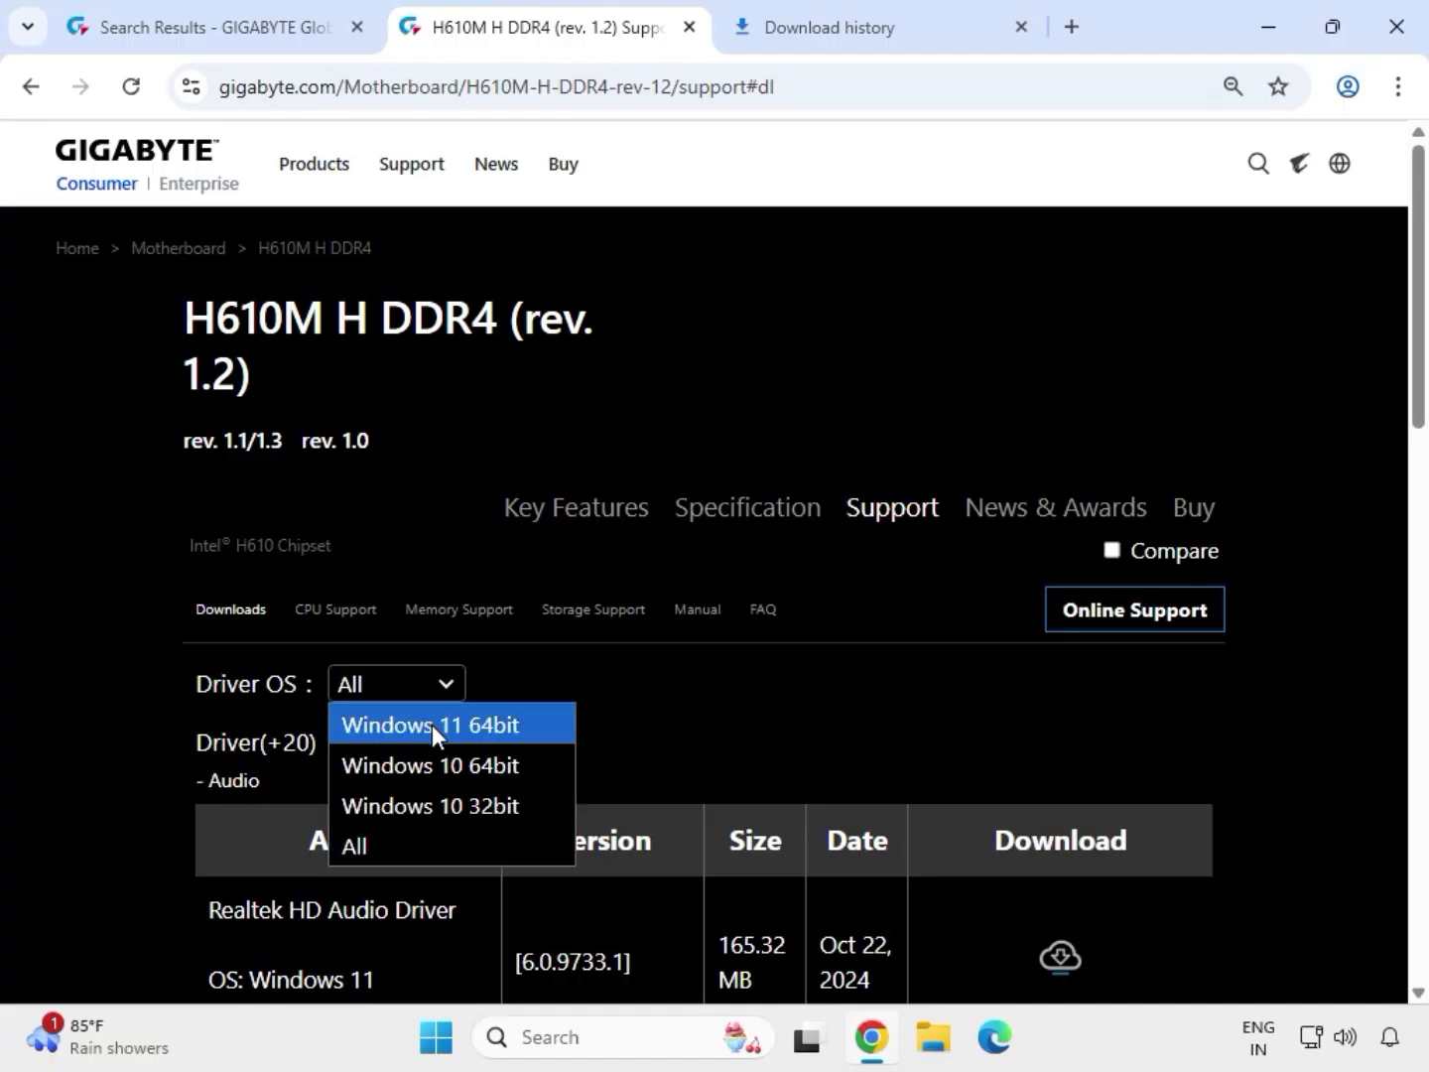
click(432, 724)
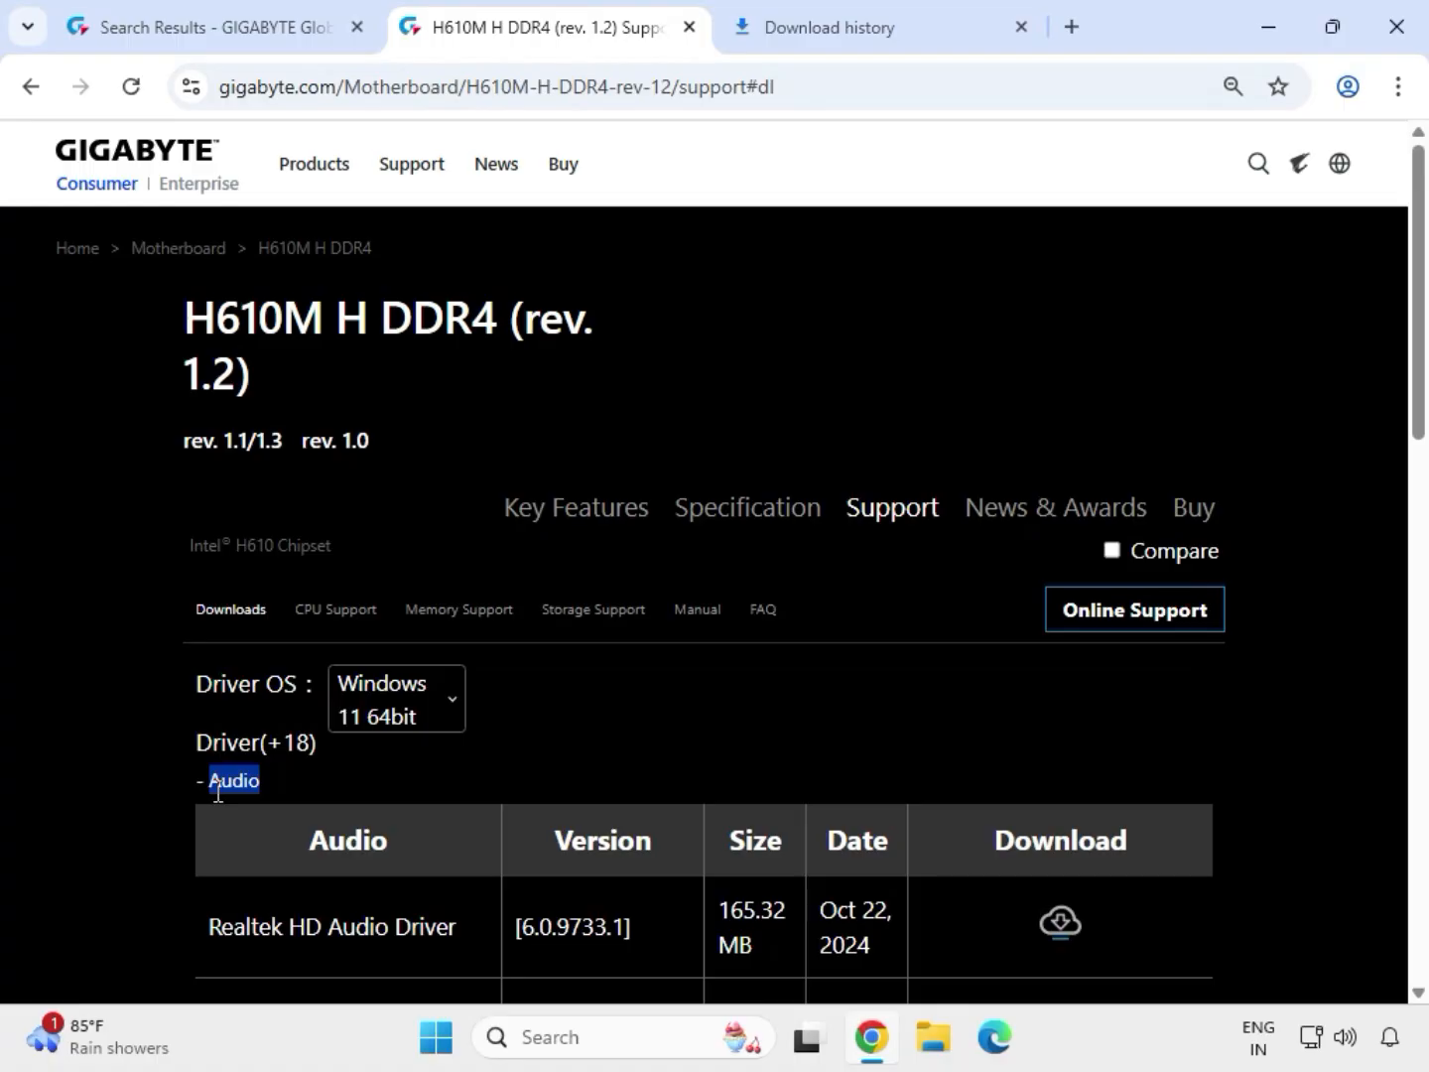
Download the Realtek HD Audio Driver version 6.0.9733.1 from the audio drivers.
scroll(217, 794, down, 1)
drag(202, 793, 450, 794)
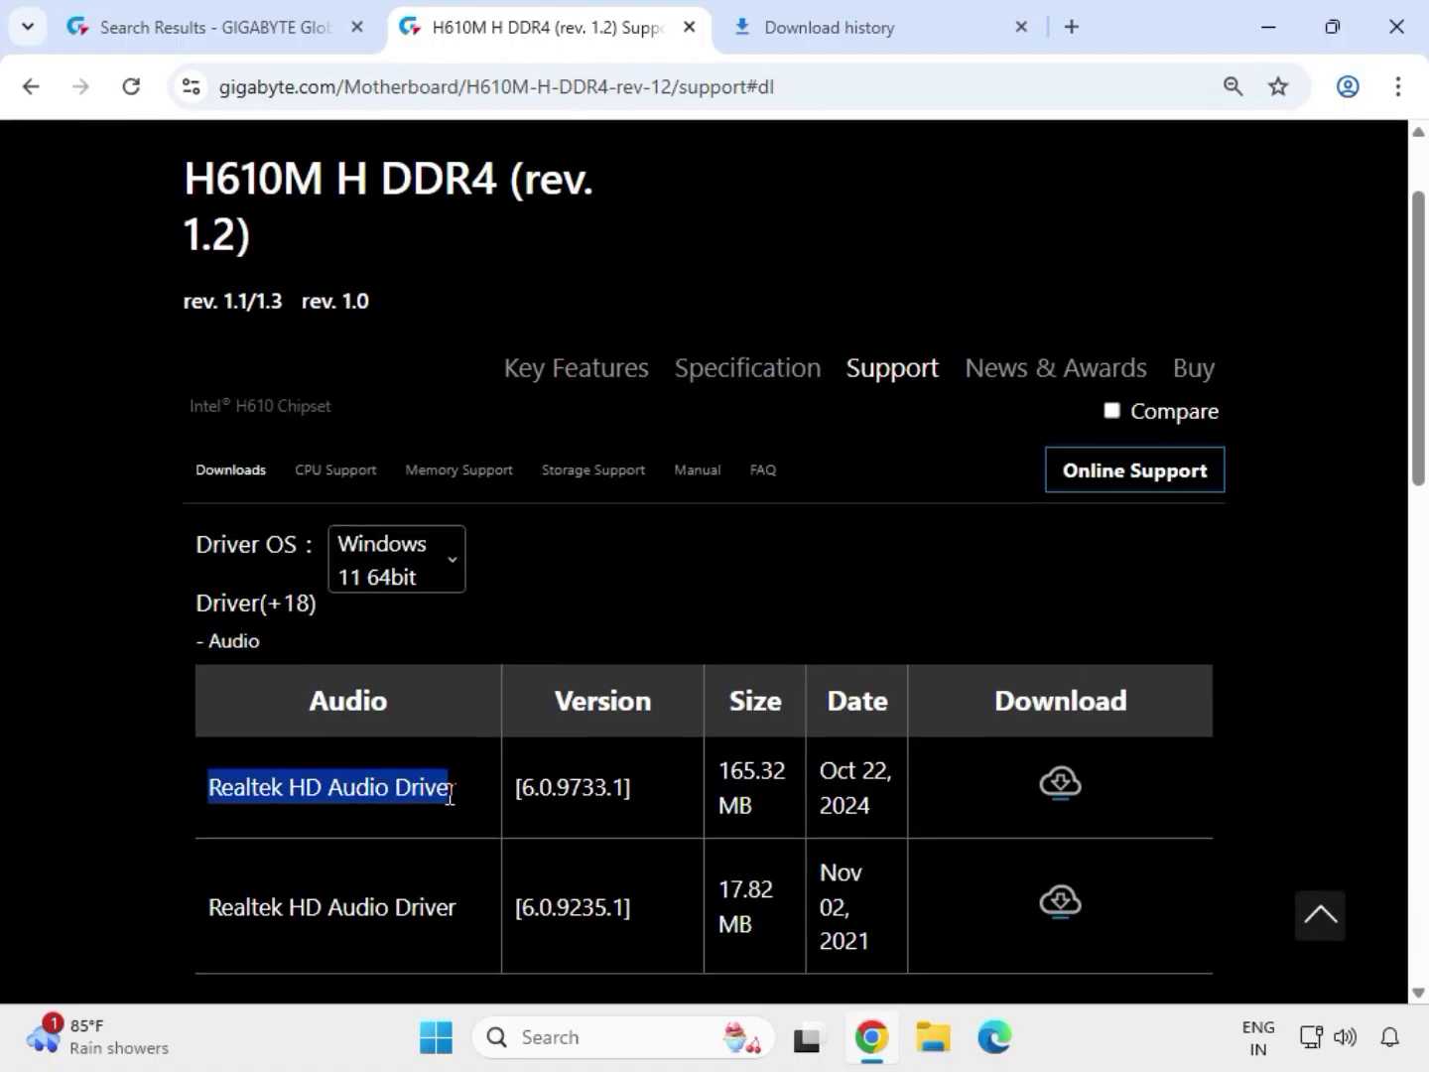
click(1061, 790)
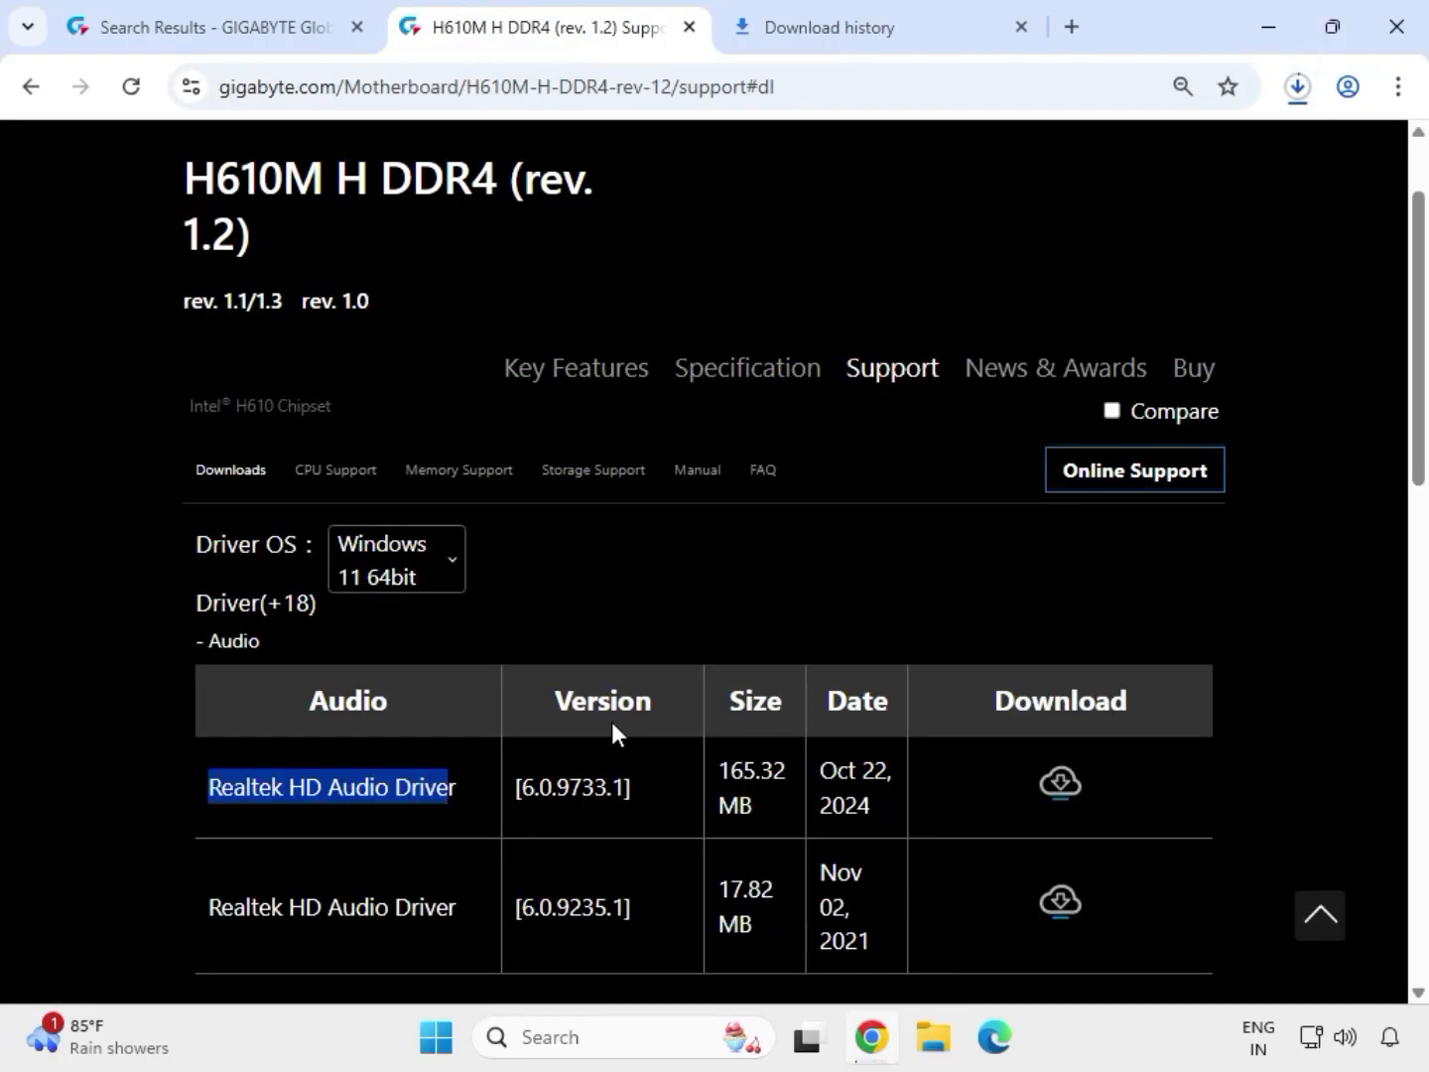
Expand the chipset drivers and download the Intel Serial I/O driver dated Mar 03, 2025.
scroll(612, 724, down, 4)
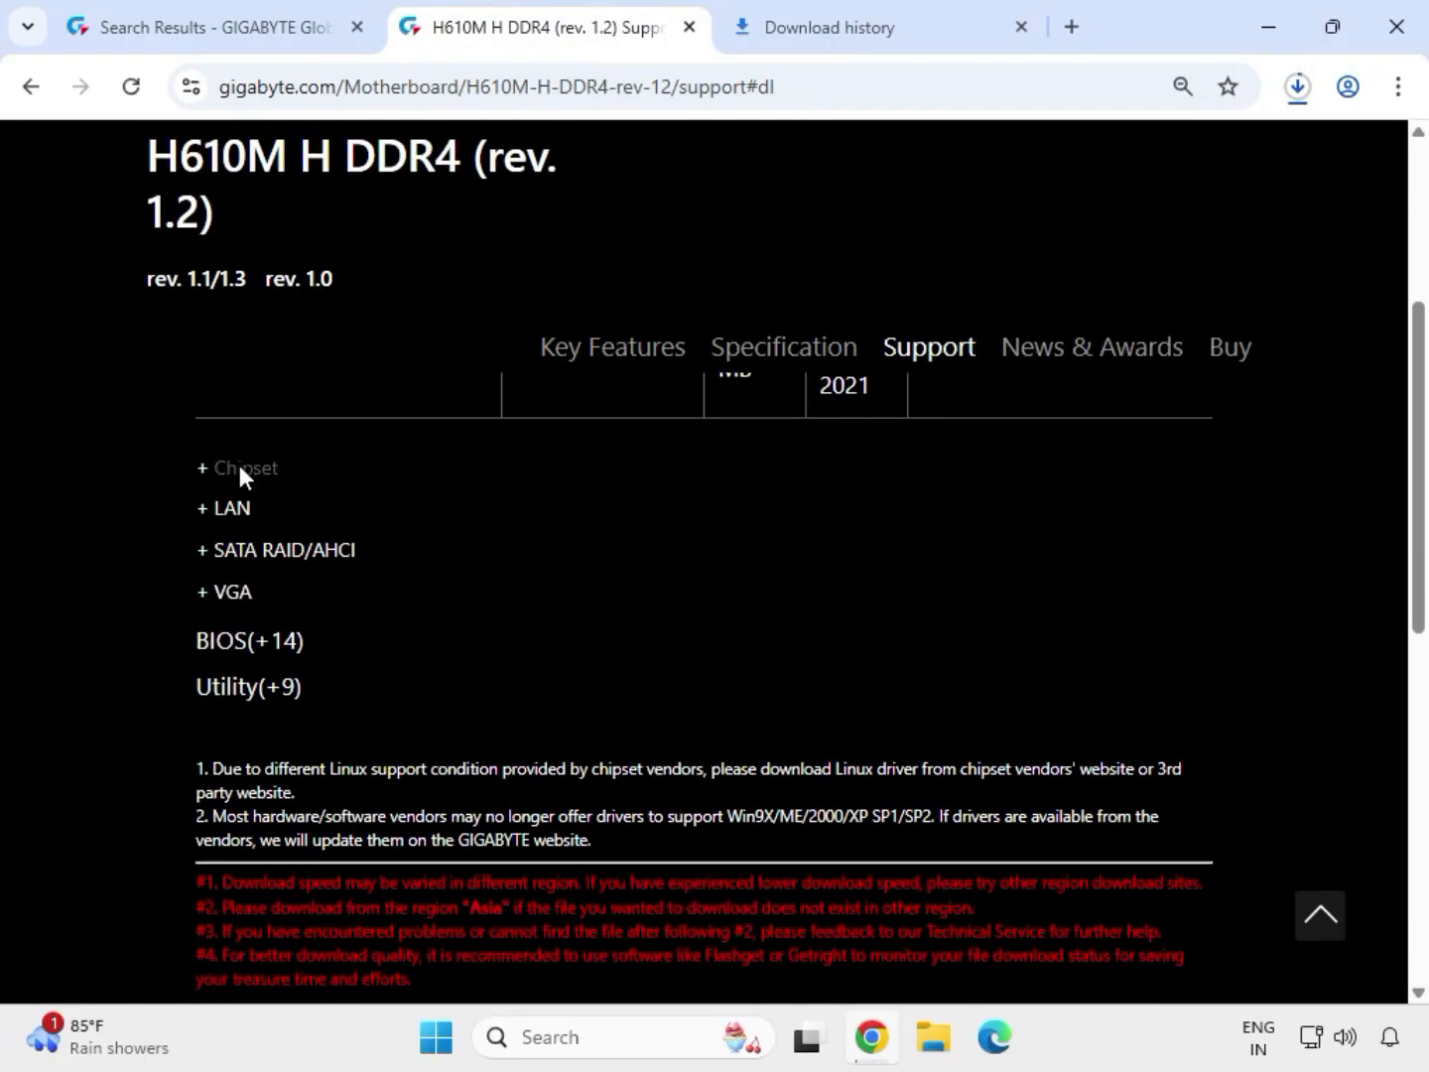
click(239, 466)
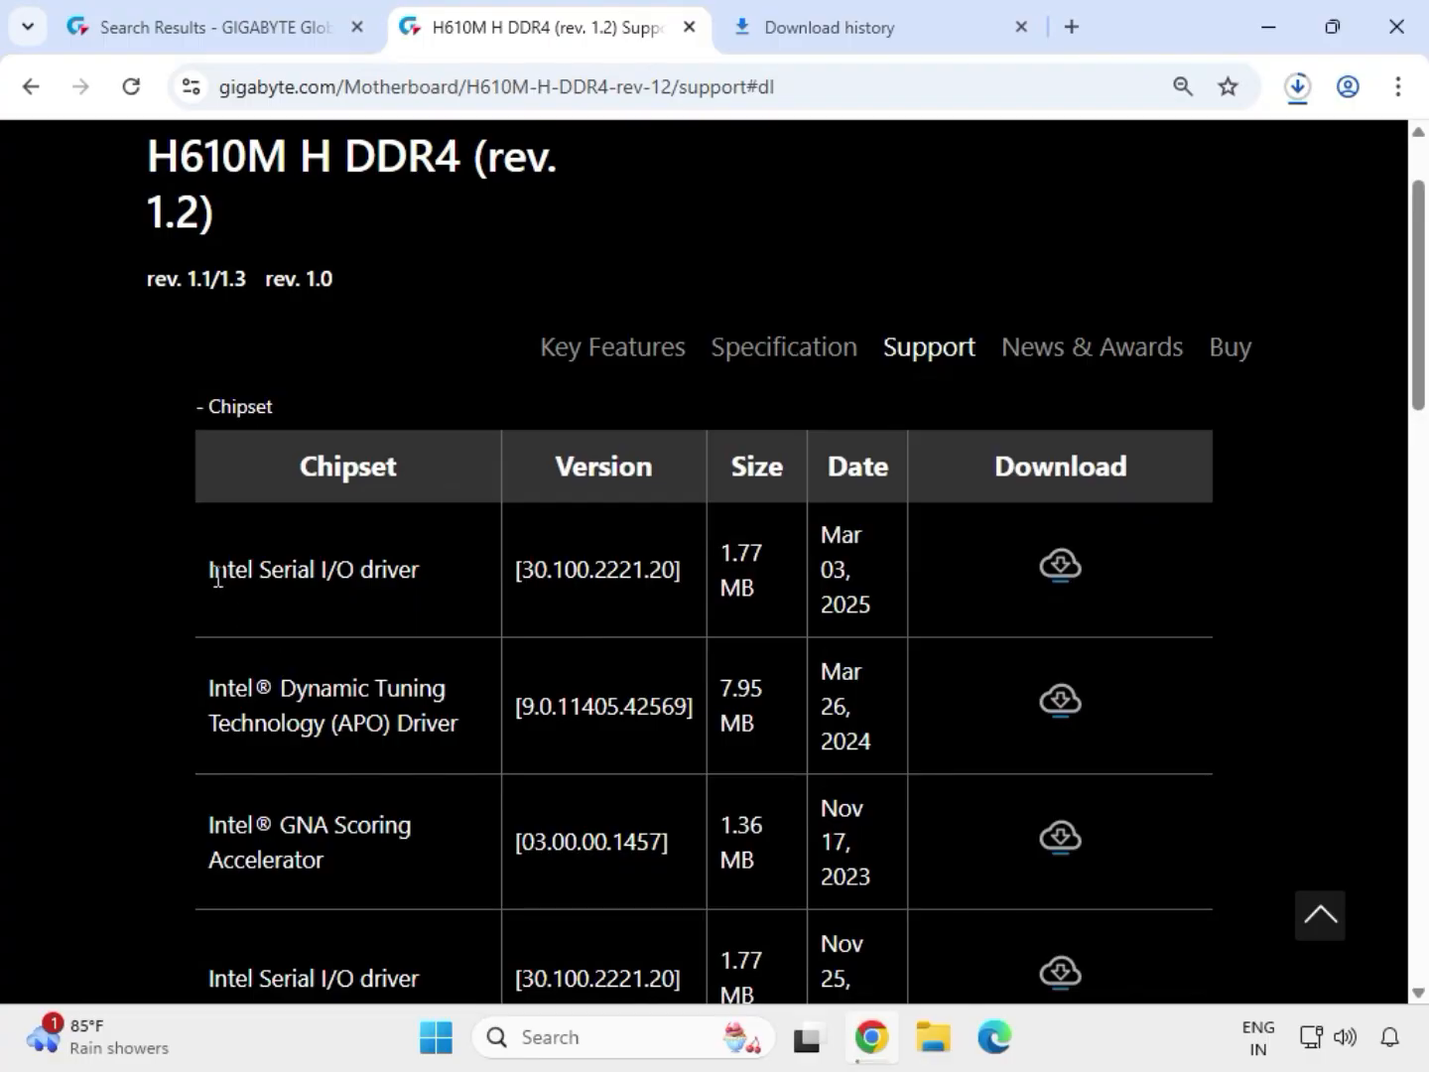
drag(218, 578, 415, 577)
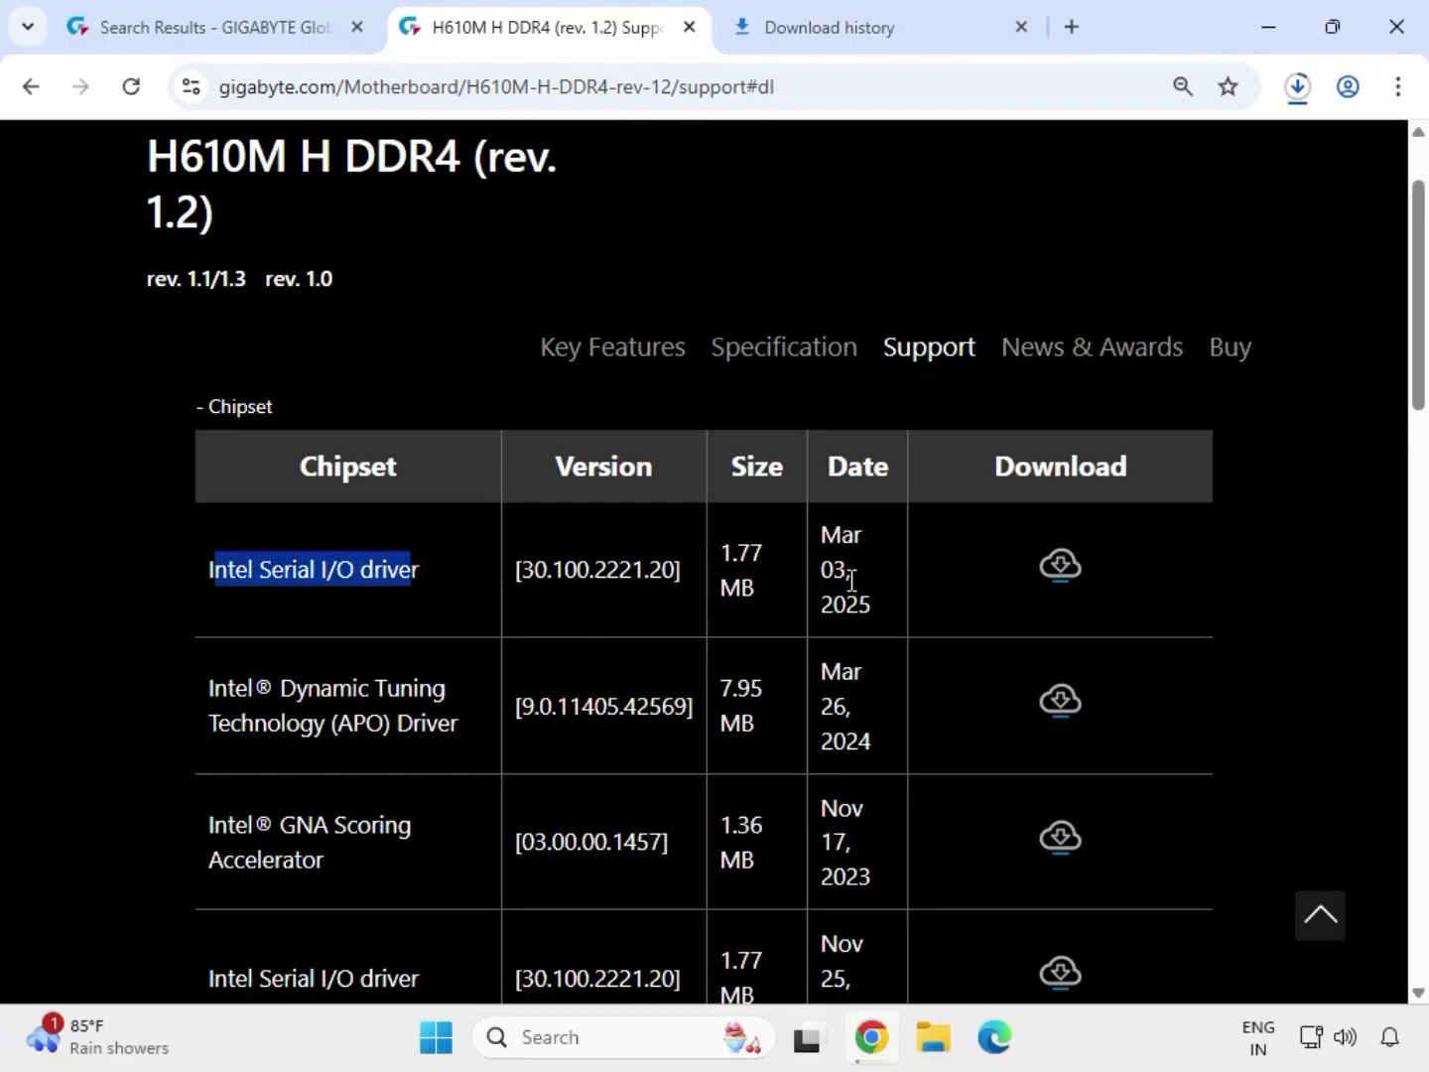
click(1068, 575)
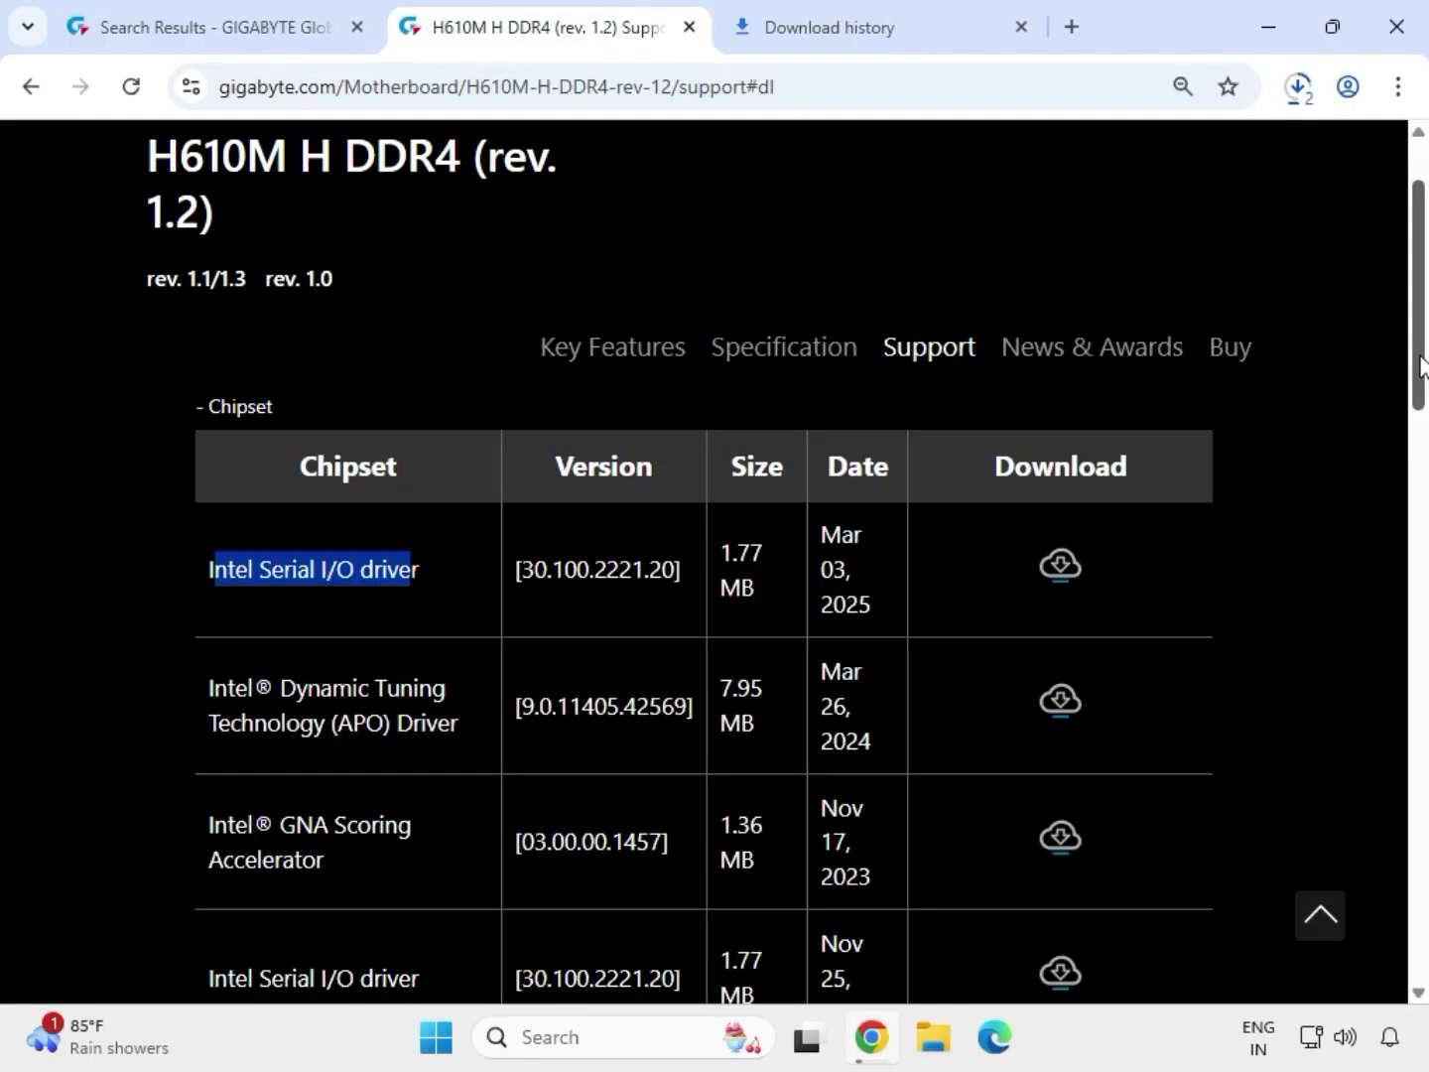
Download the Intel INF installation version 10.1.19198.8339 from the chipset drivers.
scroll(612, 623, down, 3)
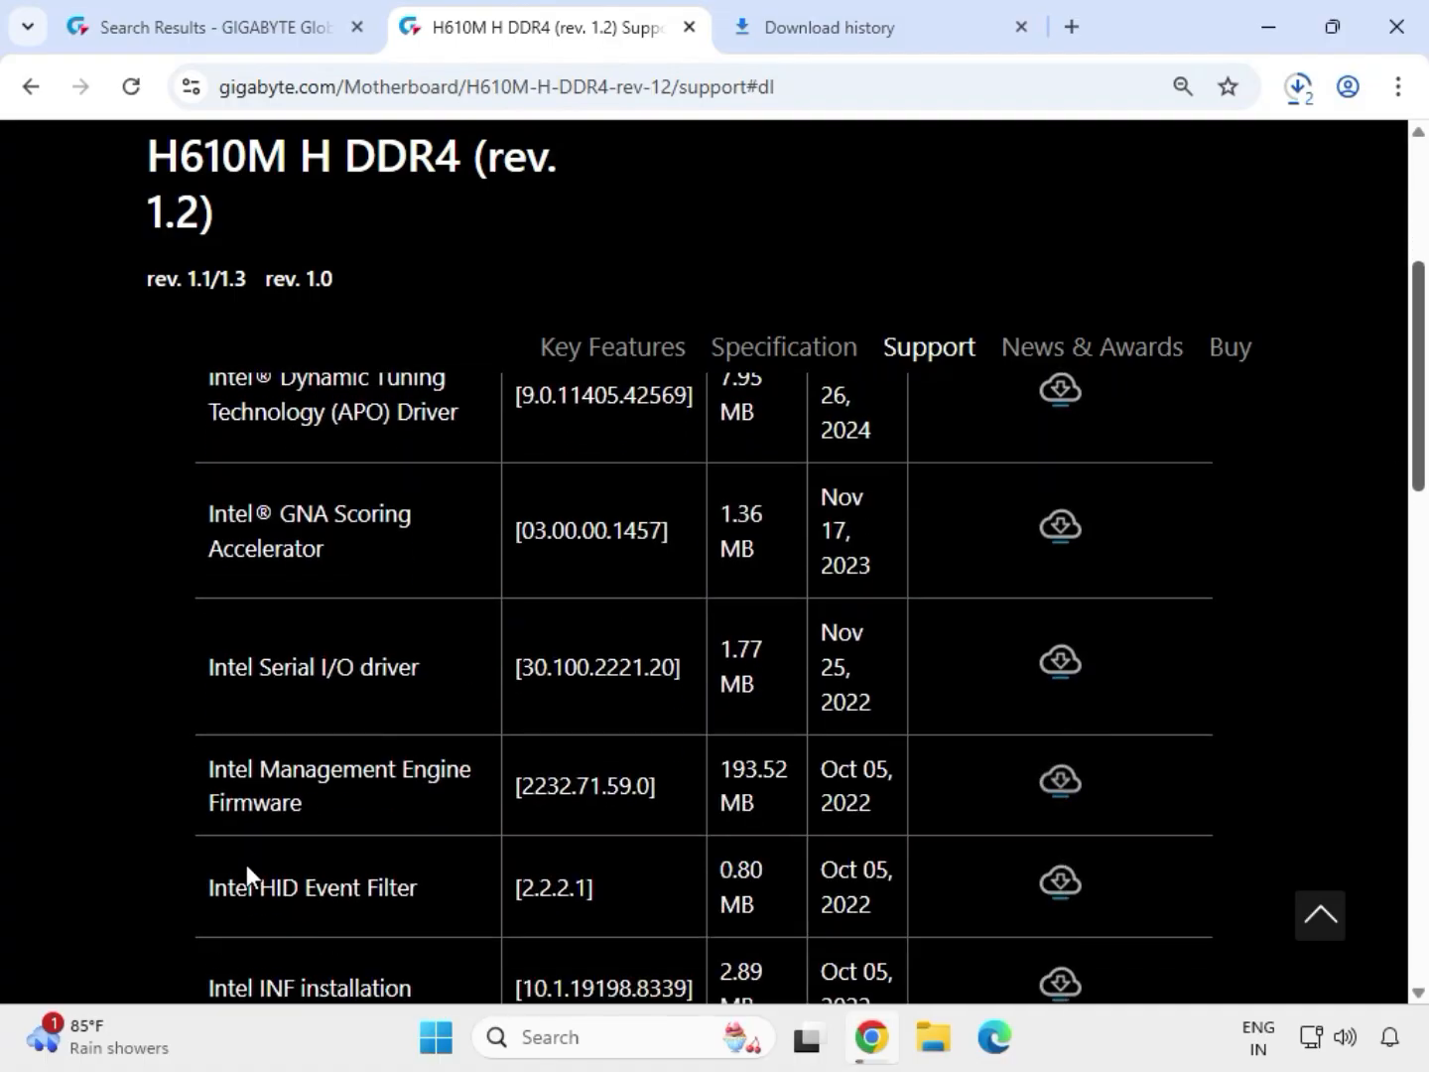
drag(236, 990, 394, 994)
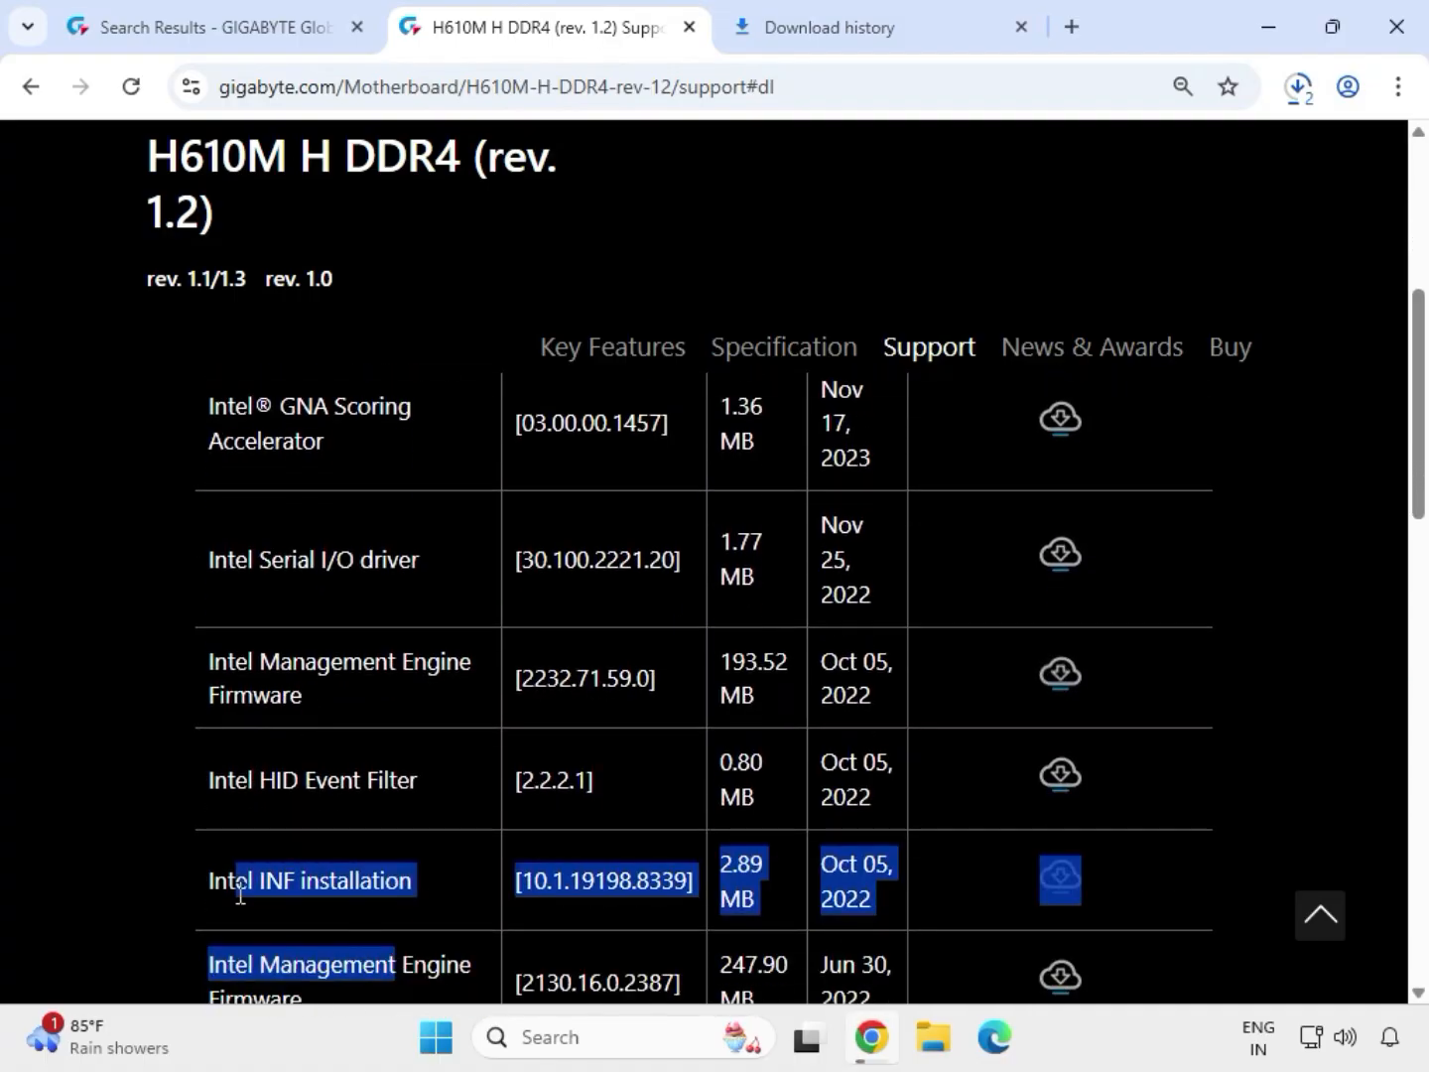
click(211, 877)
drag(310, 876, 1058, 883)
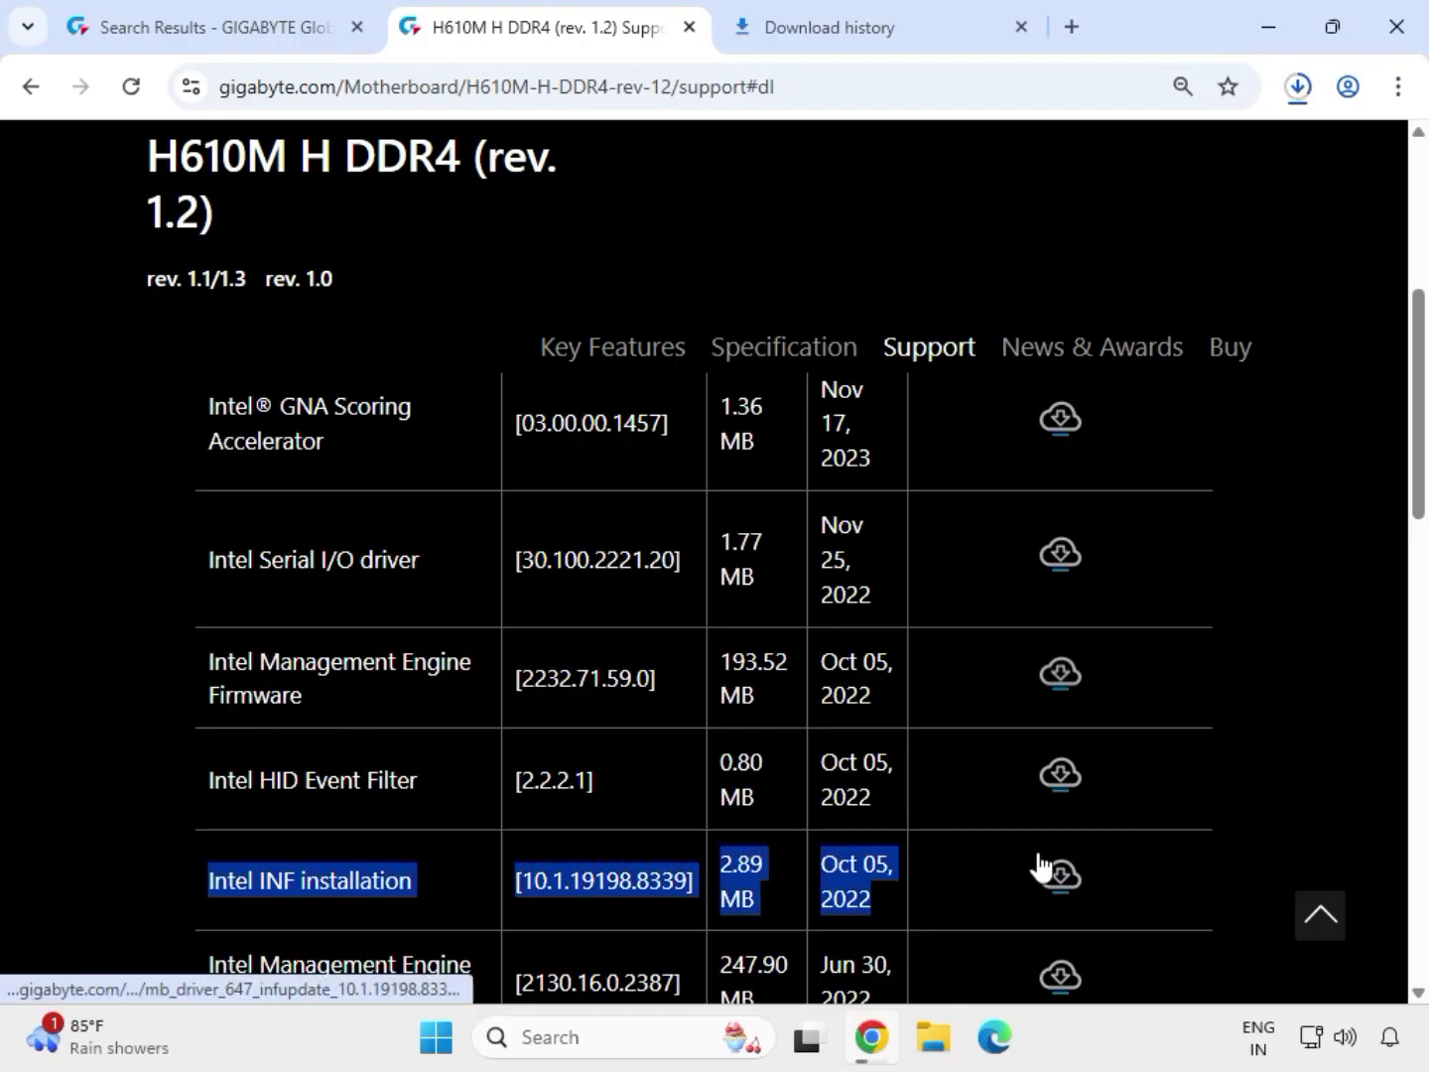
click(1033, 873)
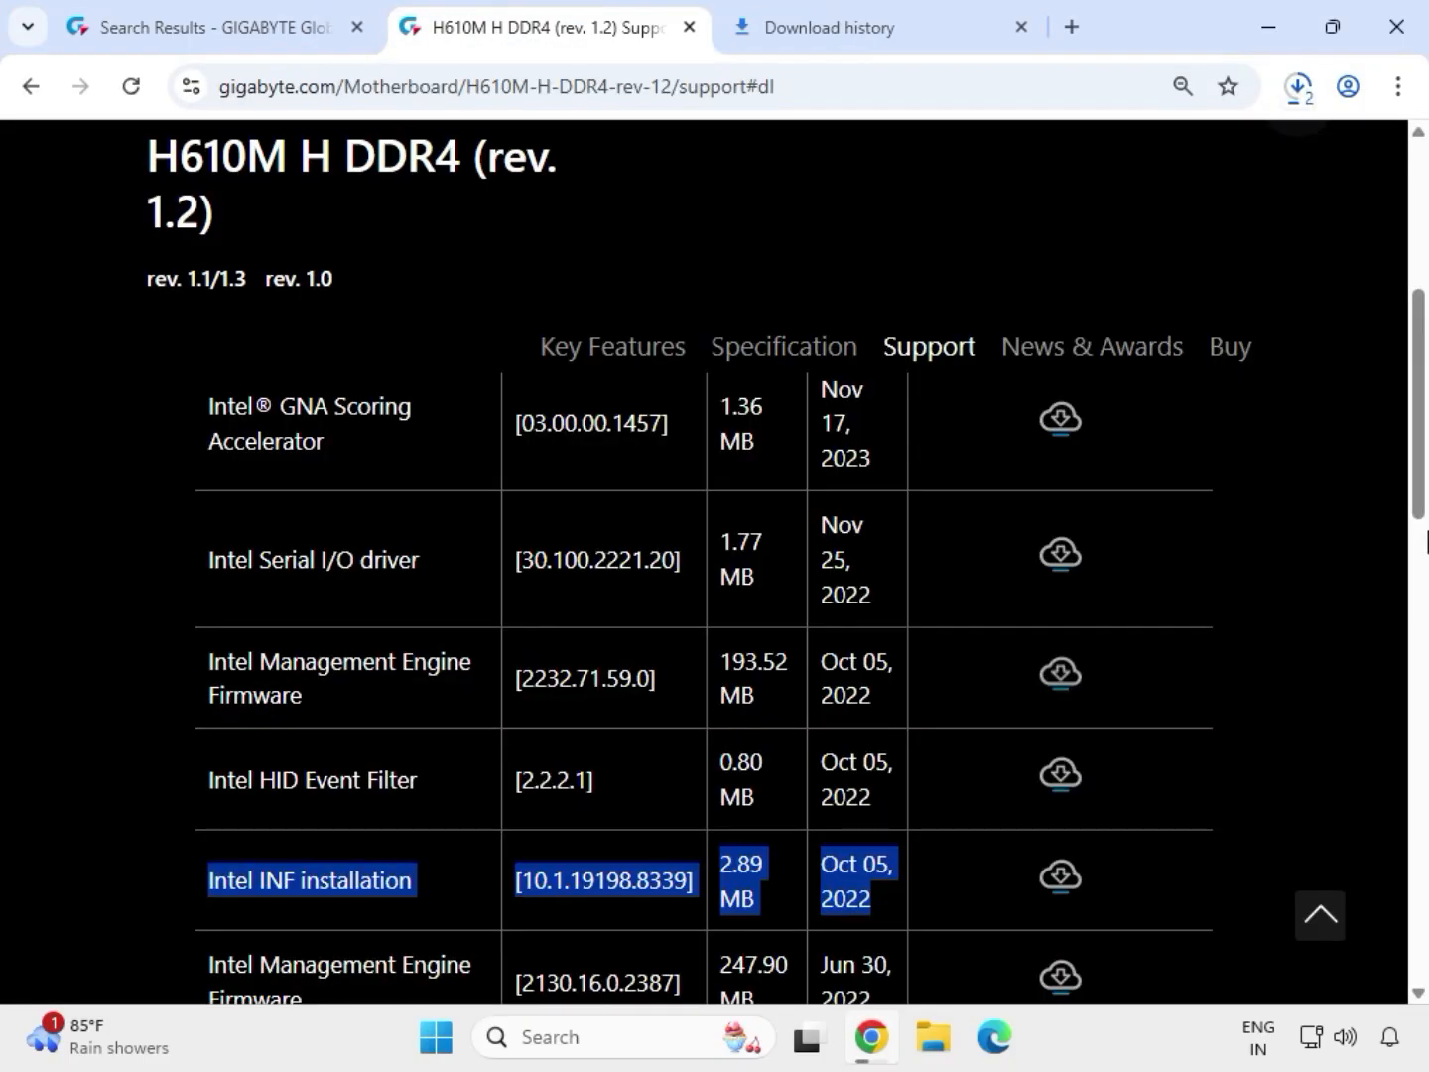
Expand the LAN drivers and download the Realtek LAN Driver version 11.24.0318.2025.
drag(1426, 499, 1404, 679)
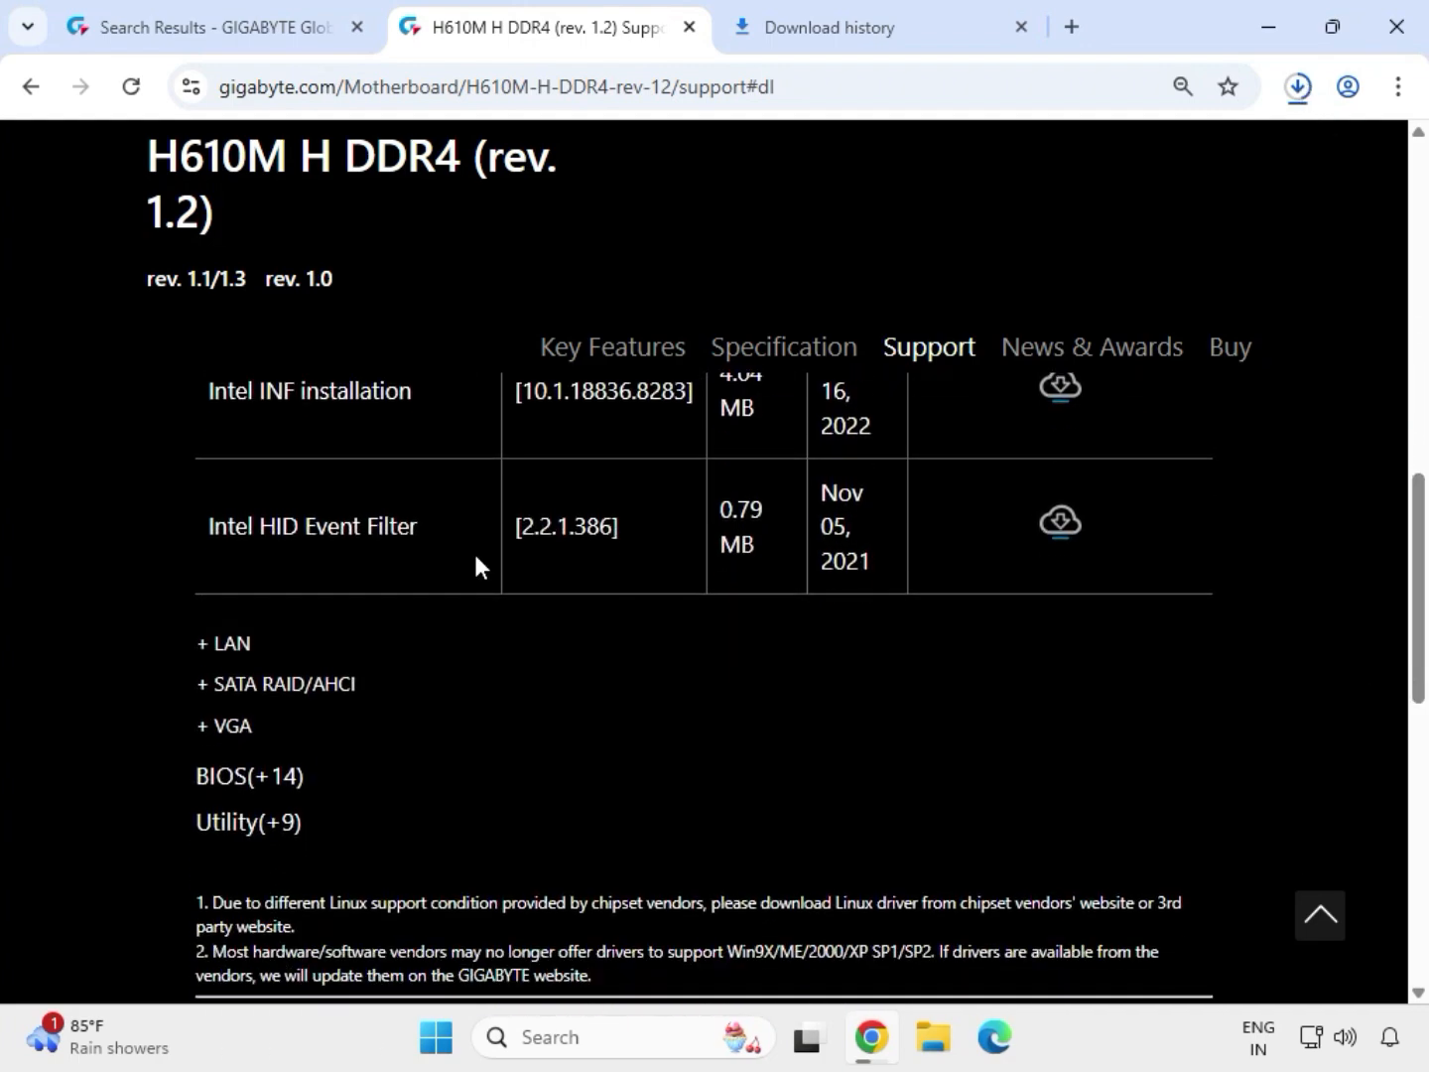
click(201, 646)
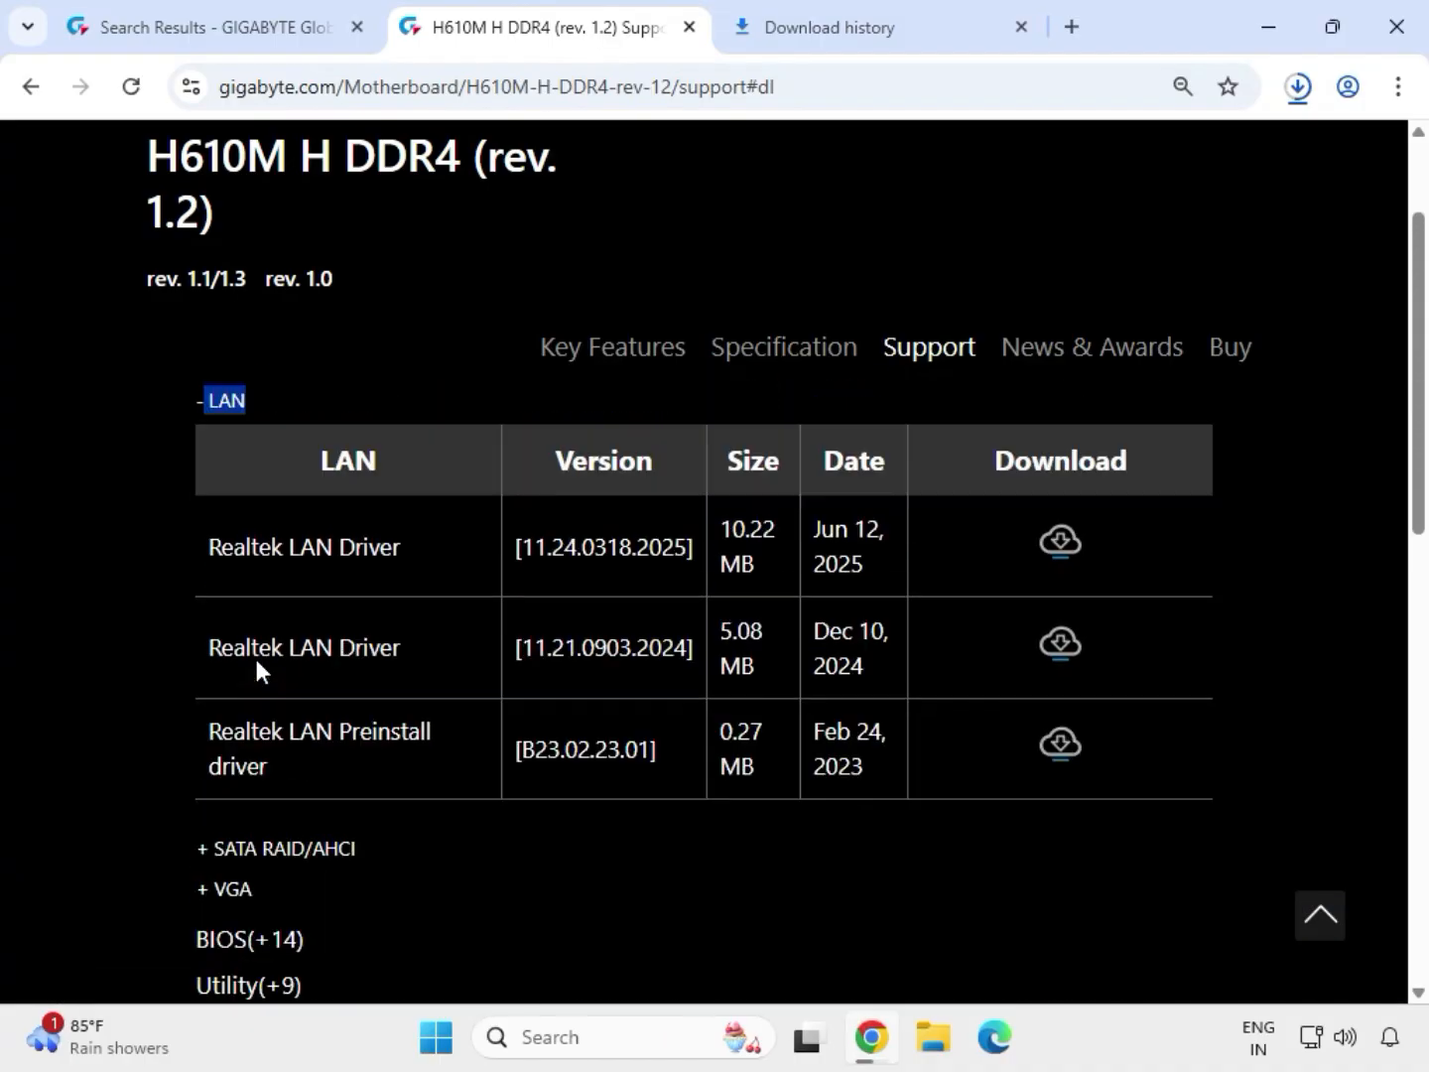
scroll(256, 658, up, 3)
drag(210, 860, 299, 698)
scroll(299, 698, down, 3)
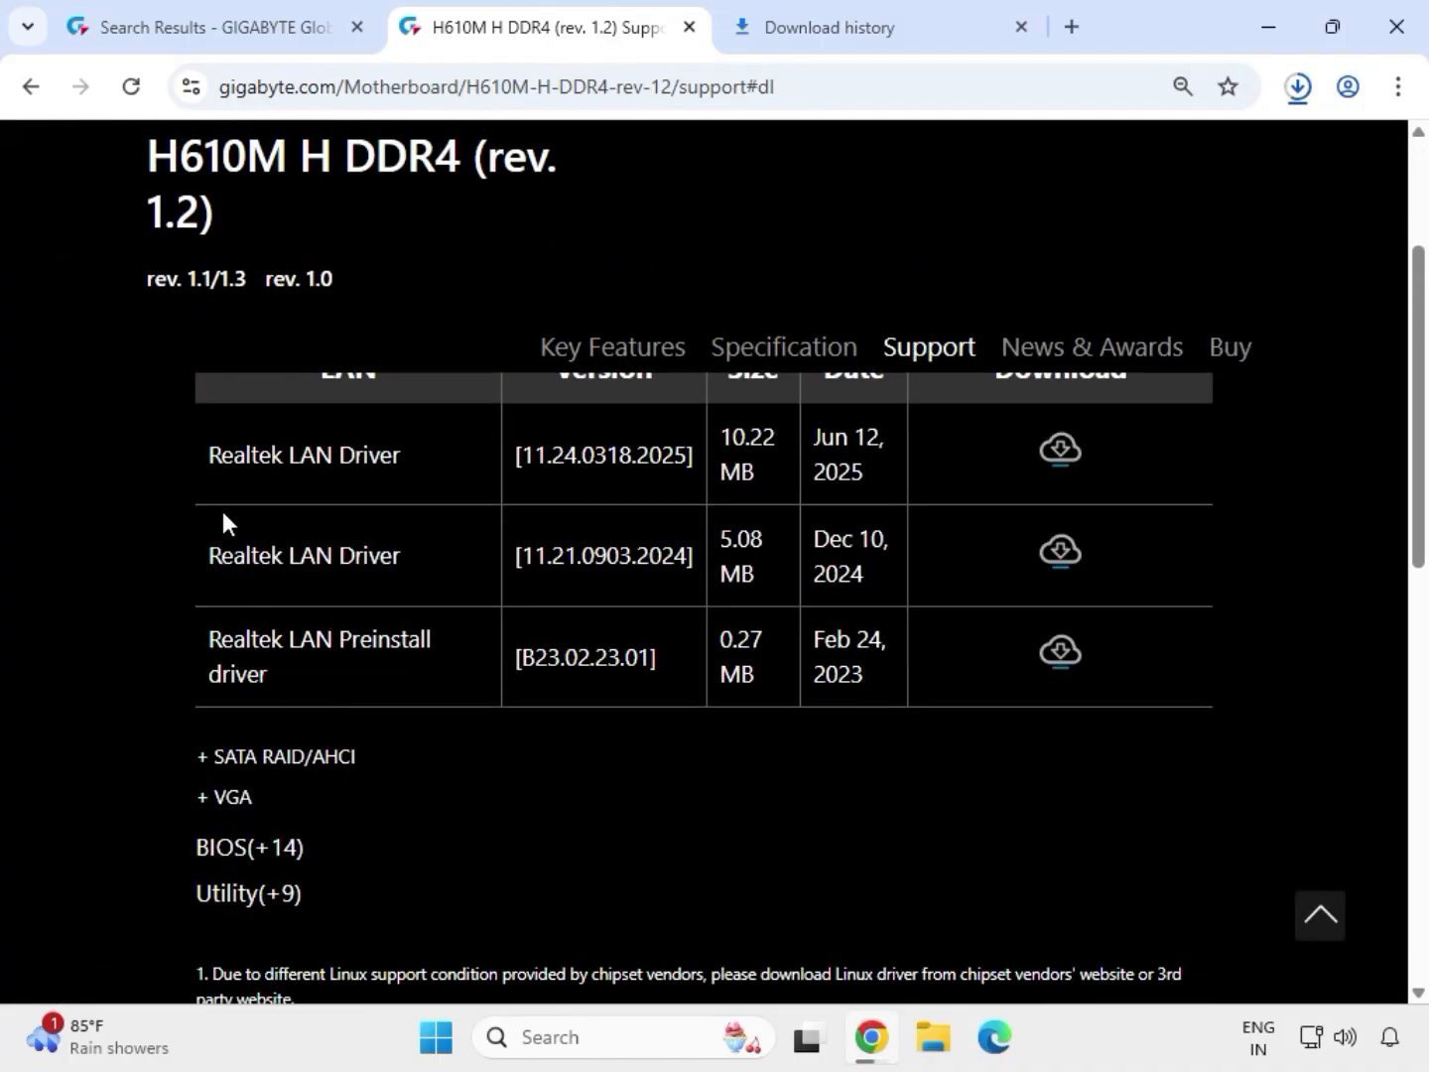
drag(227, 459, 469, 470)
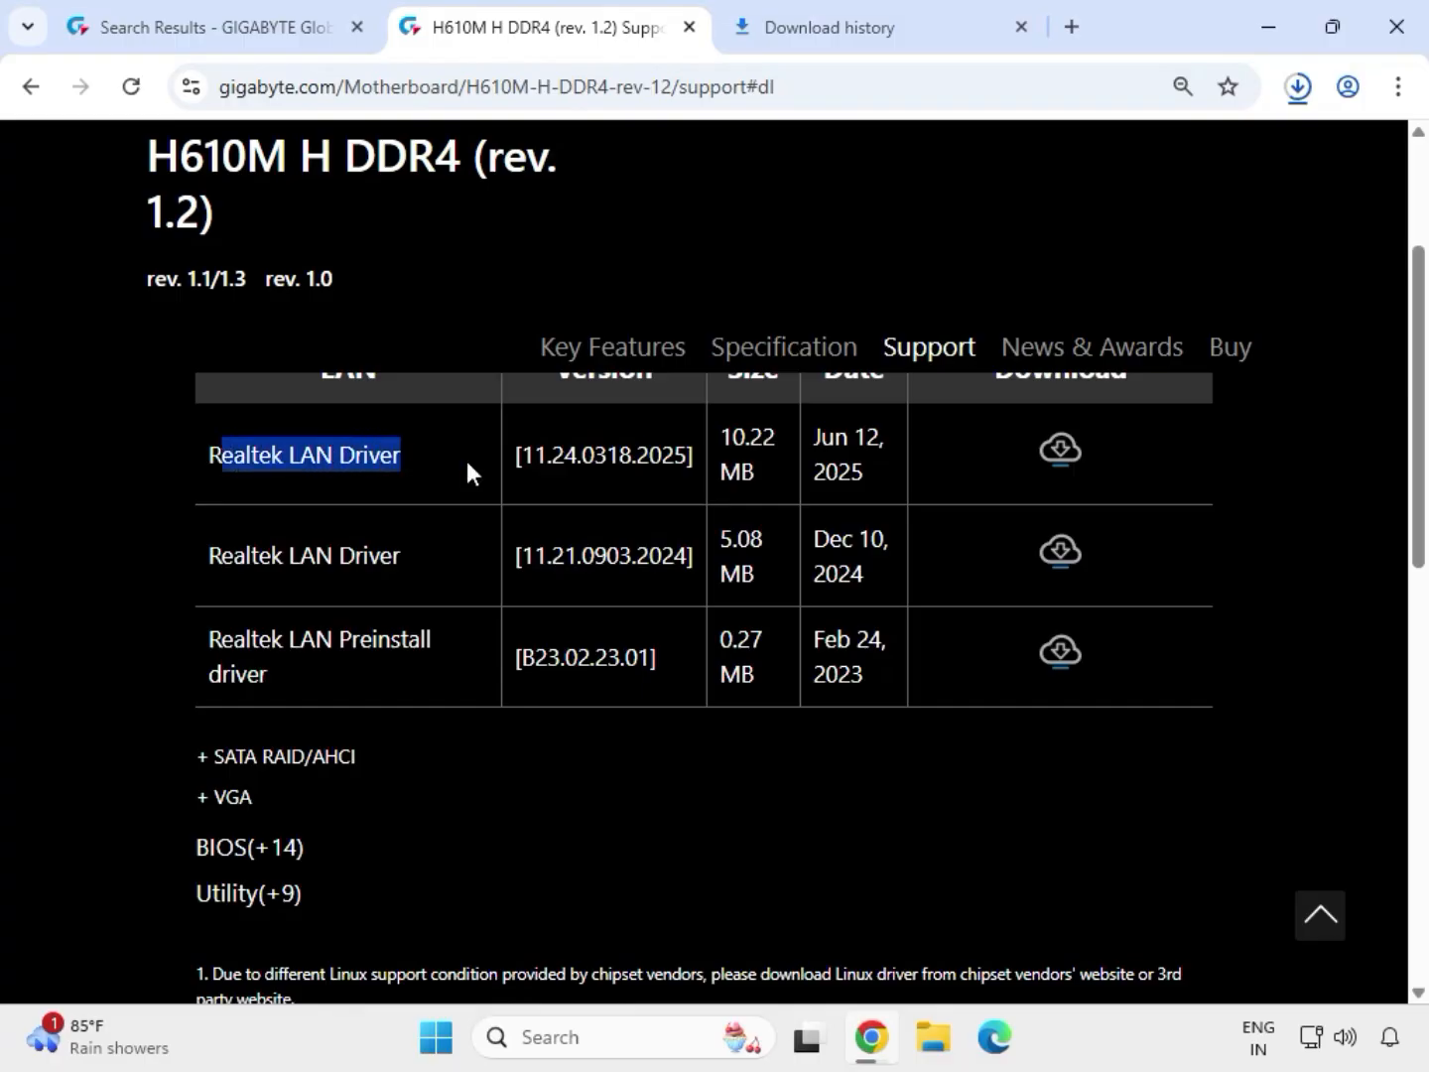
click(1070, 455)
Expand the VGA drivers and download the Intel Graphic Driver version 32.0.101.5542.
scroll(1424, 511, down, 1)
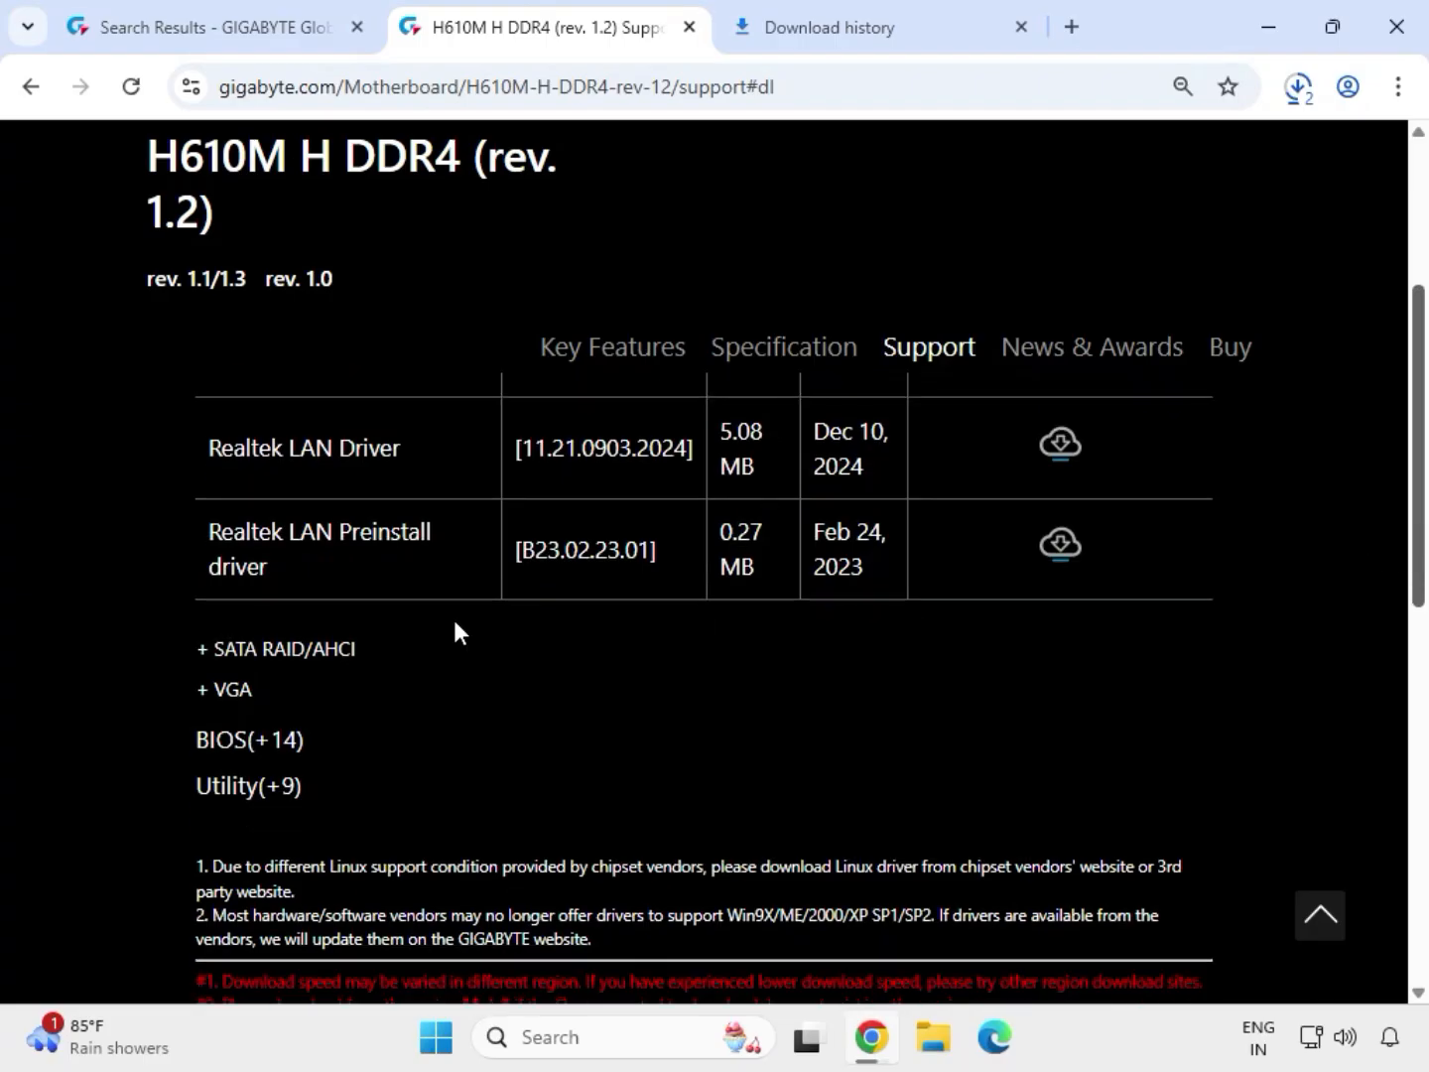
click(244, 692)
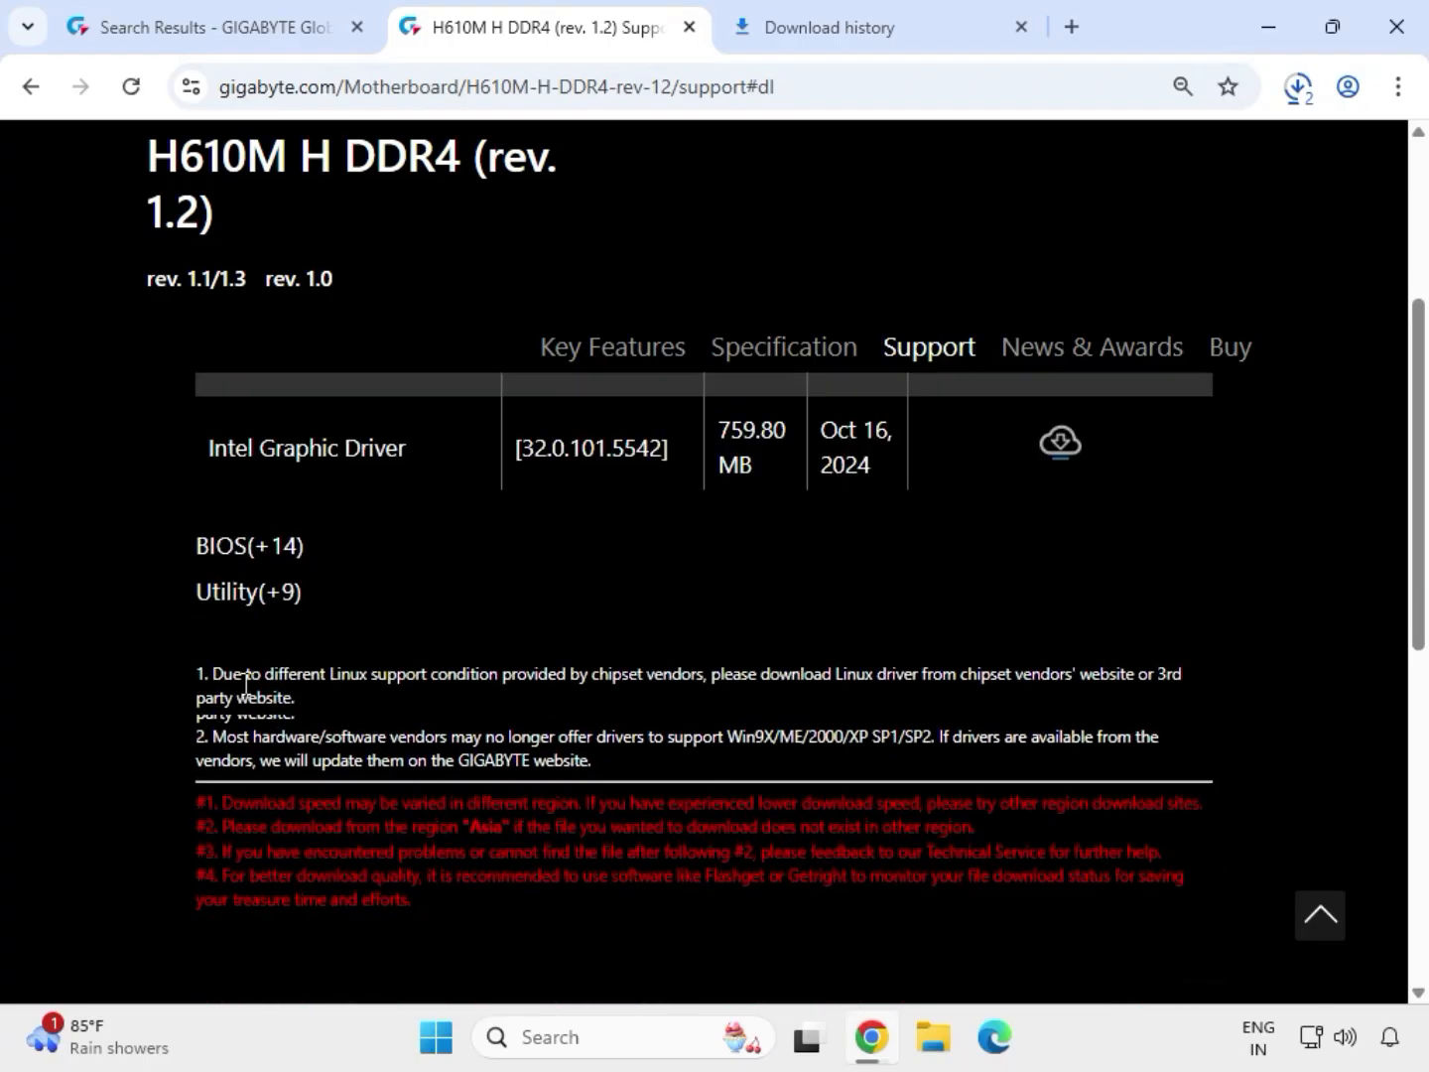
drag(205, 452, 1067, 449)
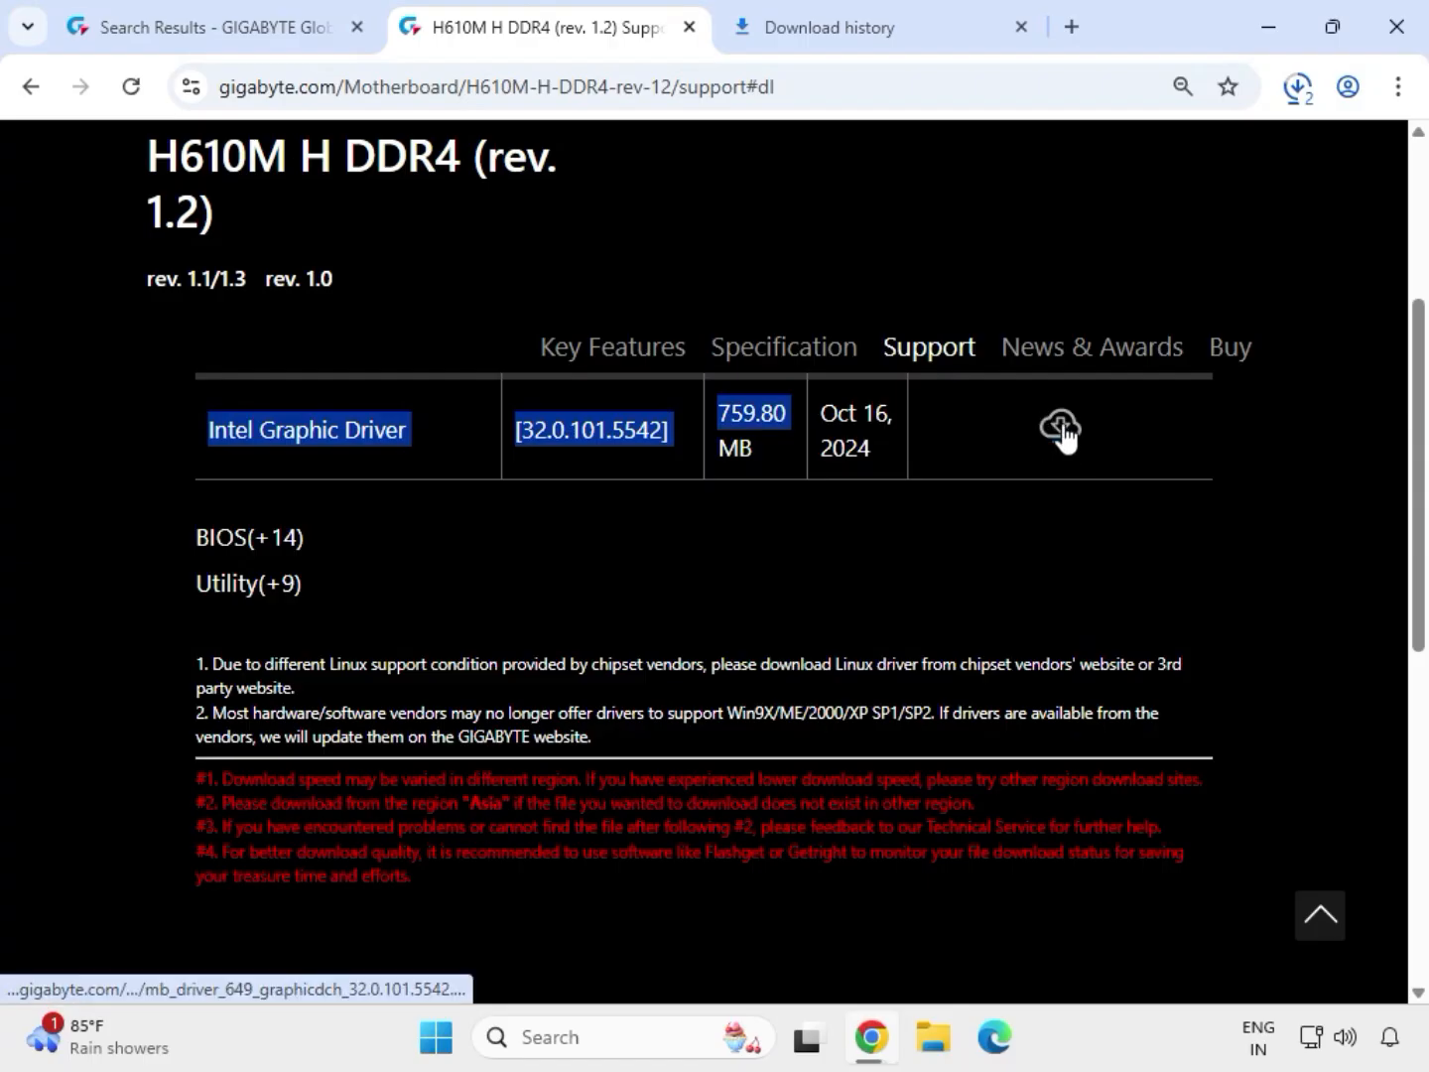
click(1061, 428)
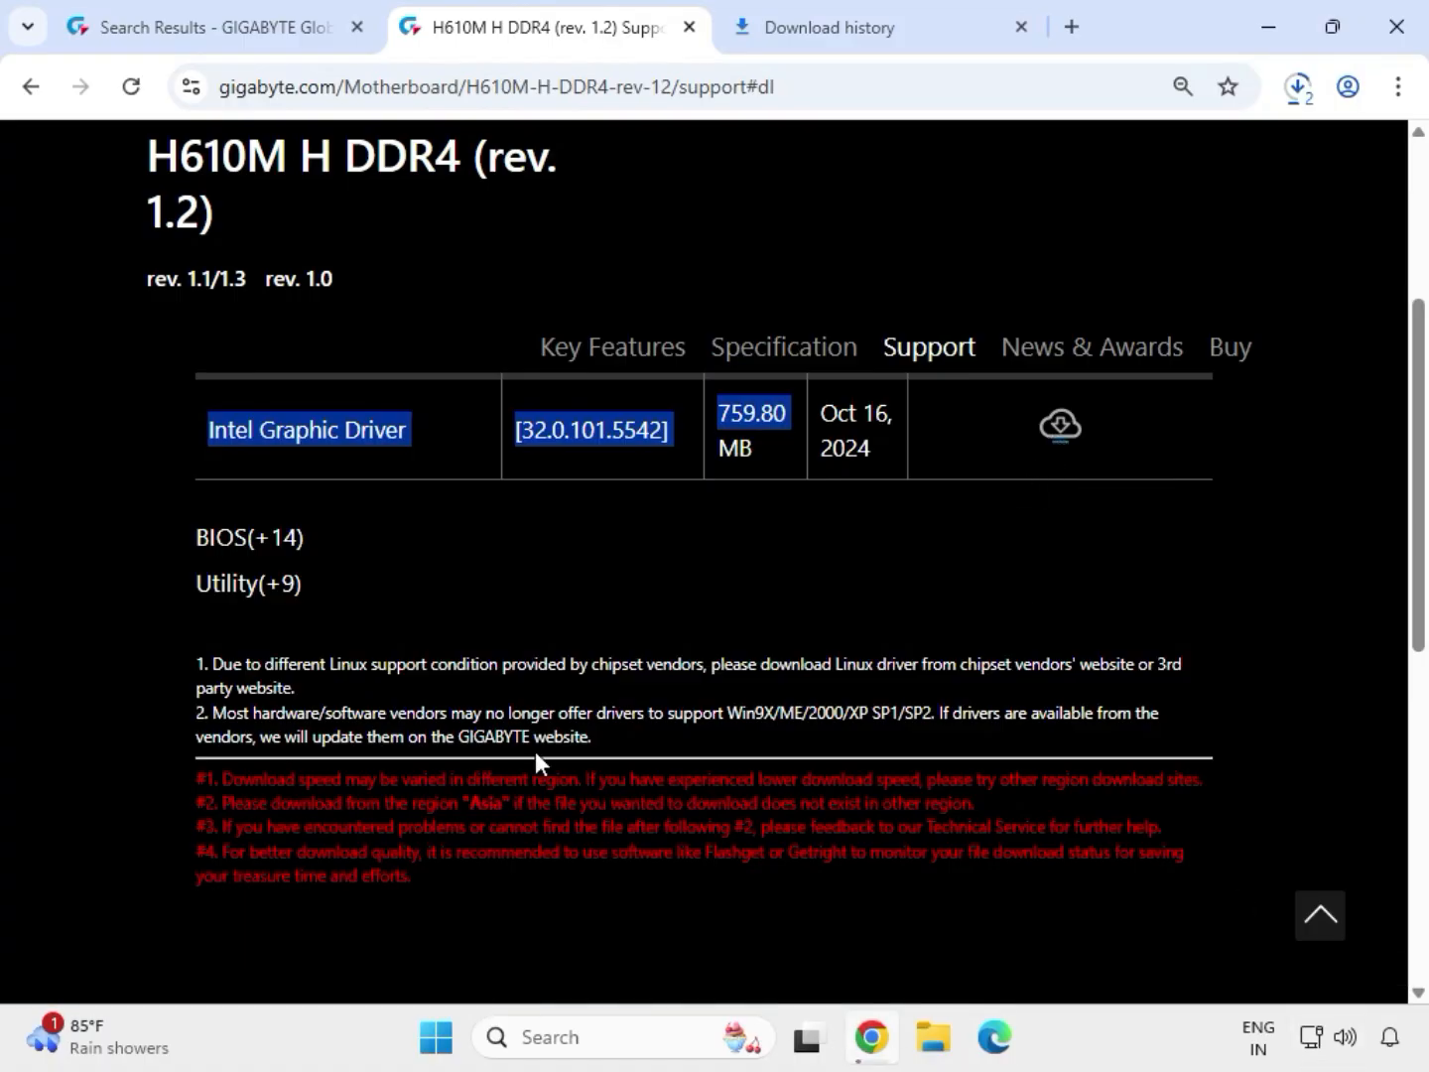
Show the downloaded LAN driver archive in its folder from the recent download history.
scroll(536, 755, up, 4)
click(1306, 89)
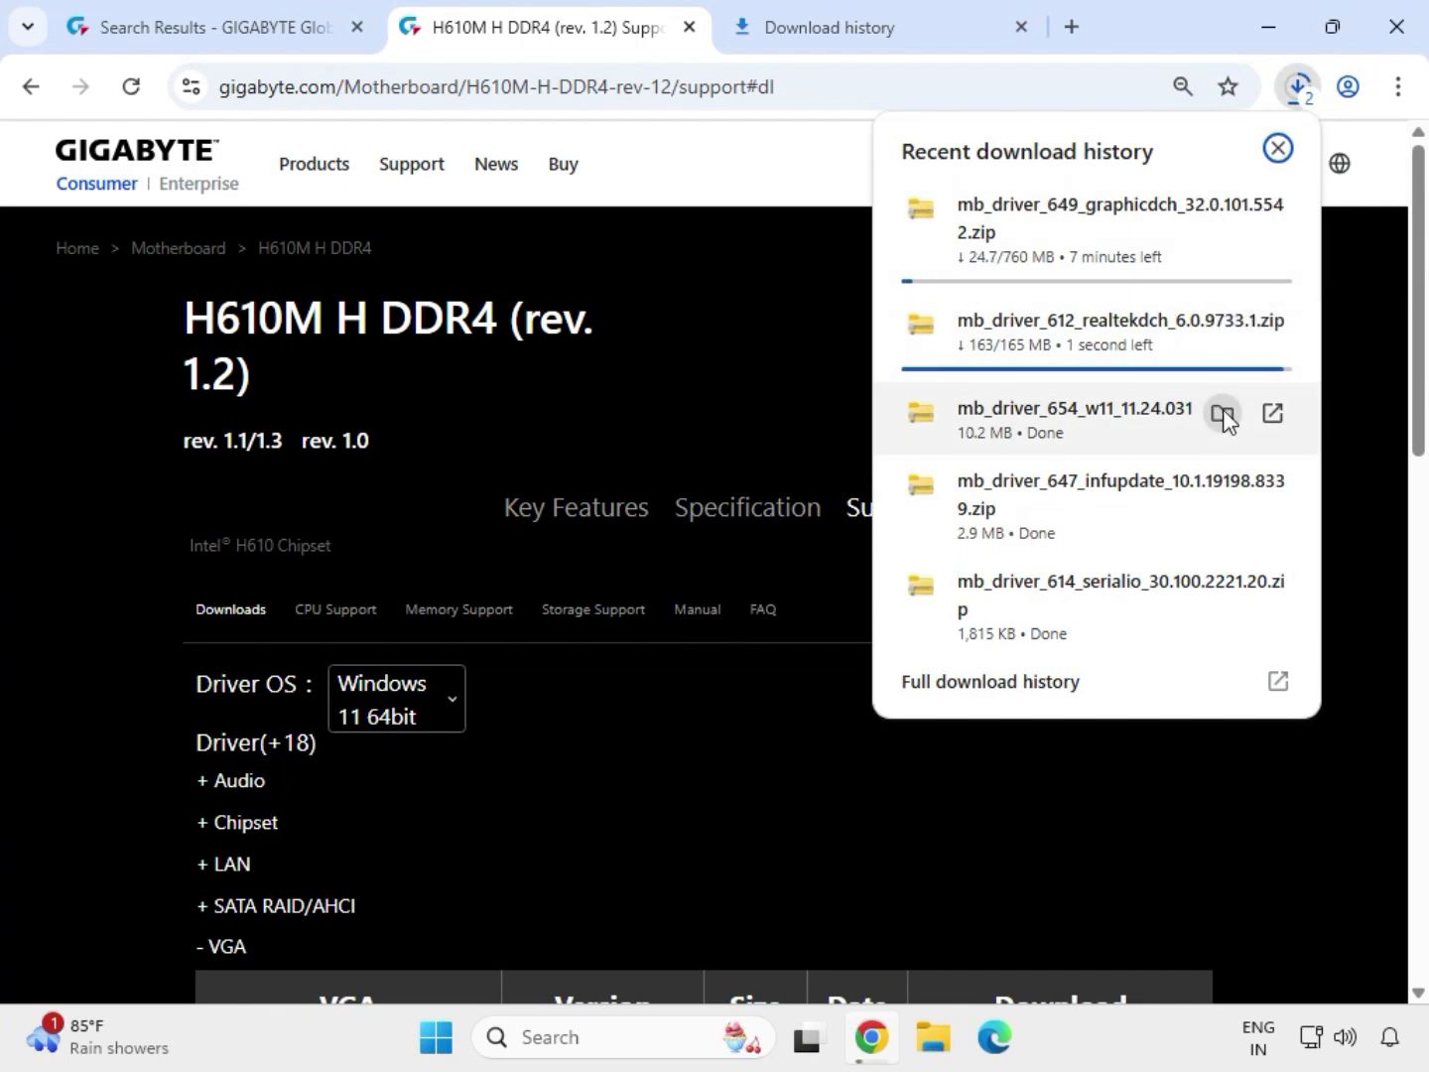
click(1222, 412)
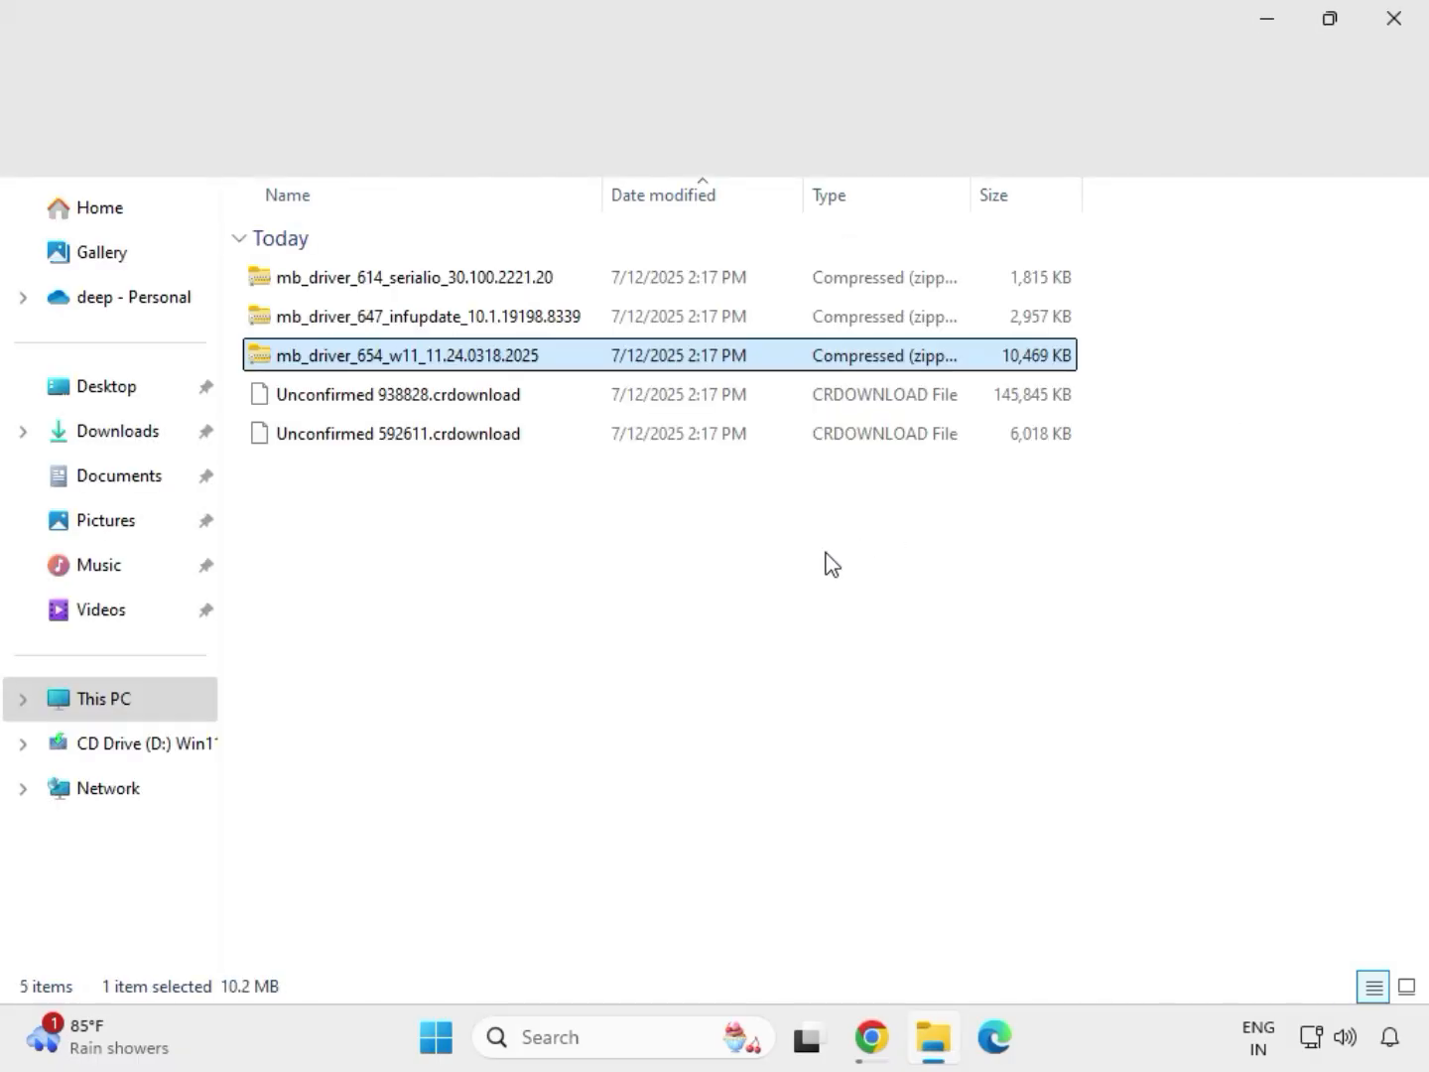
drag(818, 523, 631, 316)
click(656, 517)
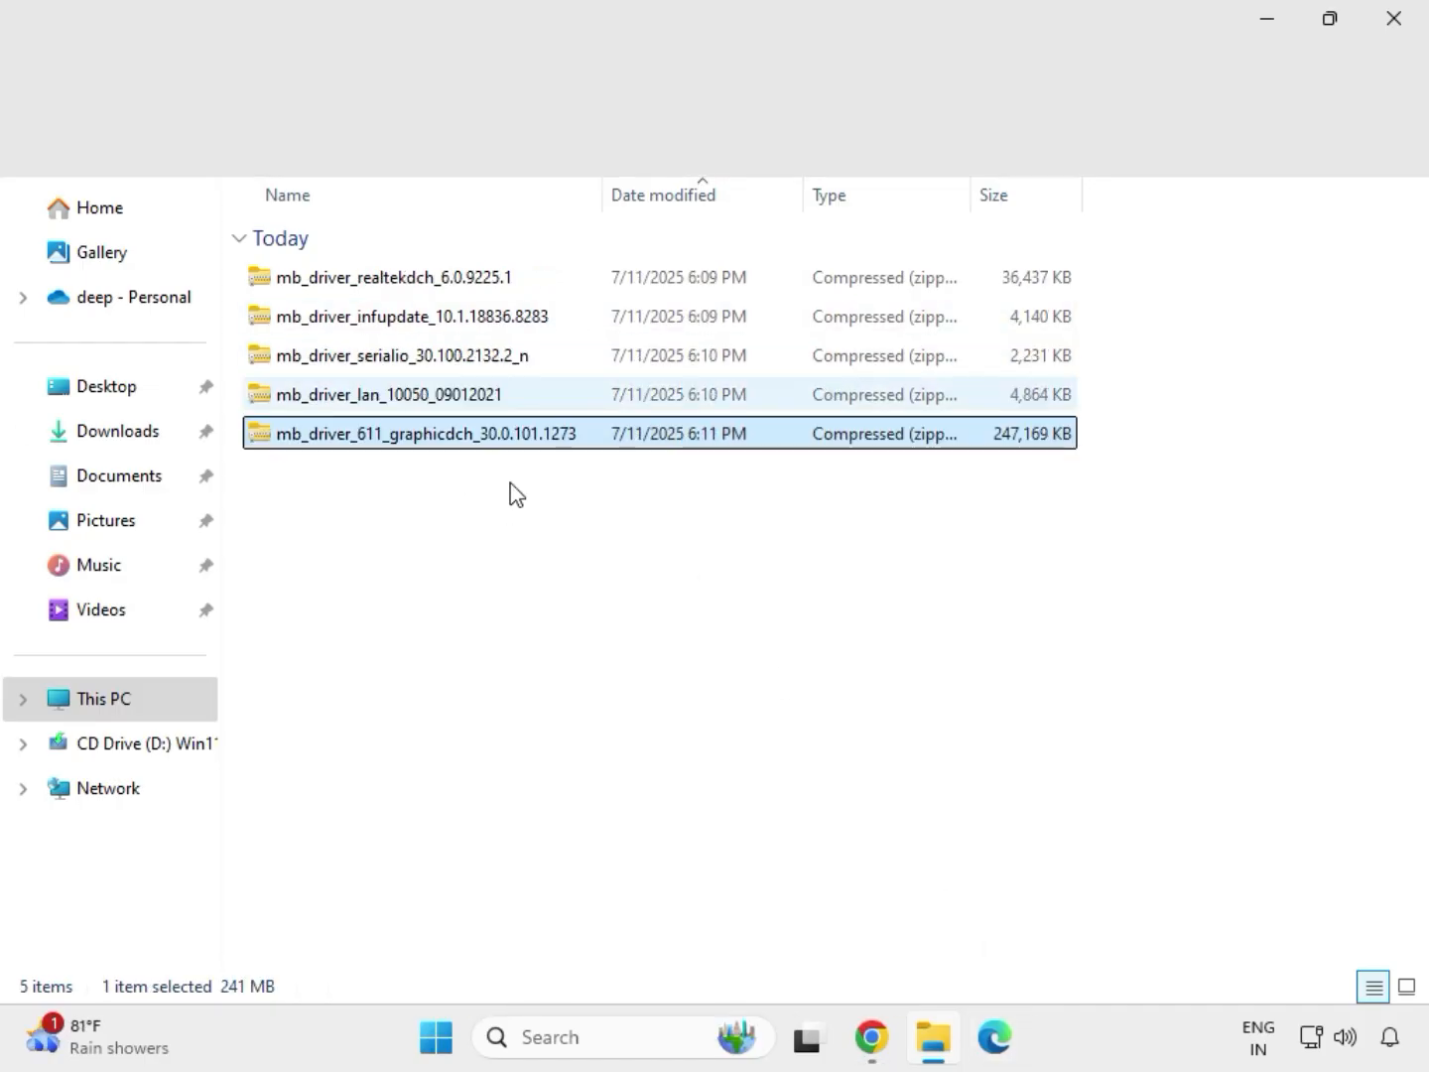
Extract the archive mb_driver_611_graphicdch_30.0.101.1273 to its default folder in Downloads, showing the extracted files when complete.
drag(510, 484, 442, 262)
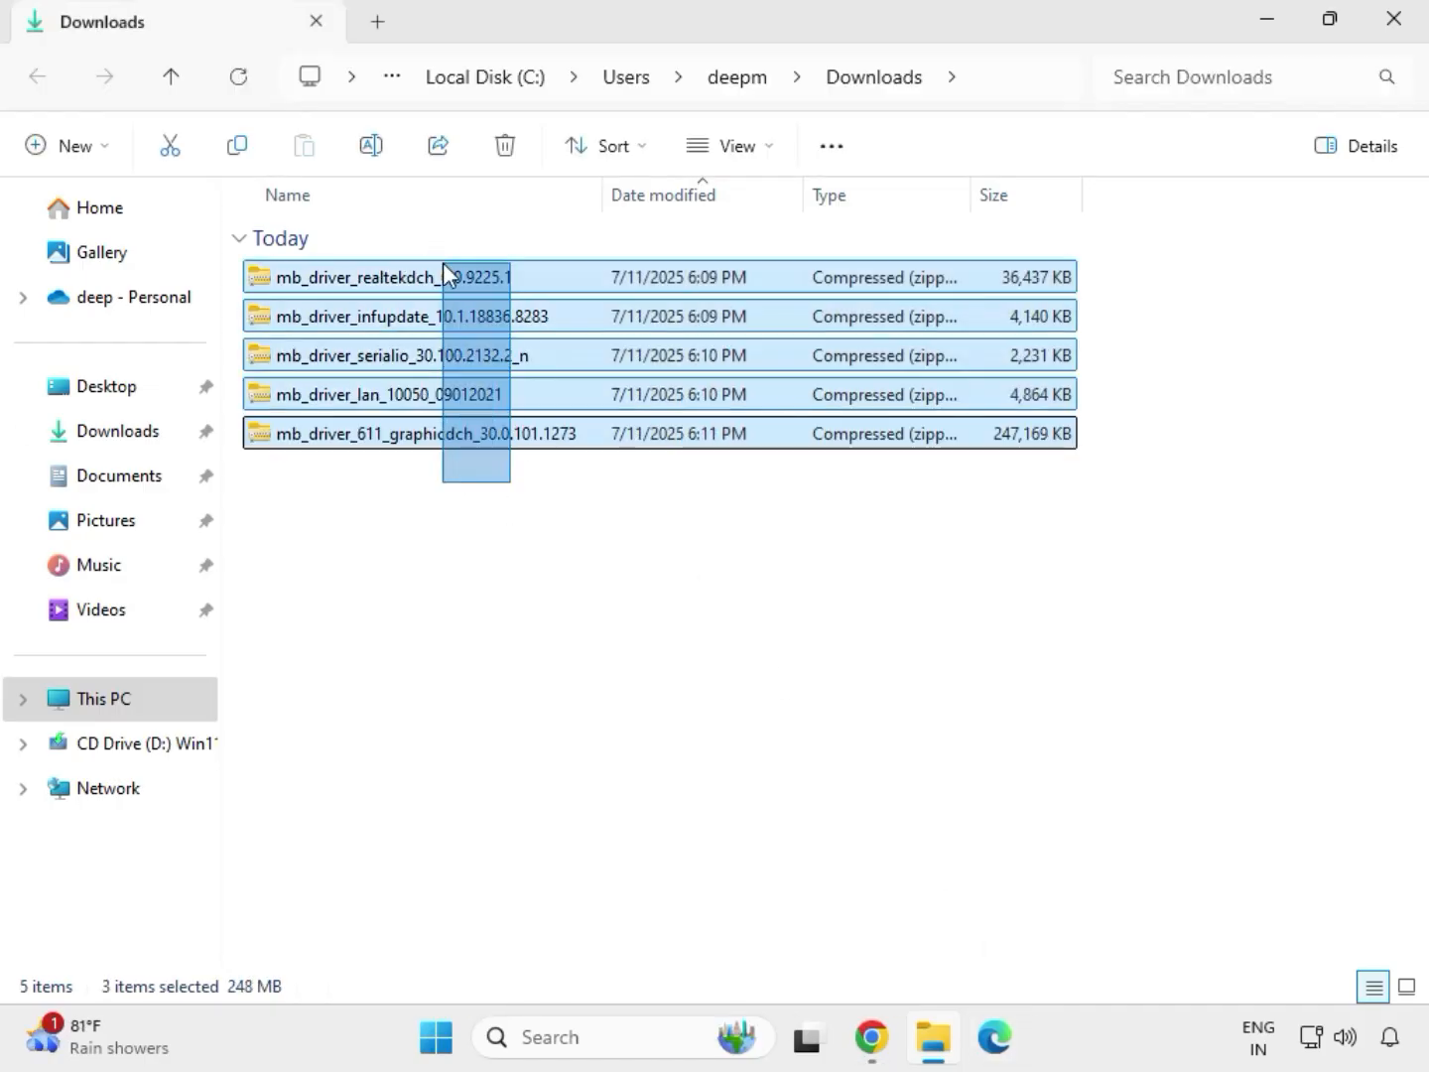
click(499, 443)
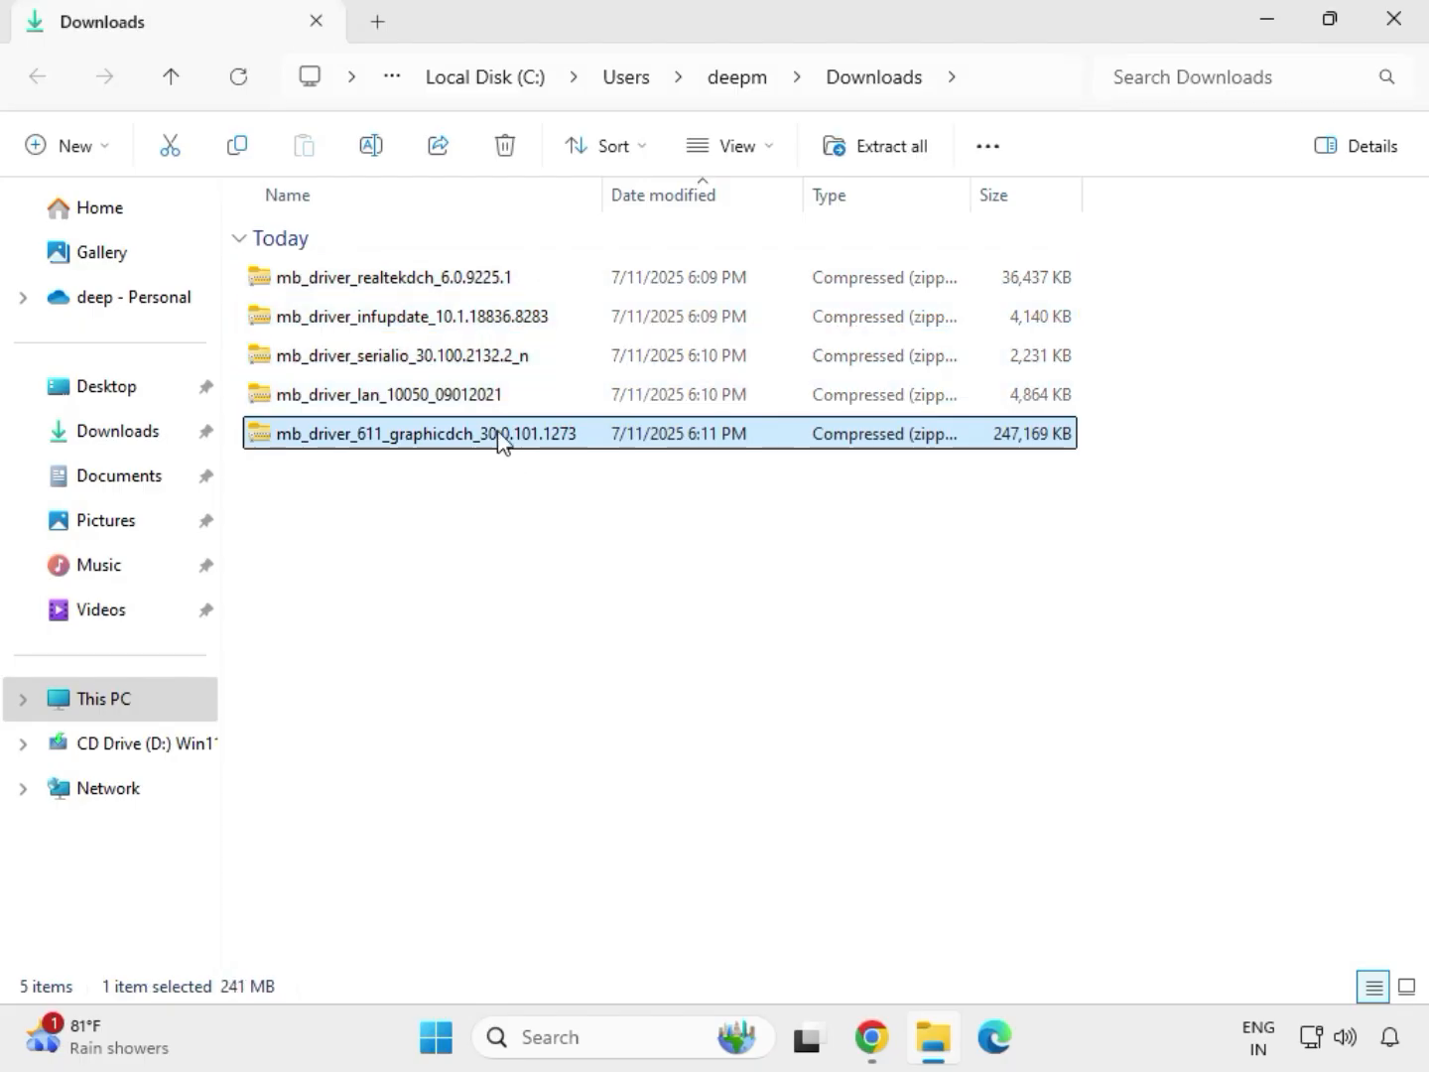
right_click(499, 441)
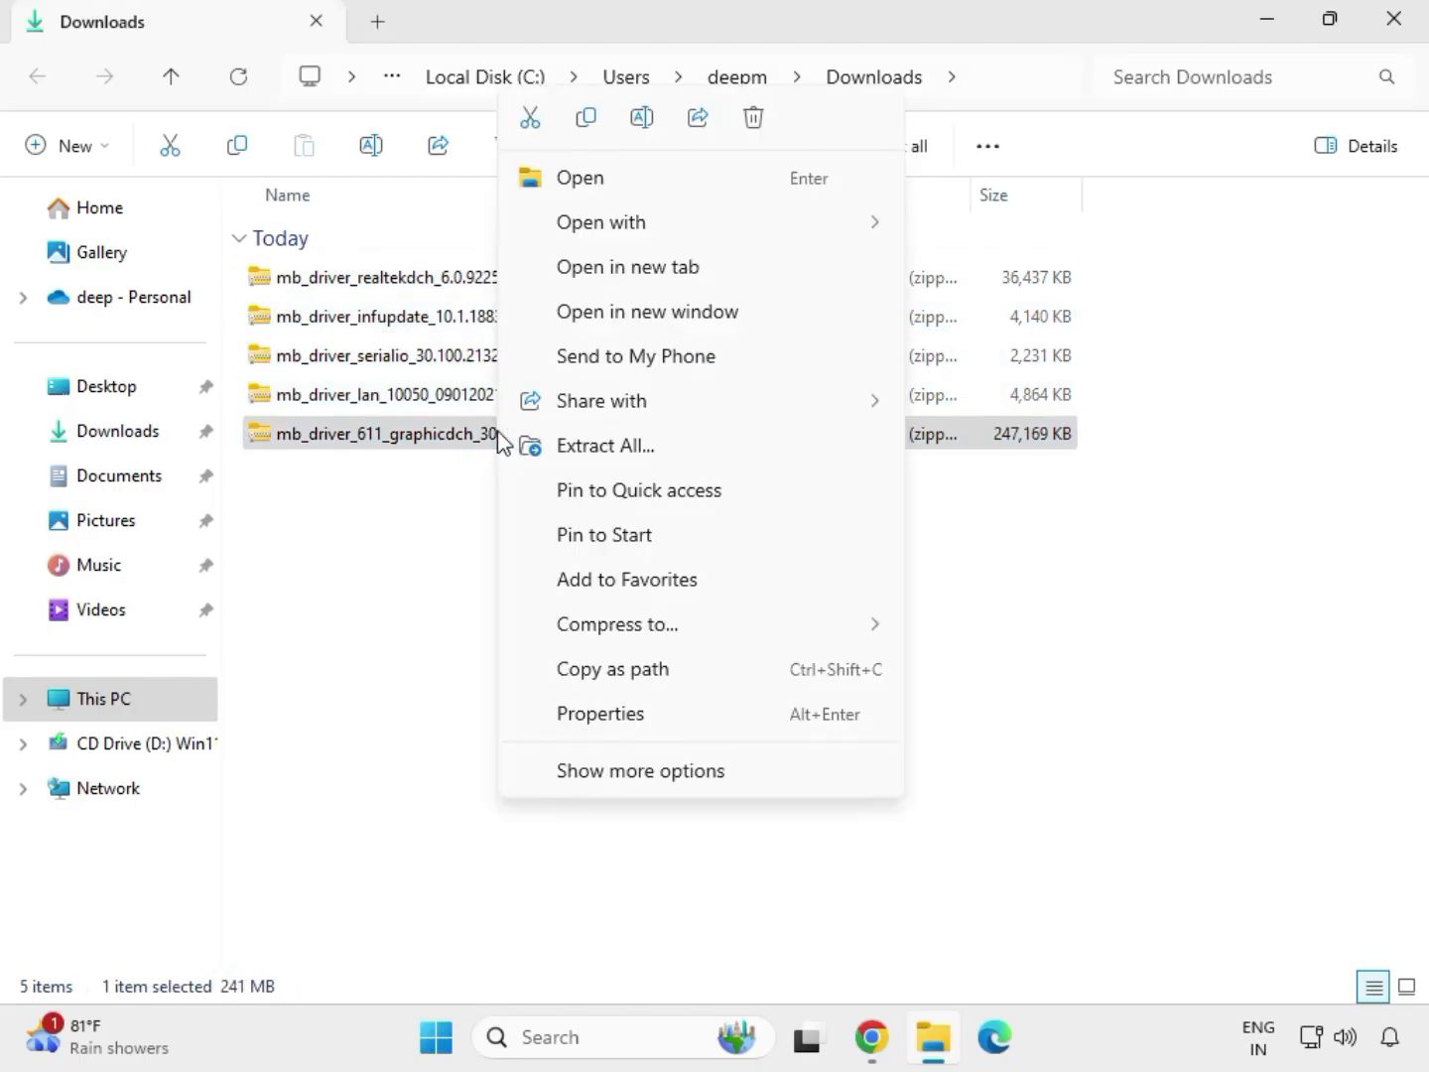
click(644, 777)
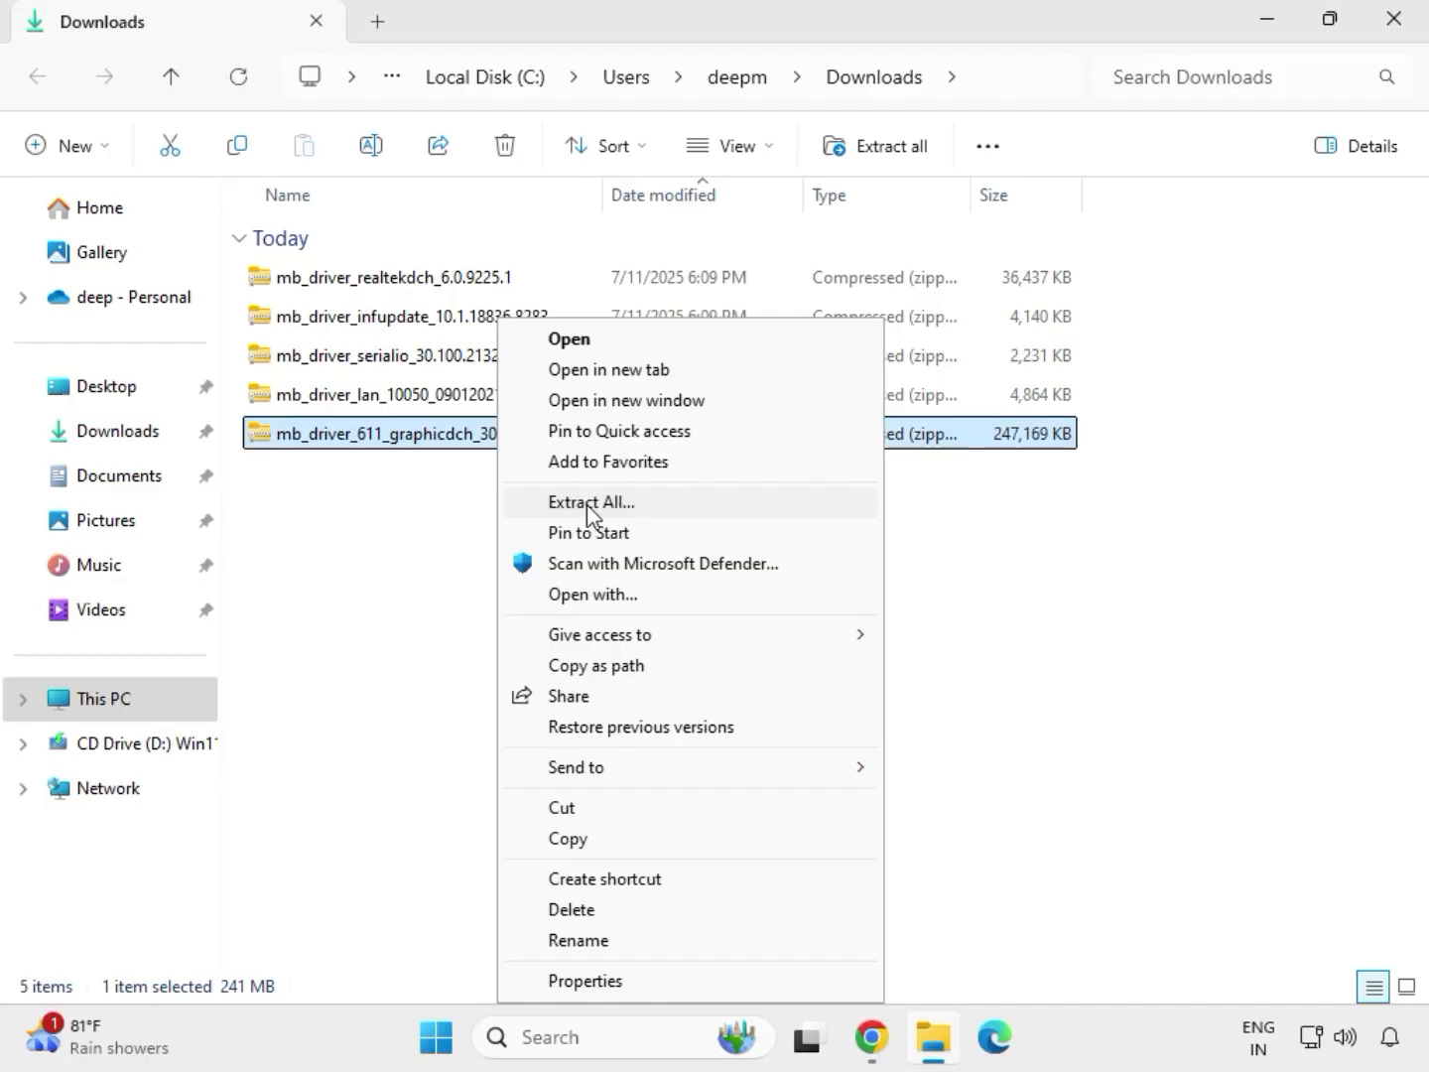
click(597, 505)
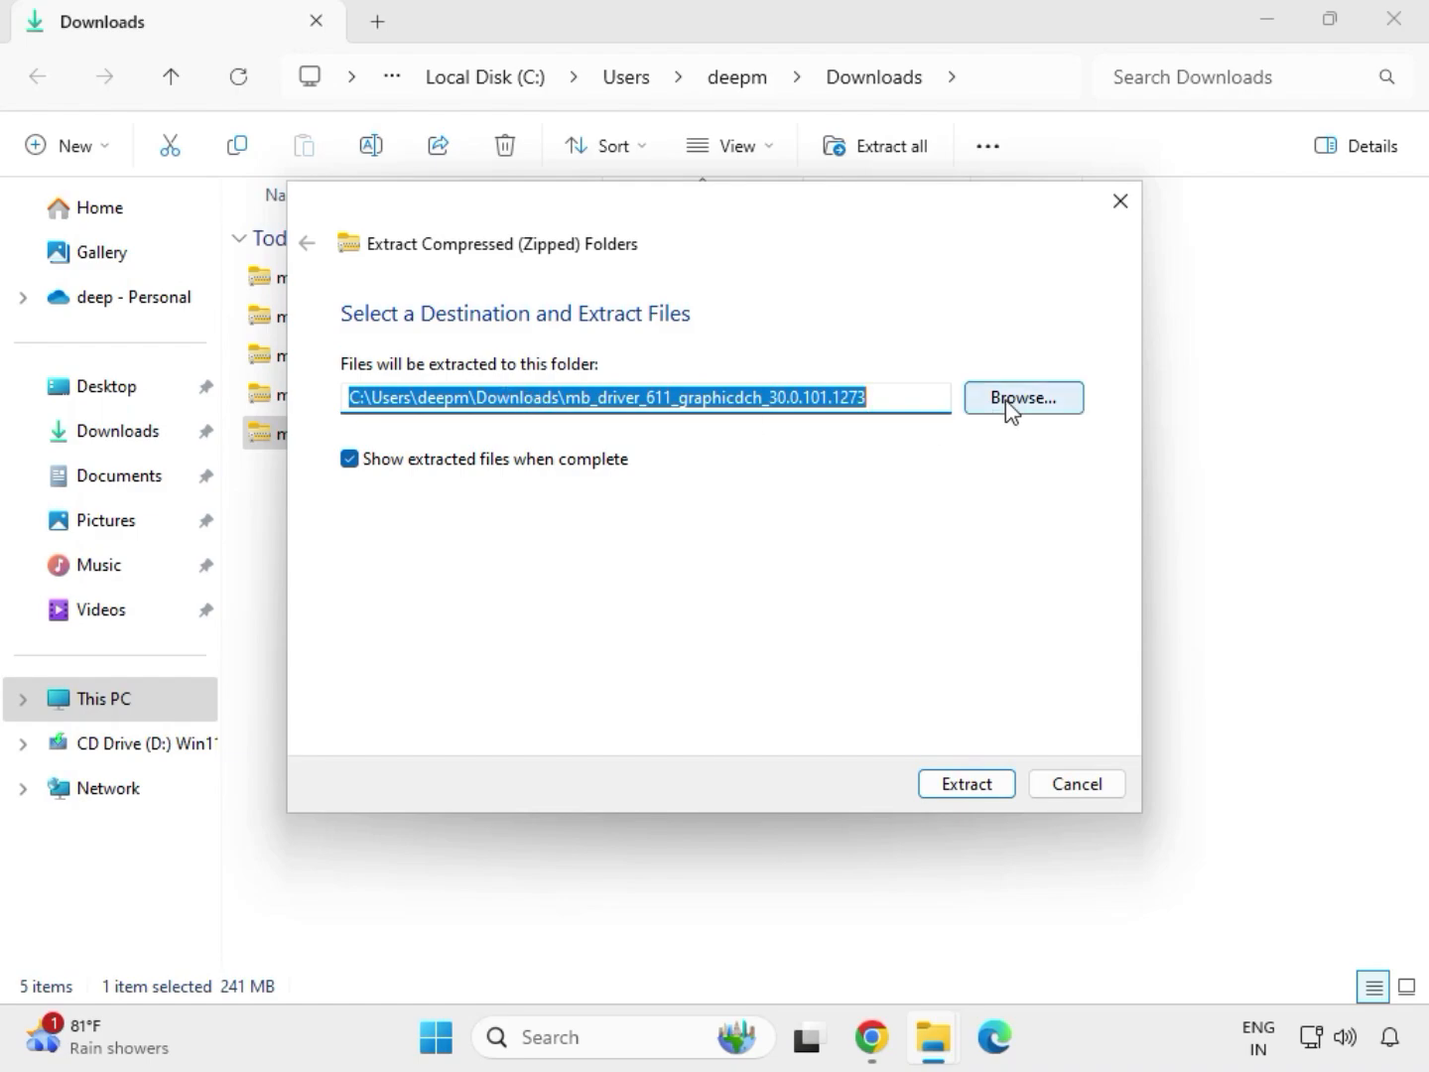
click(972, 791)
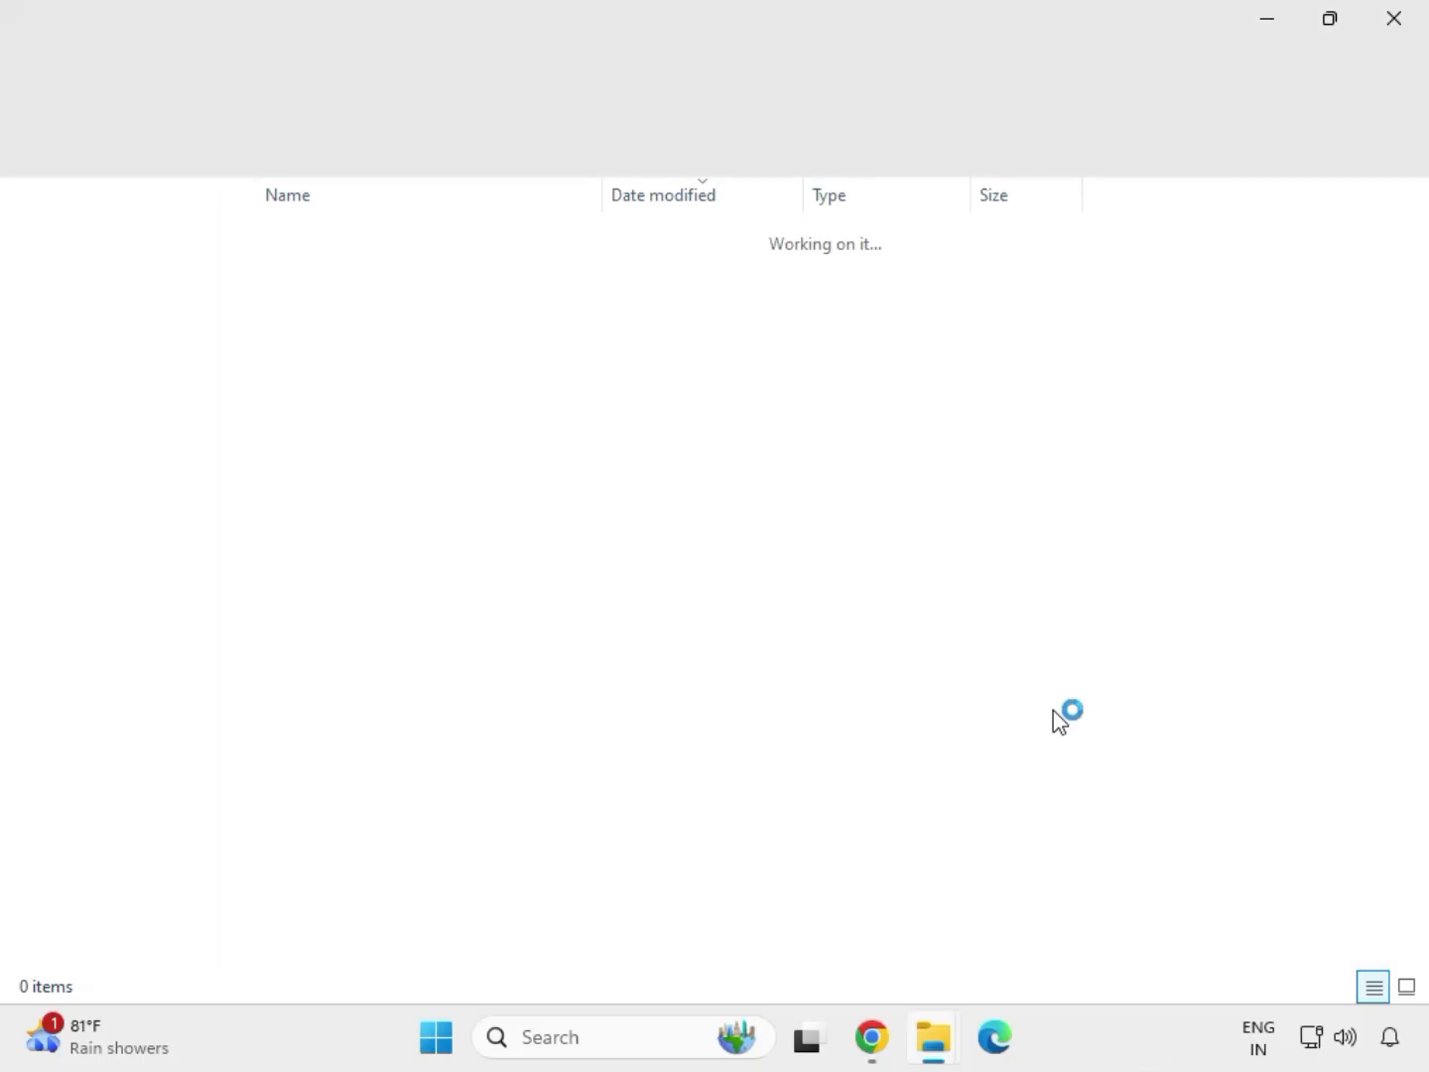
Extract the LAN driver archive mb_driver_lan_10050_09012021 to its default folder in Downloads and close the windows of extracted files.
click(1393, 32)
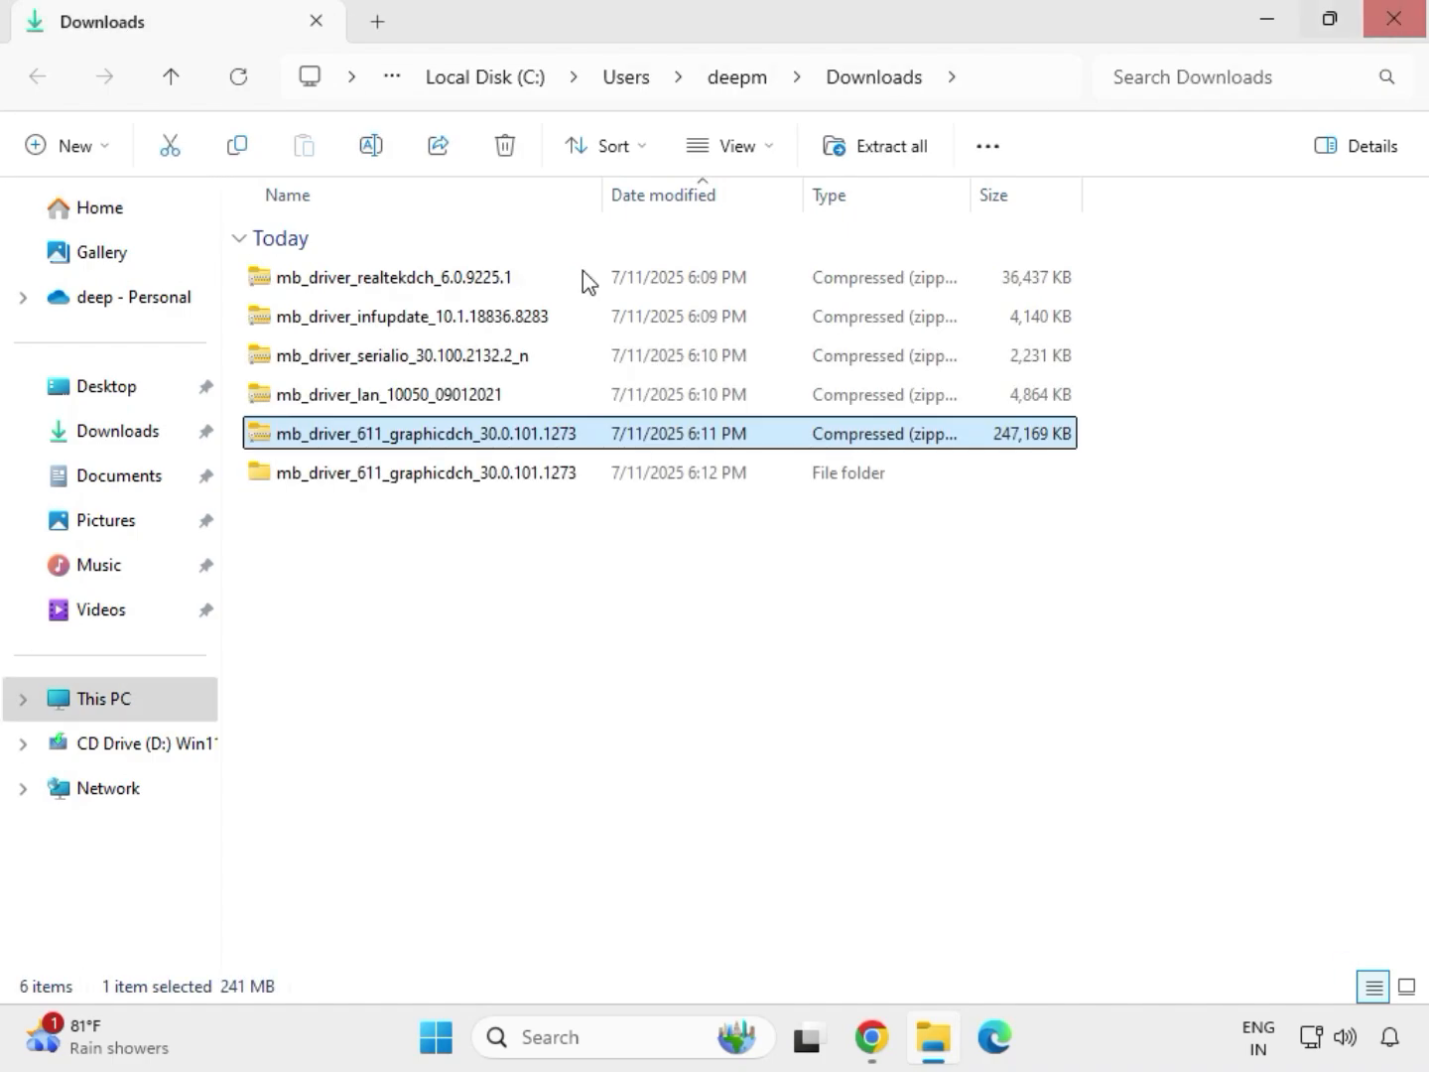
click(361, 402)
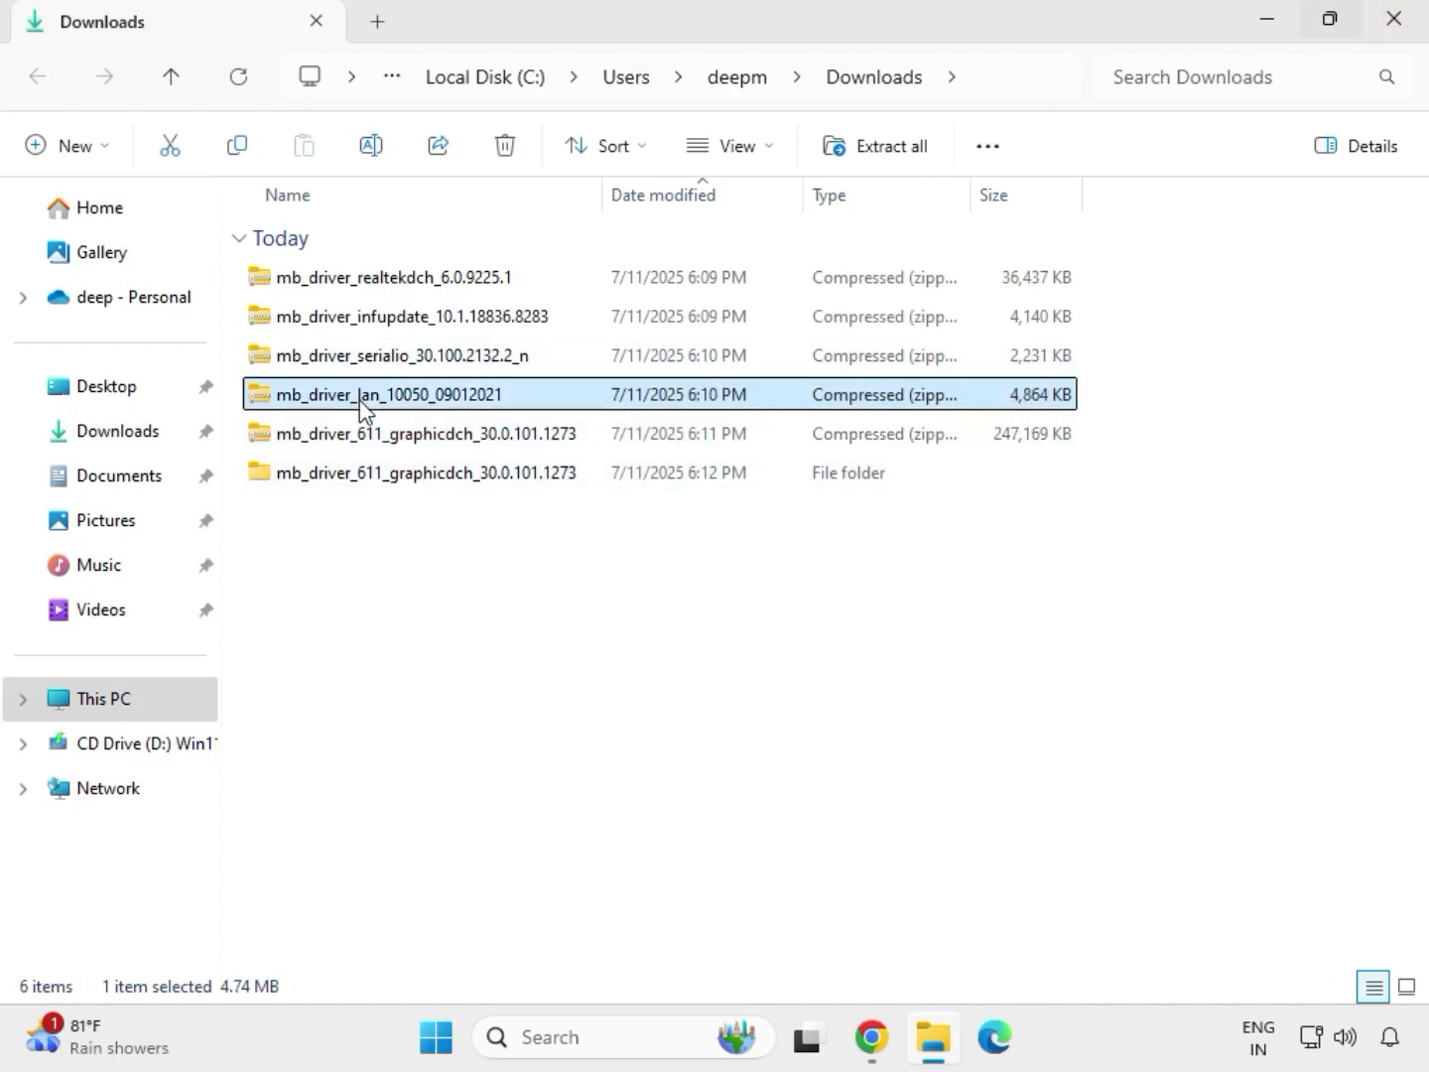
right_click(360, 400)
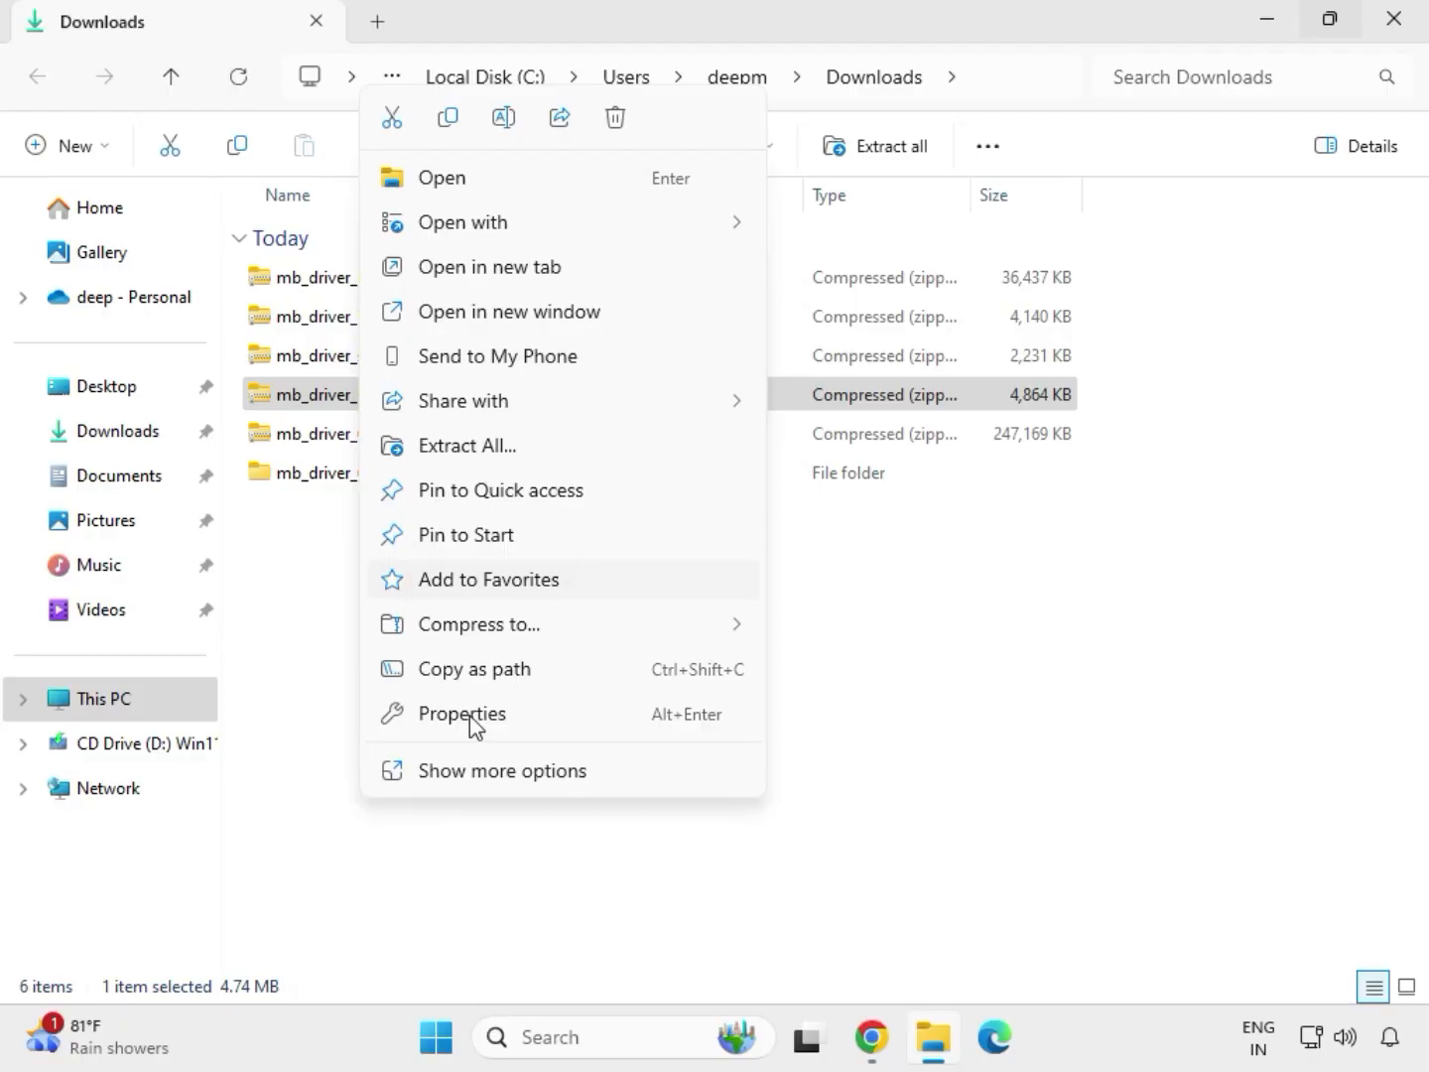
click(476, 771)
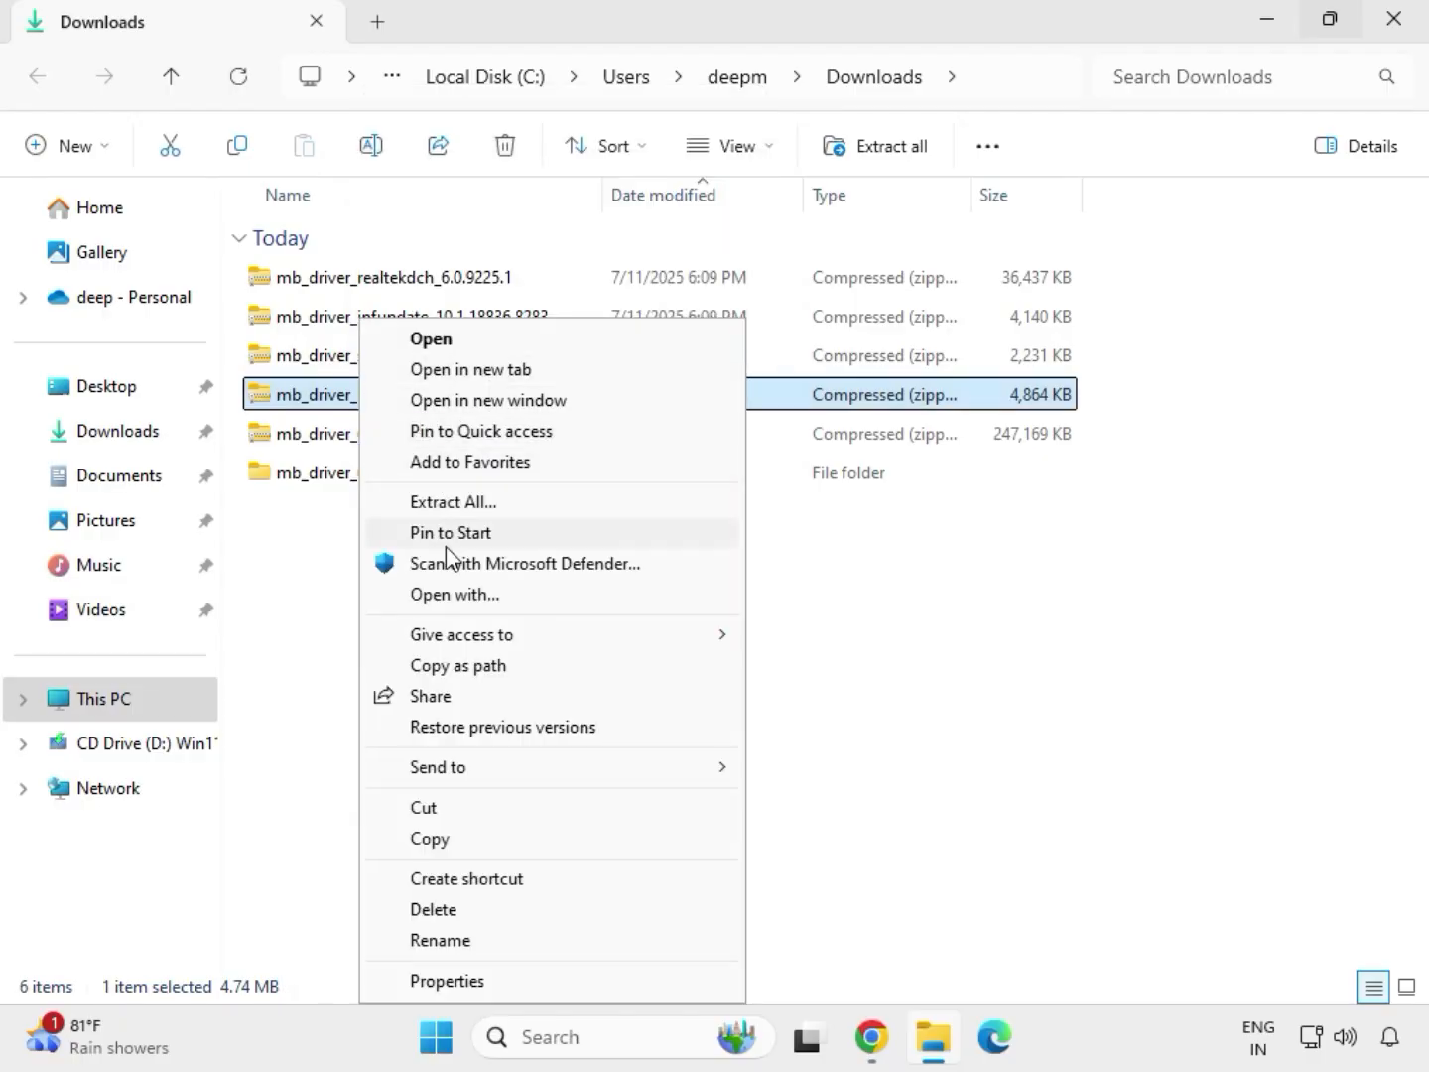
click(450, 504)
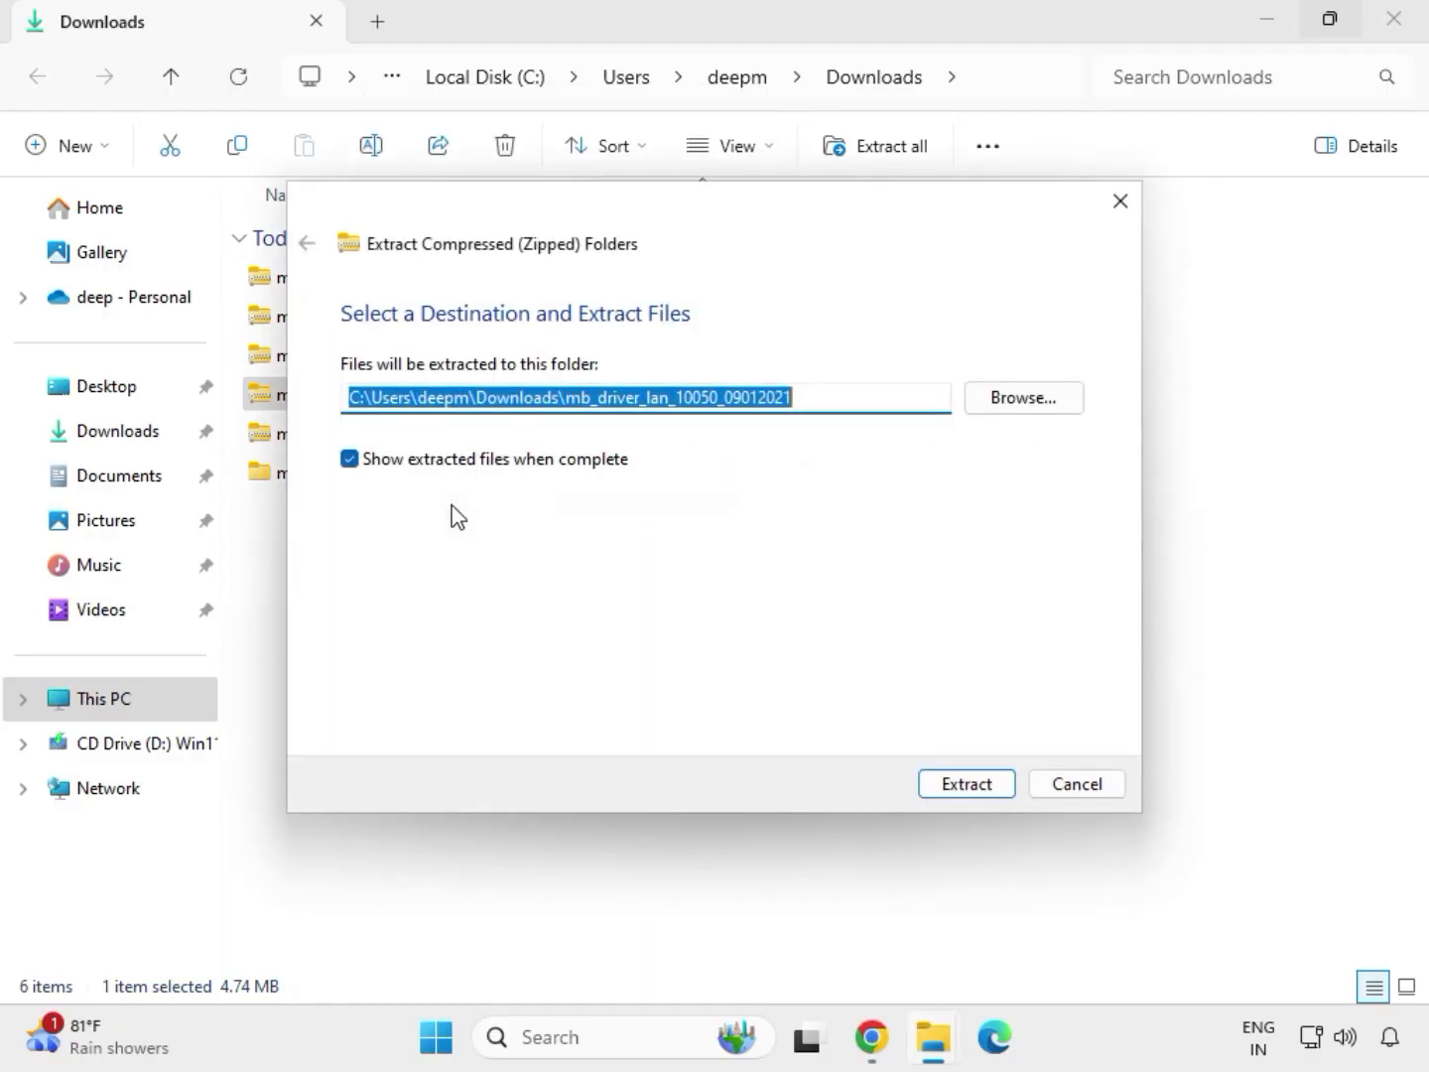
click(957, 791)
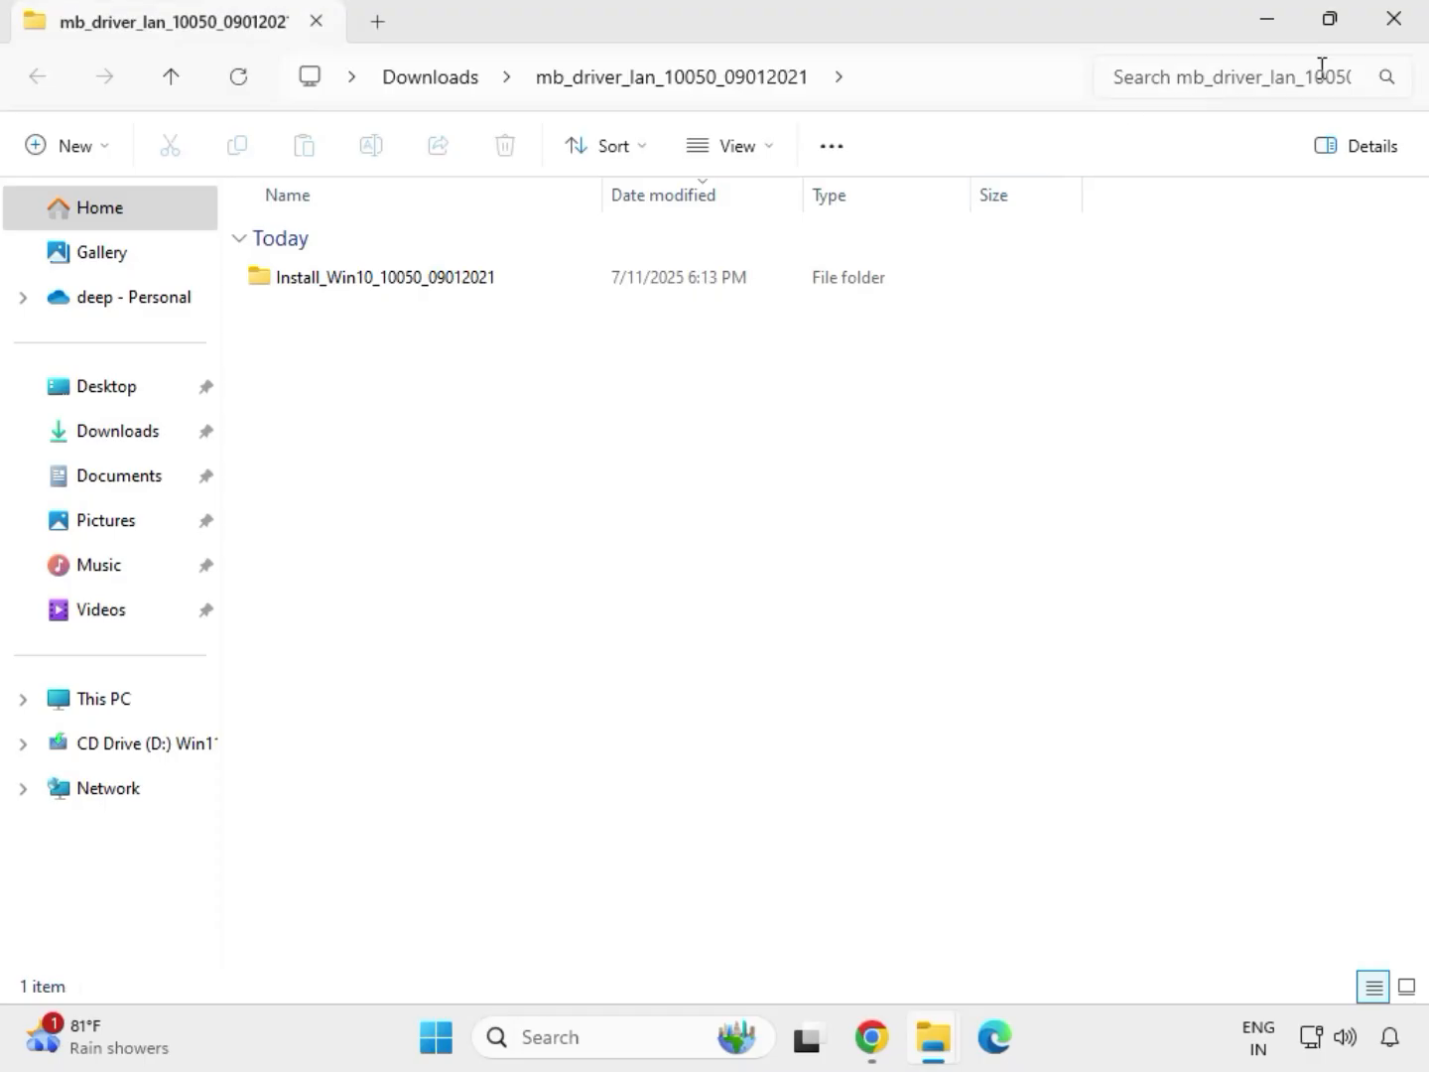
click(1393, 21)
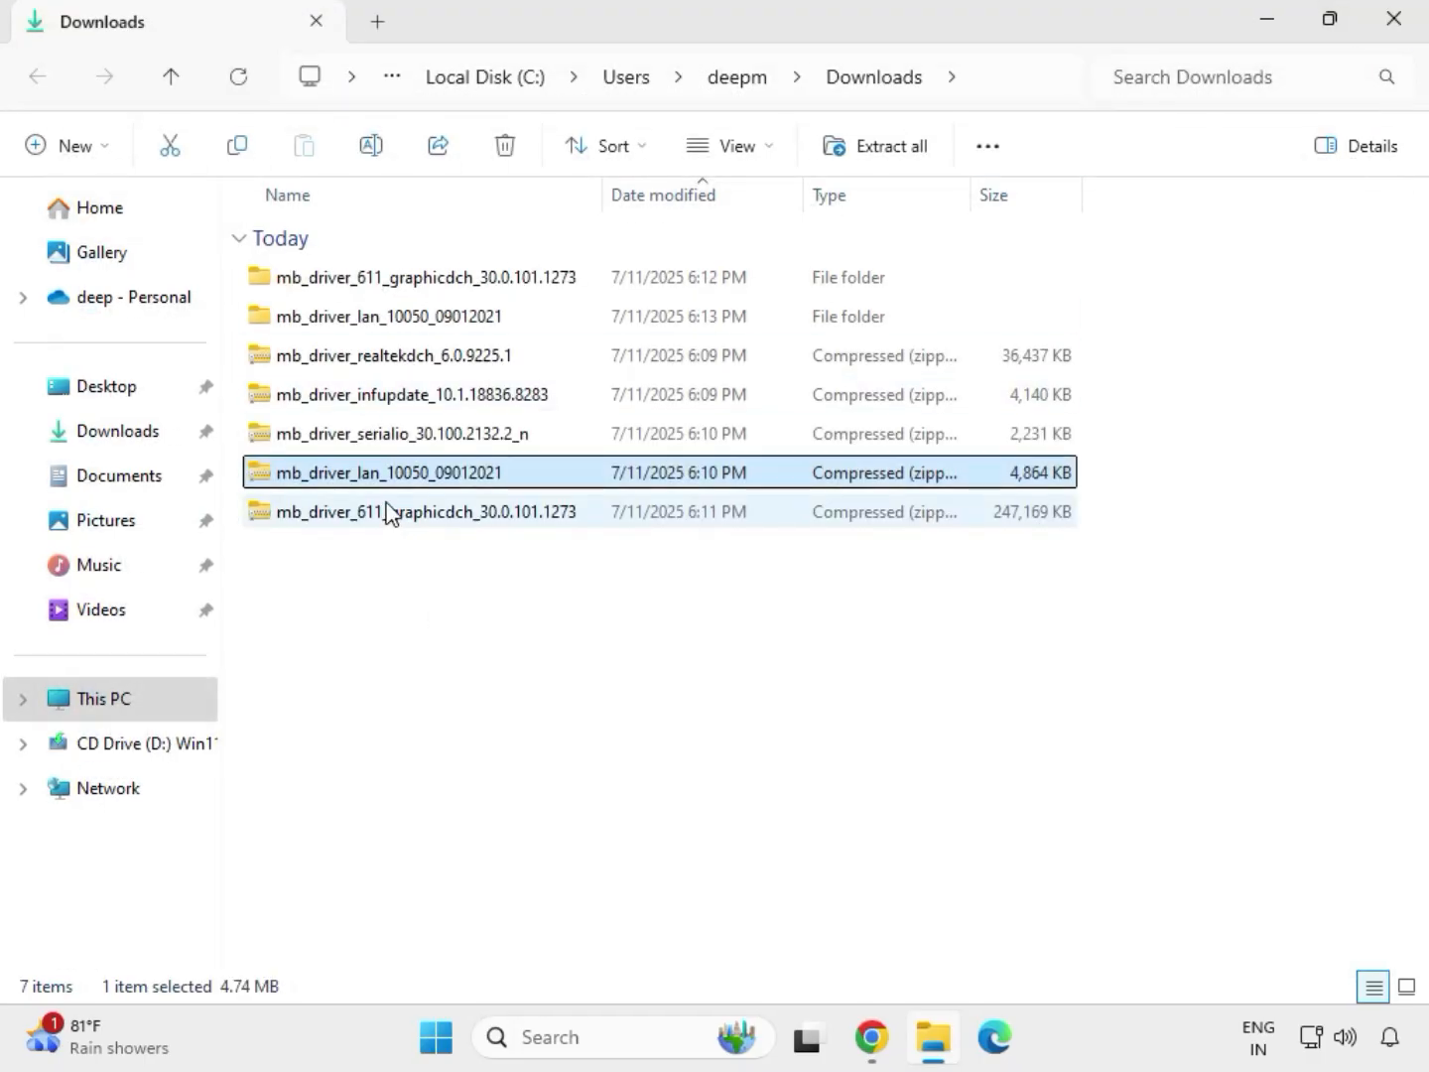
Extract the archive mb_driver_serialio_30.100.2132.2_n to its default folder in Downloads and close the window showing its extracted files.
click(355, 445)
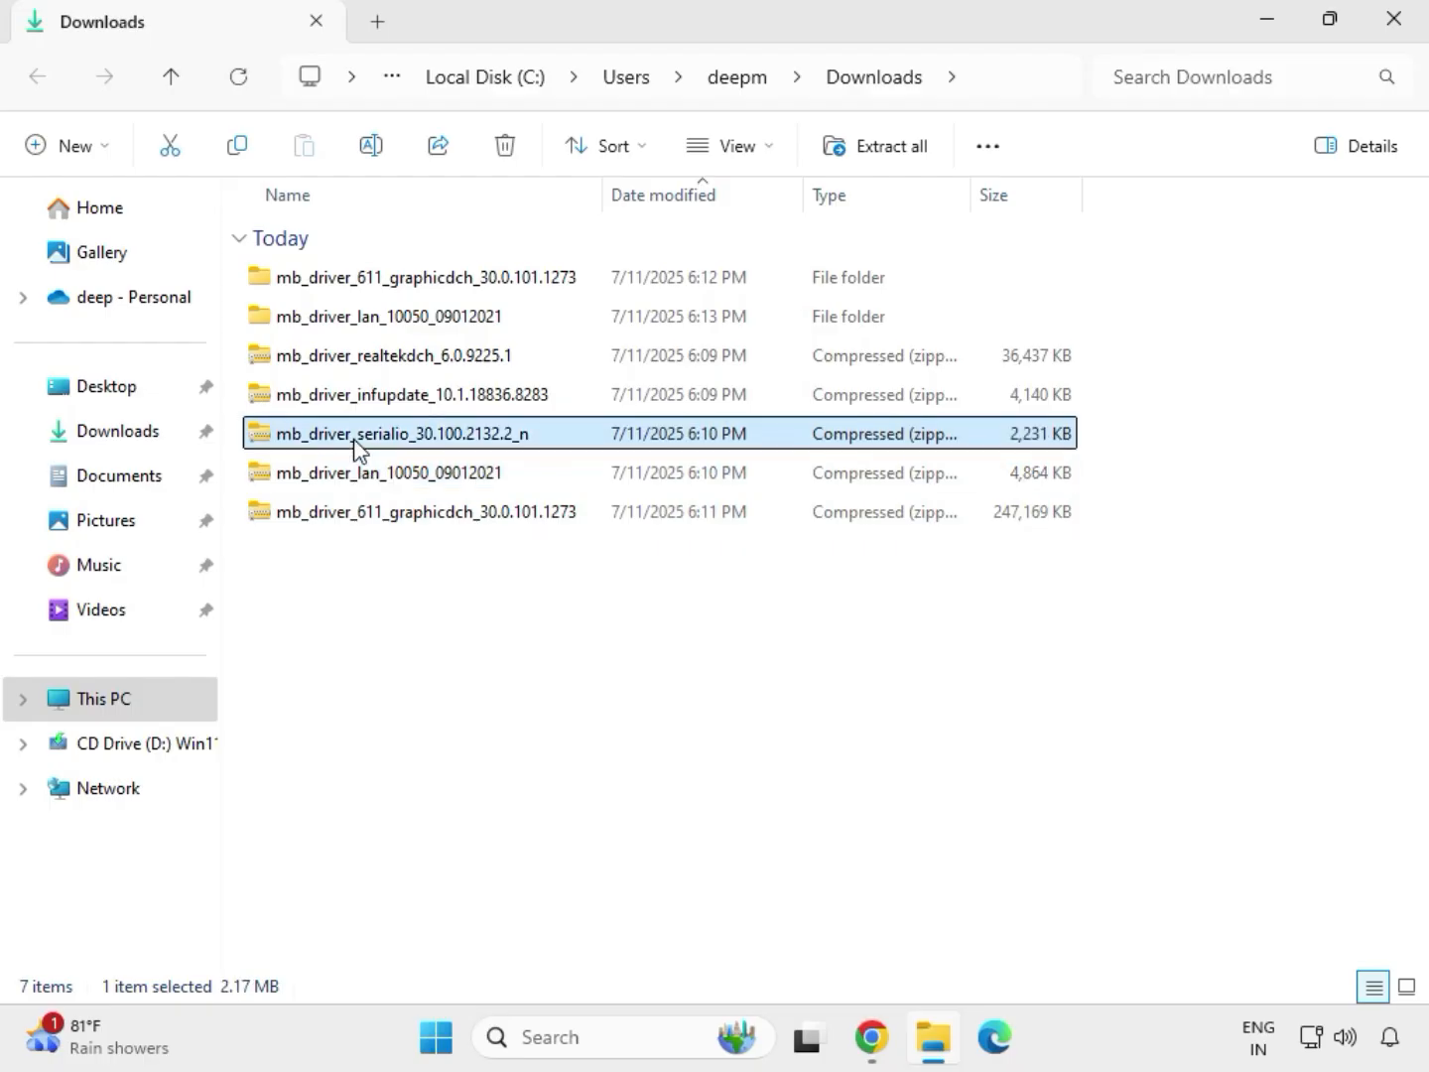
right_click(357, 448)
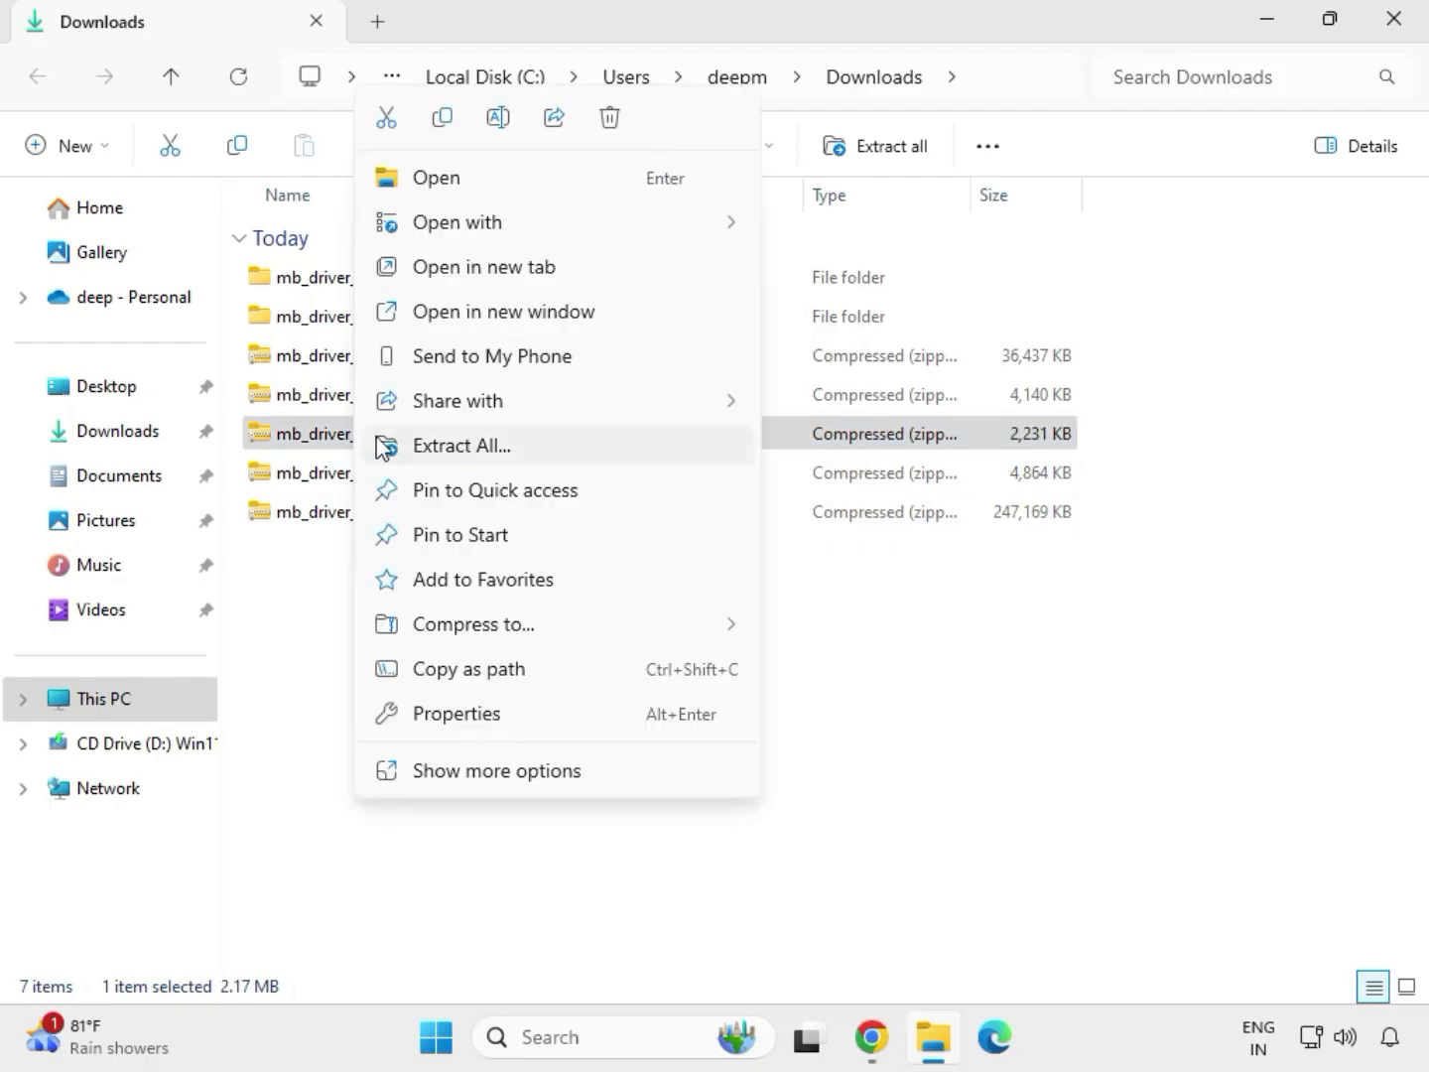
click(437, 449)
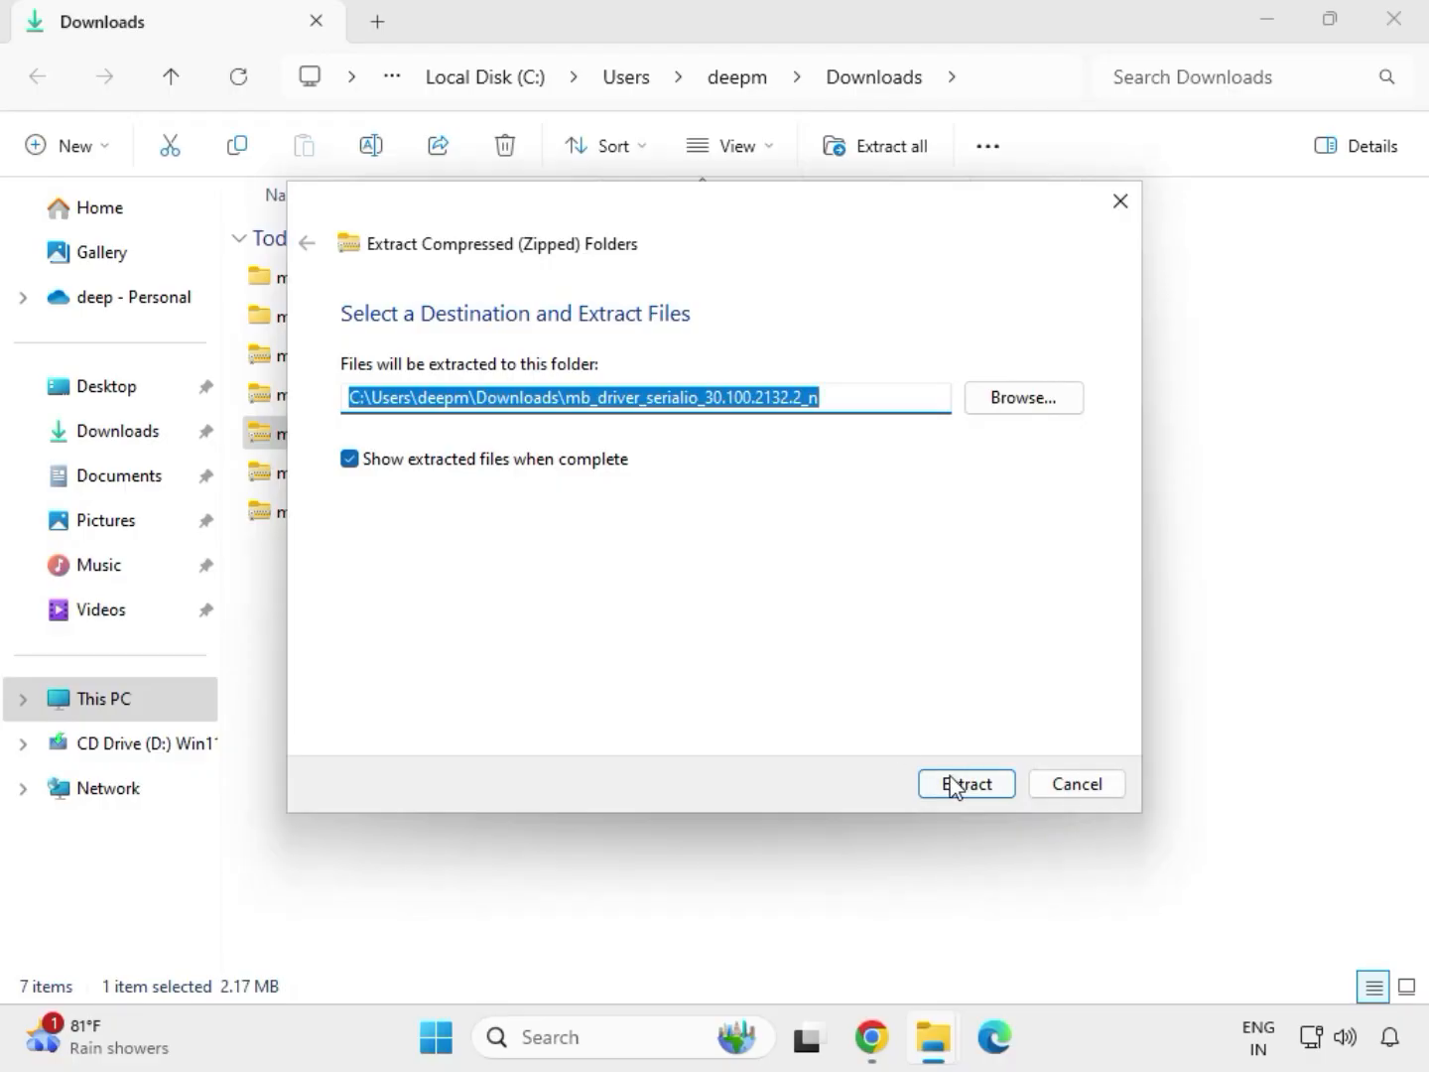
click(955, 783)
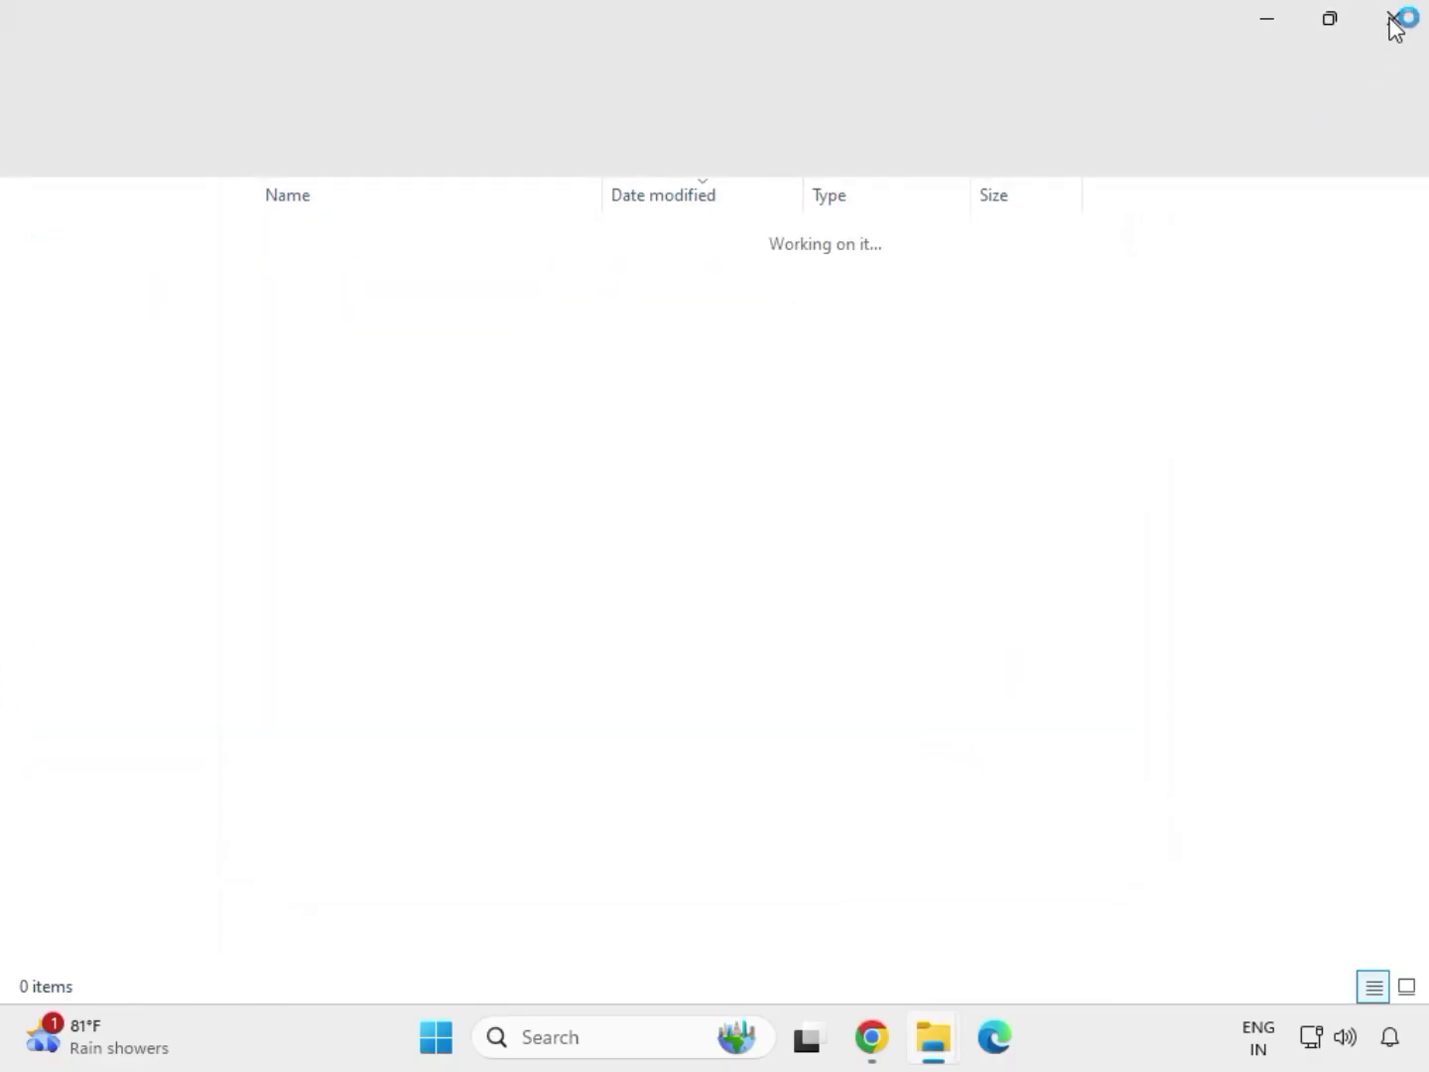
click(1394, 21)
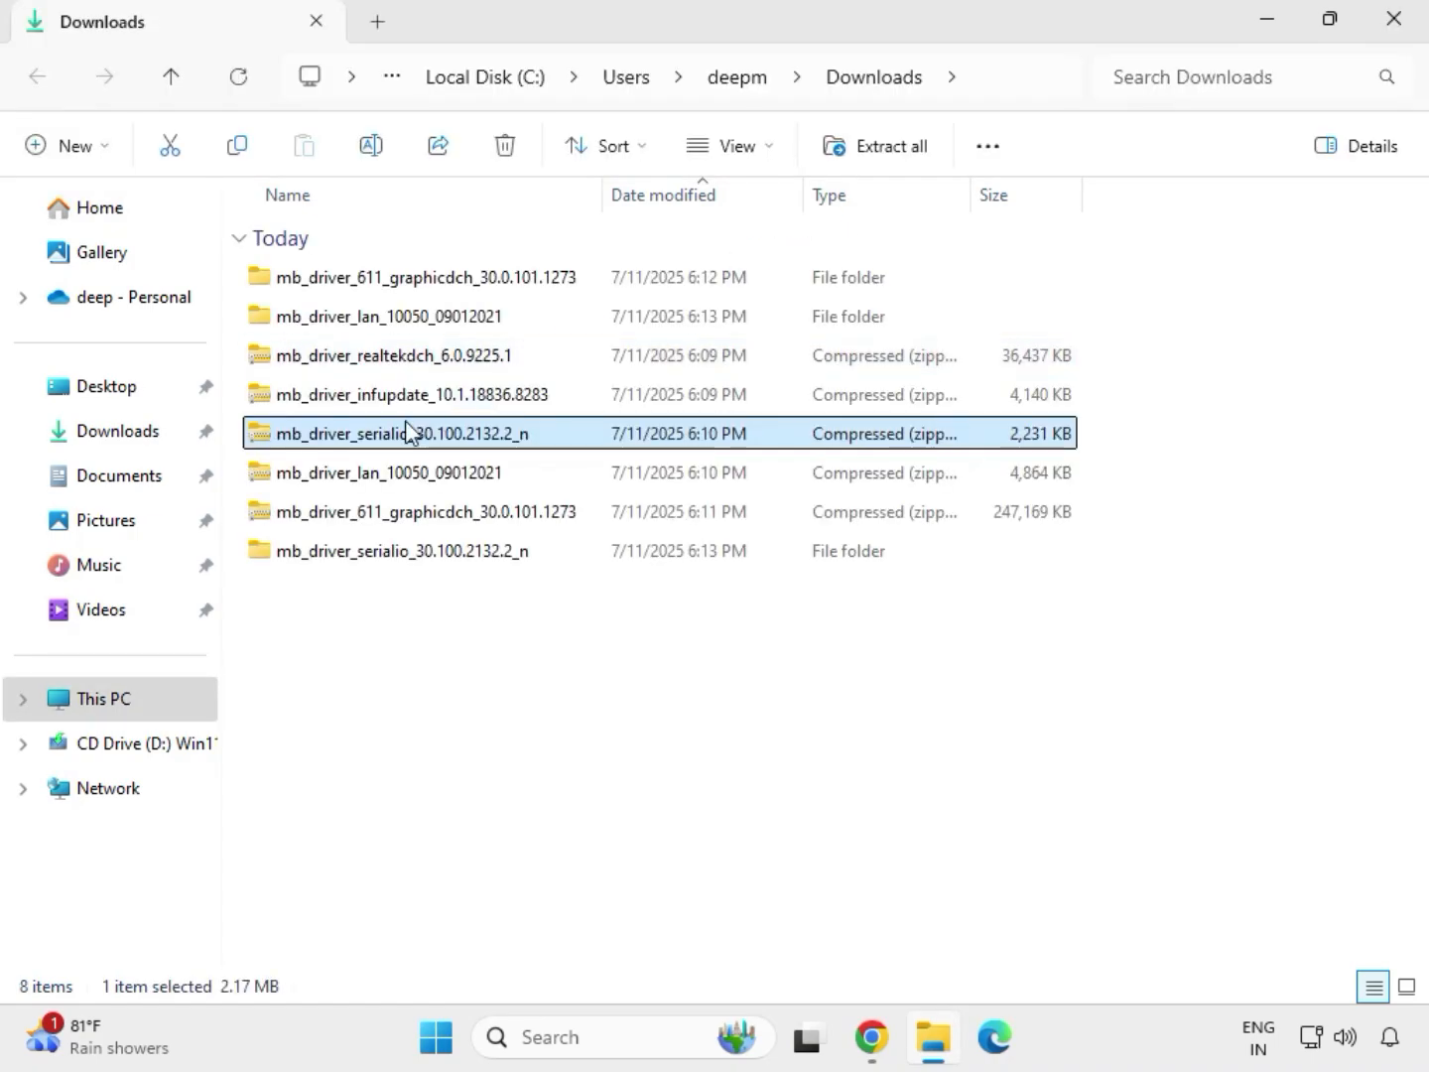
Extract the archive mb_driver_infupdate_10.1.18836.8283 to its default folder in Downloads and close the window showing its extracted files.
click(371, 398)
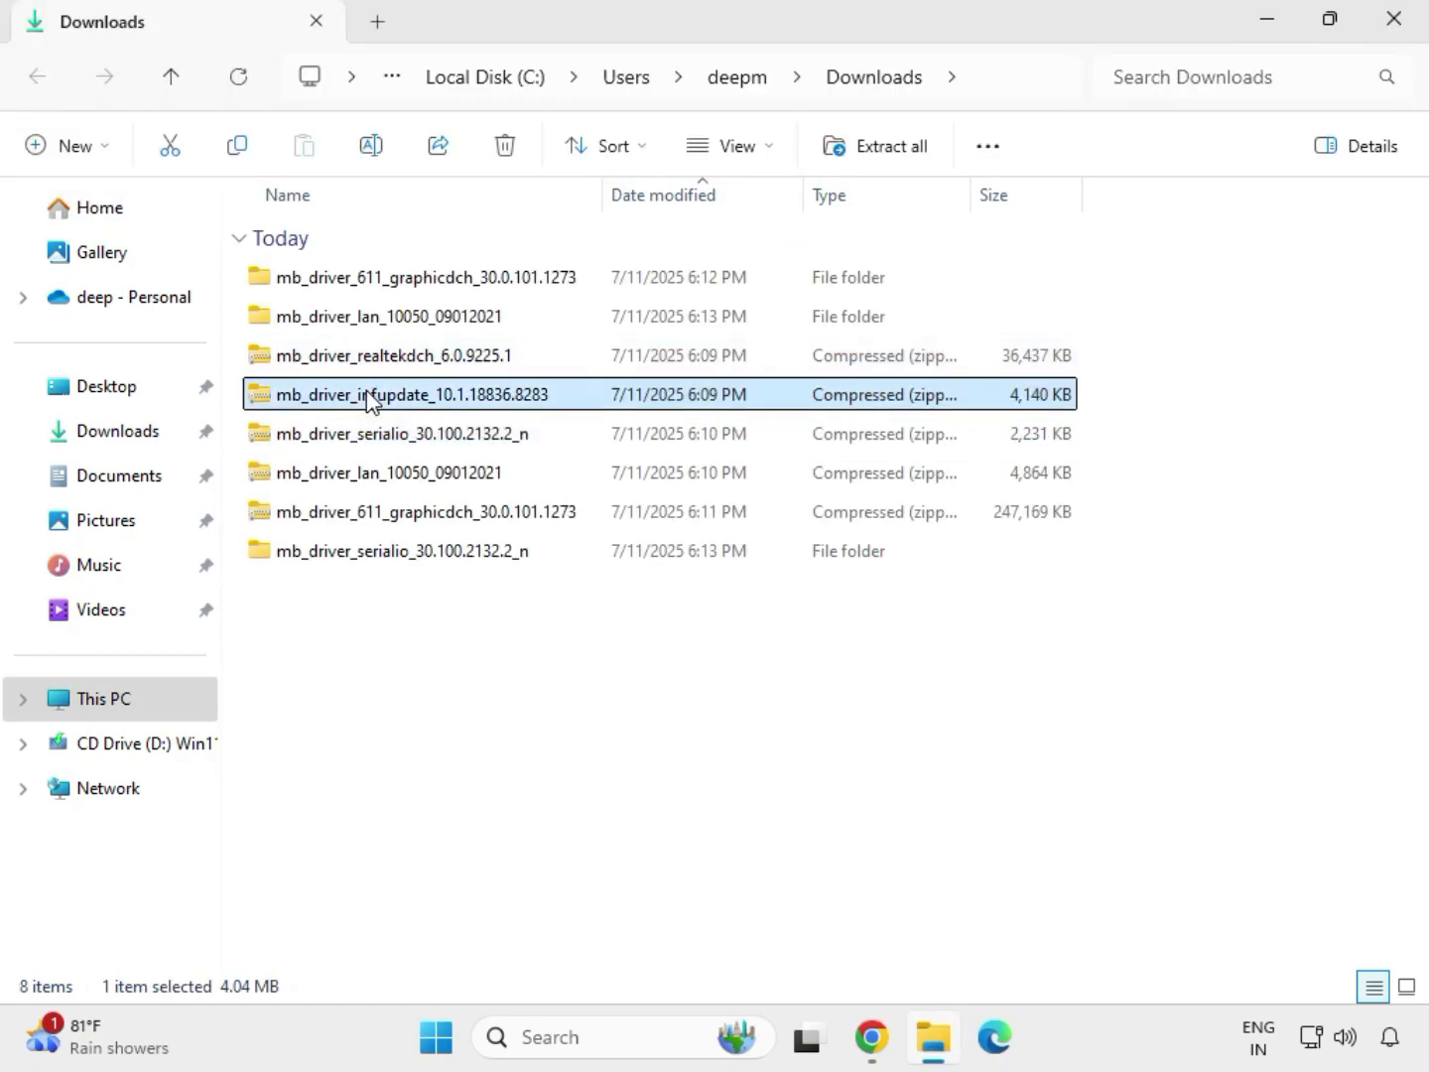
right_click(372, 399)
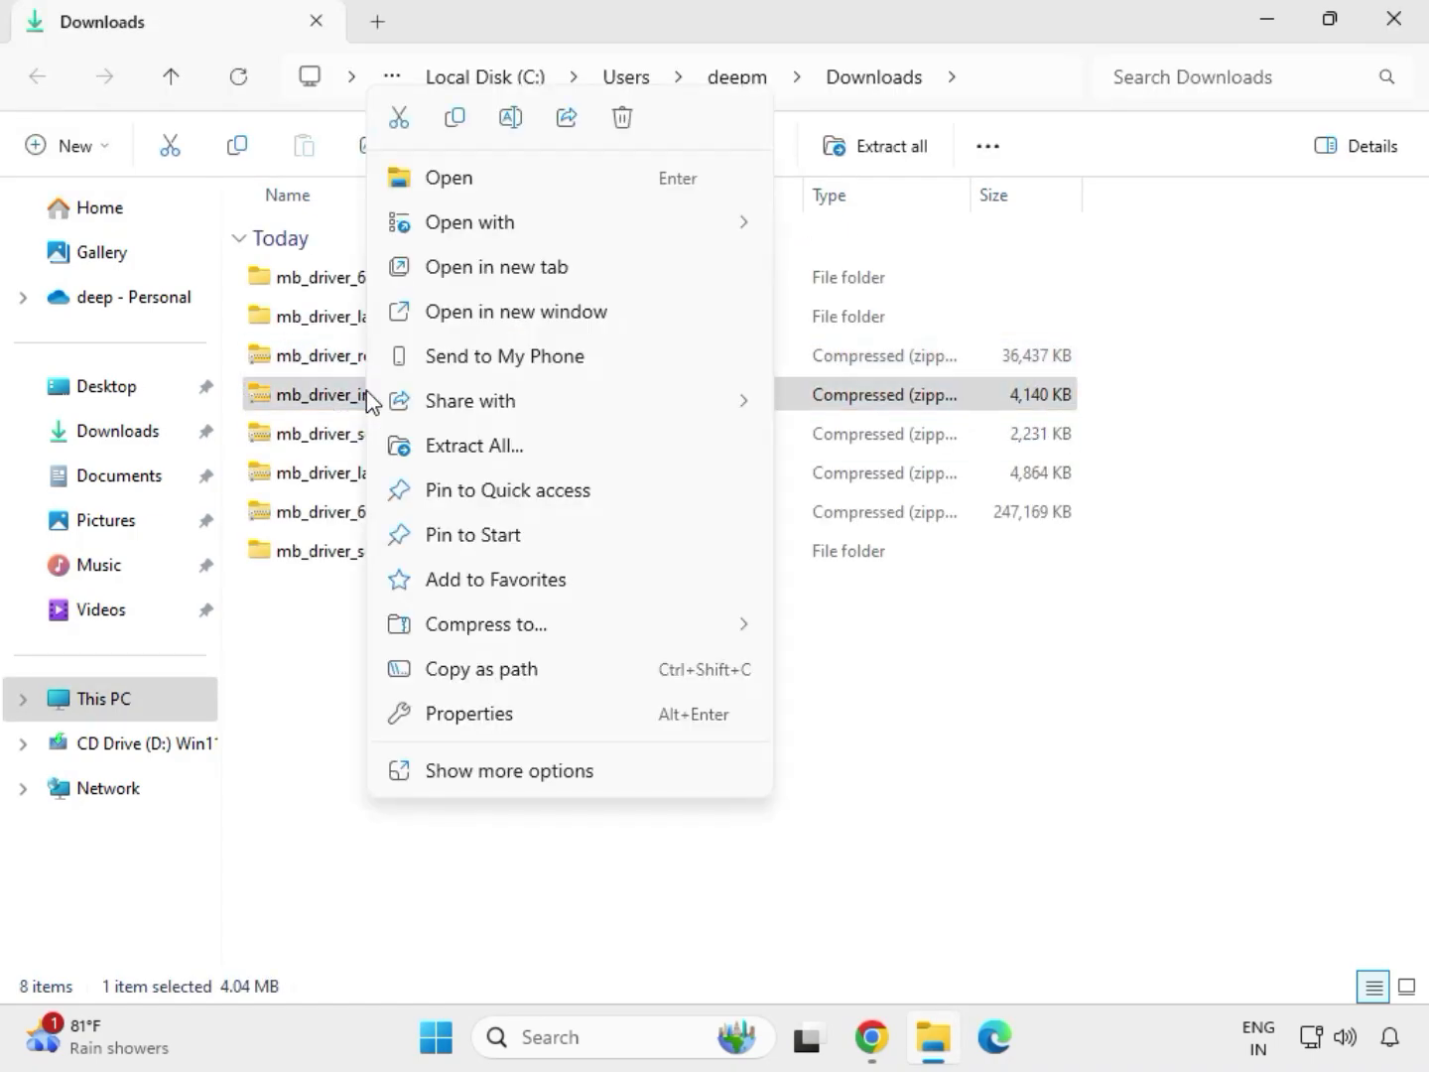
click(500, 448)
click(941, 791)
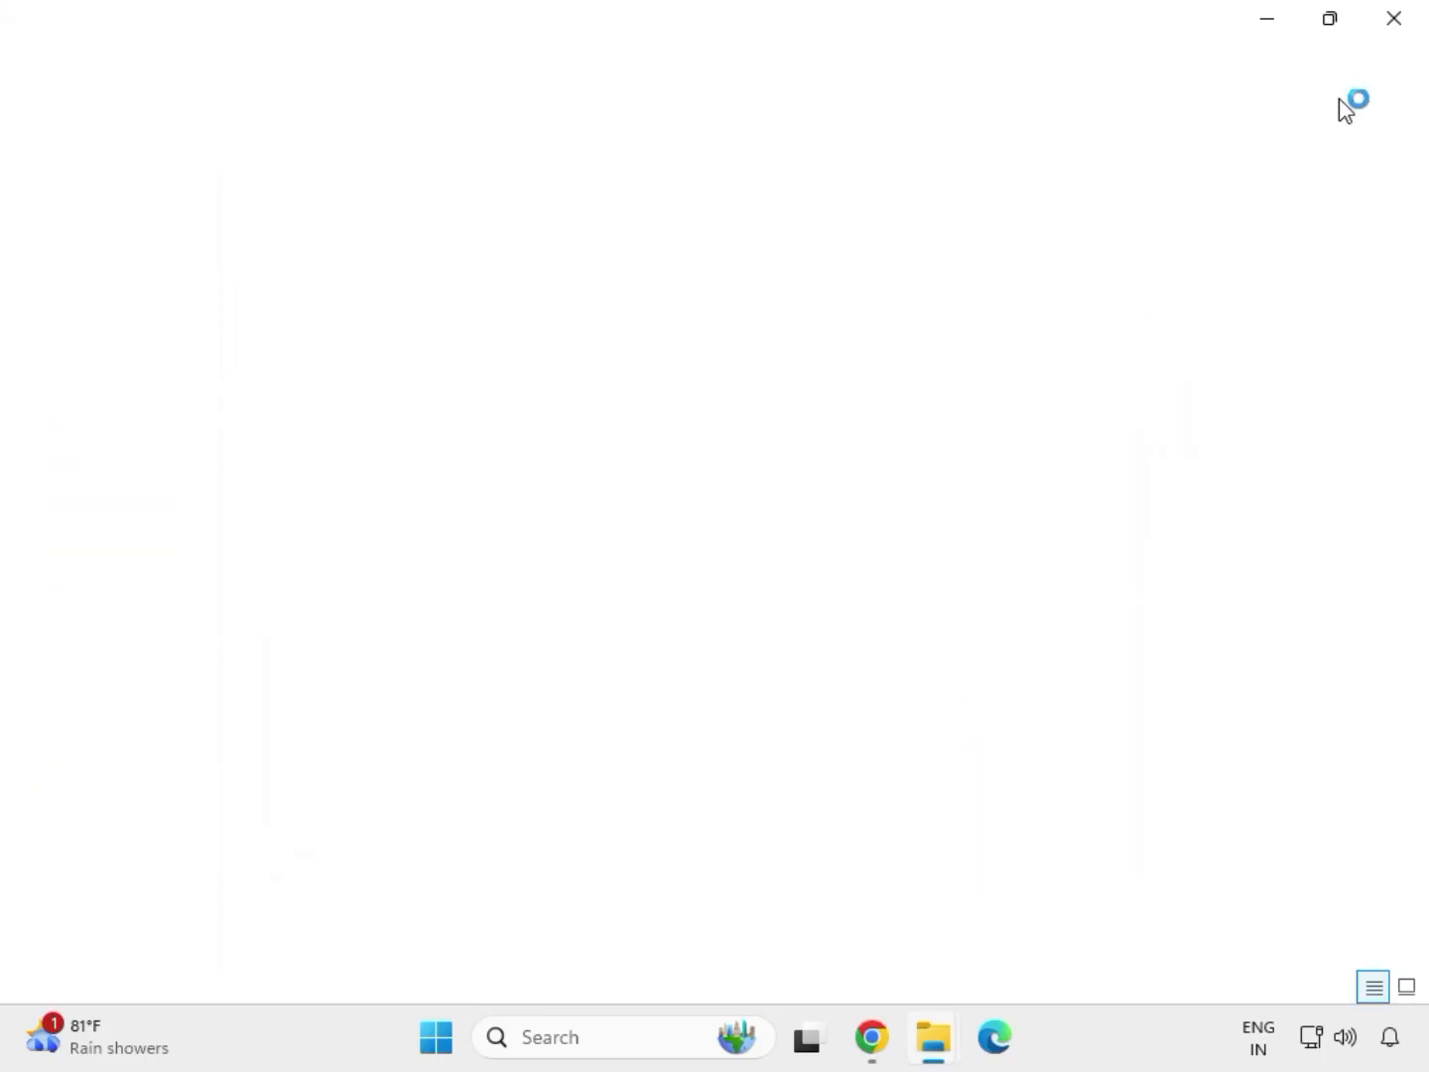
click(1394, 18)
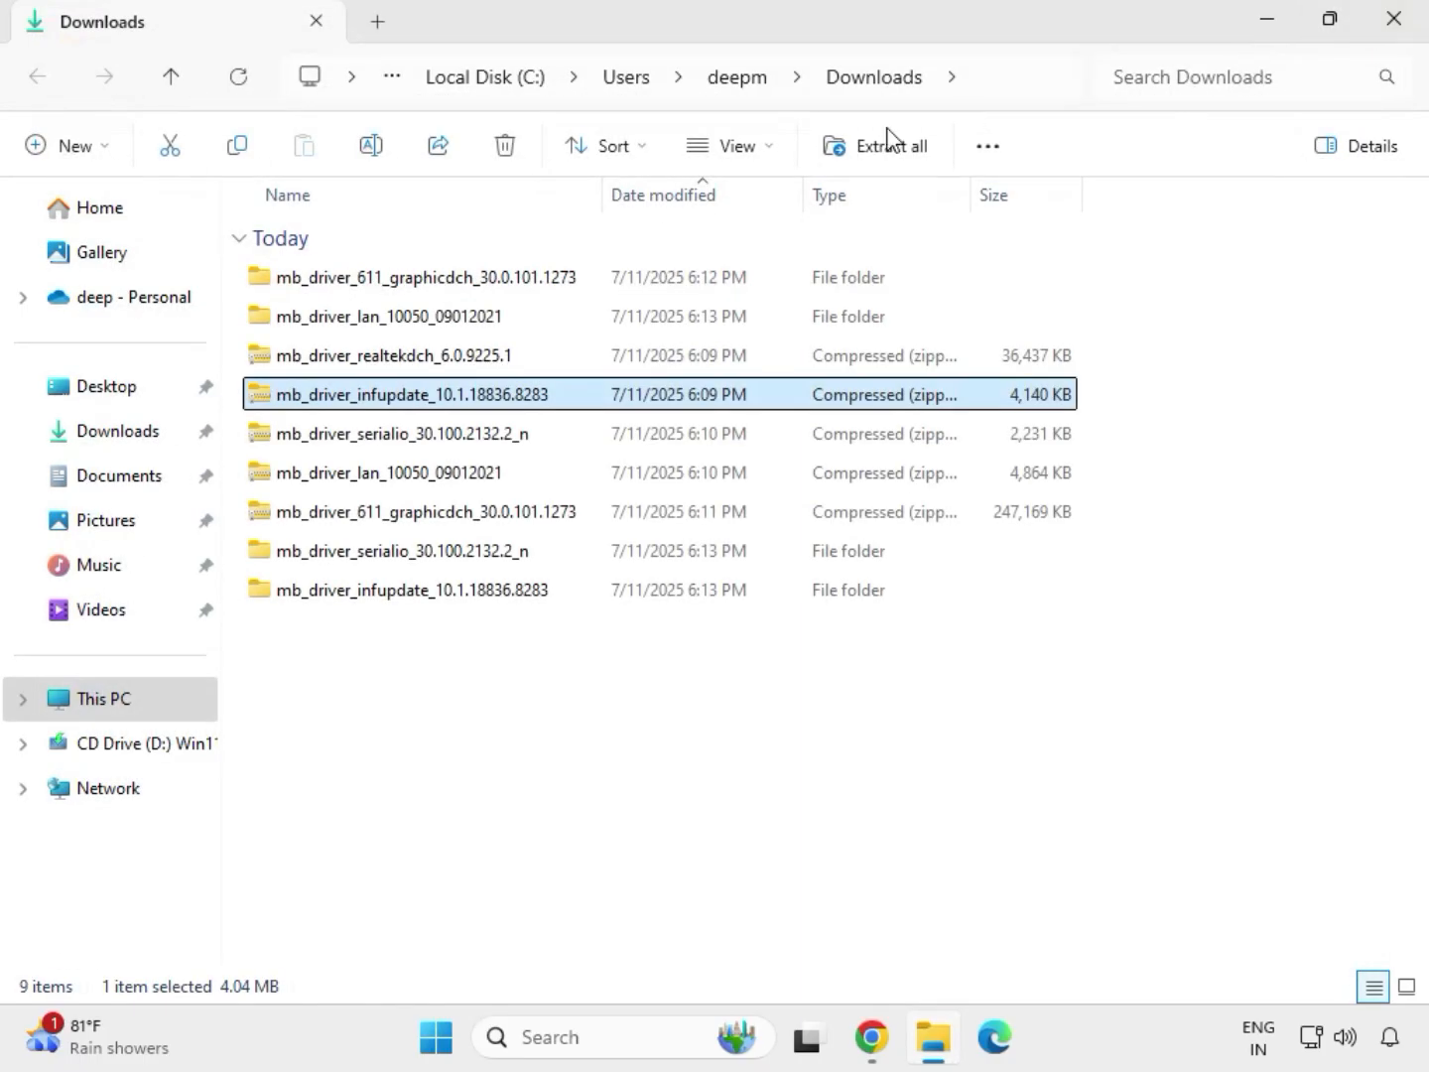
Extract the audio driver archive mb_driver_realtekdch_6.0.9225.1 to its default folder in Downloads and close the window showing its extracted files.
click(385, 357)
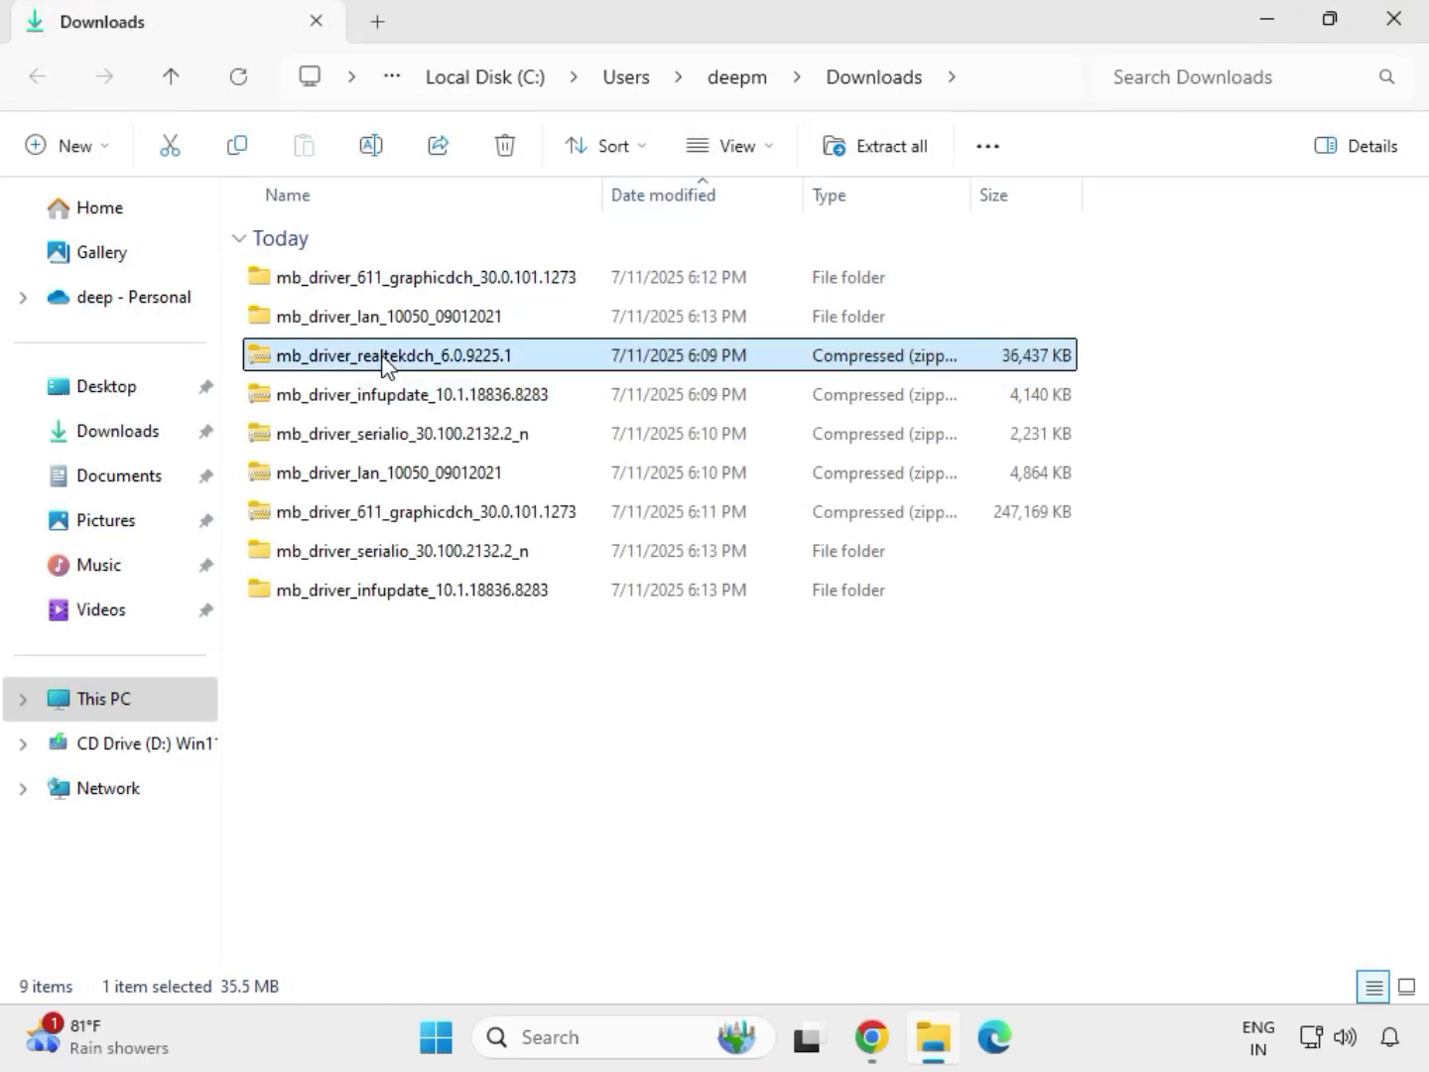
right_click(381, 357)
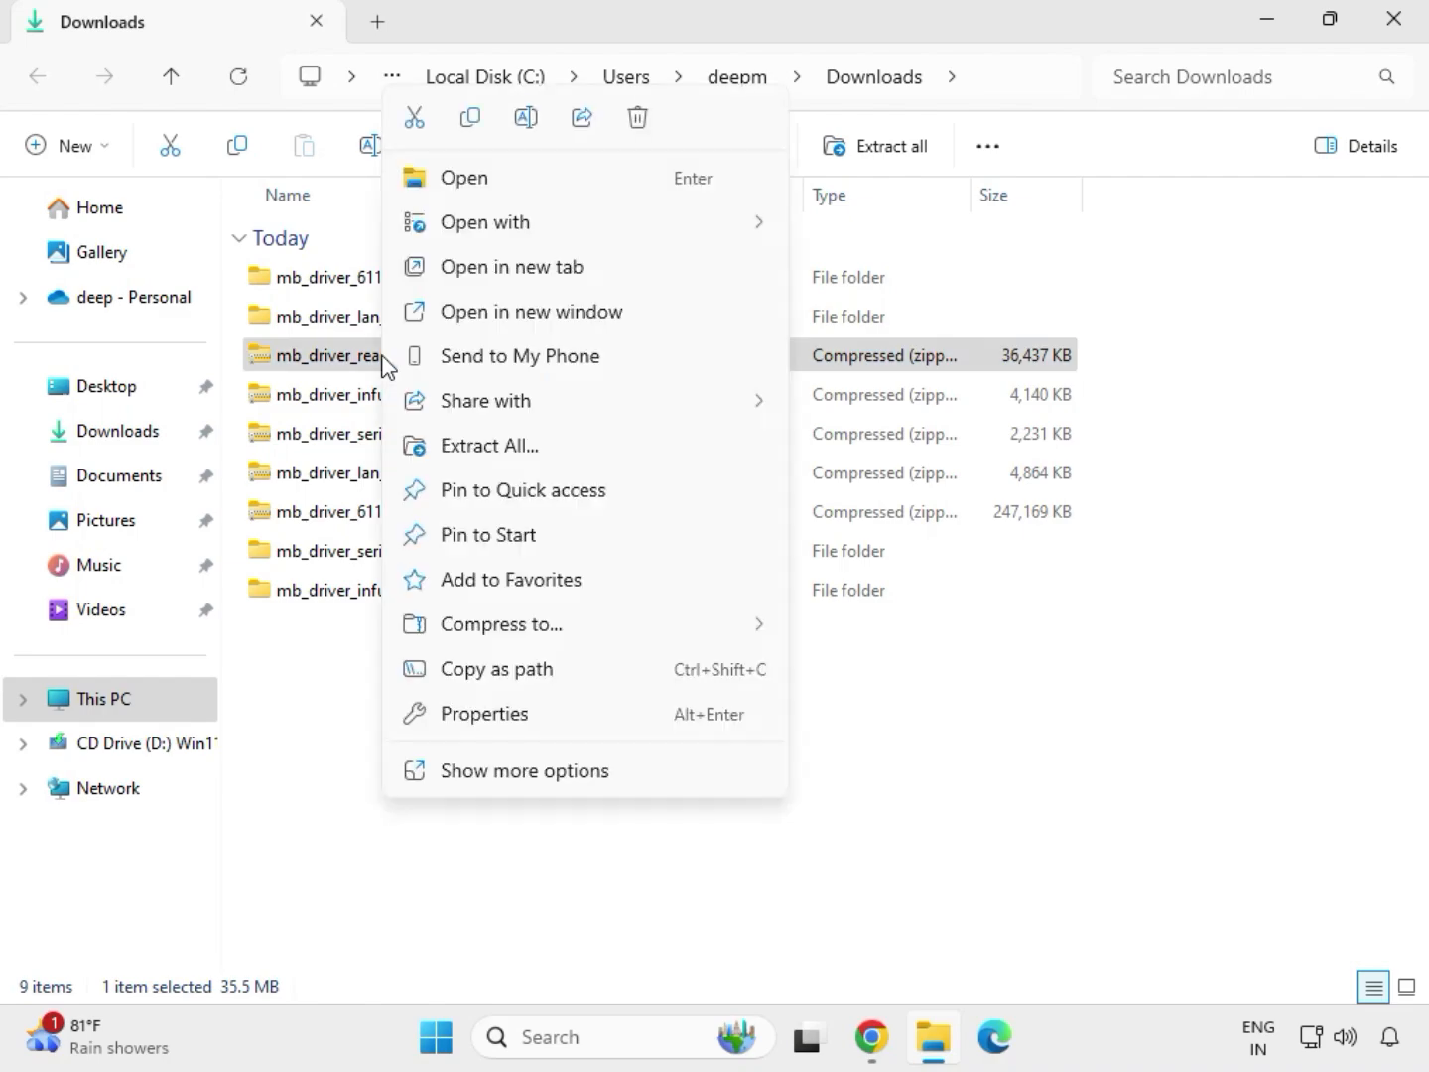
click(471, 447)
click(933, 783)
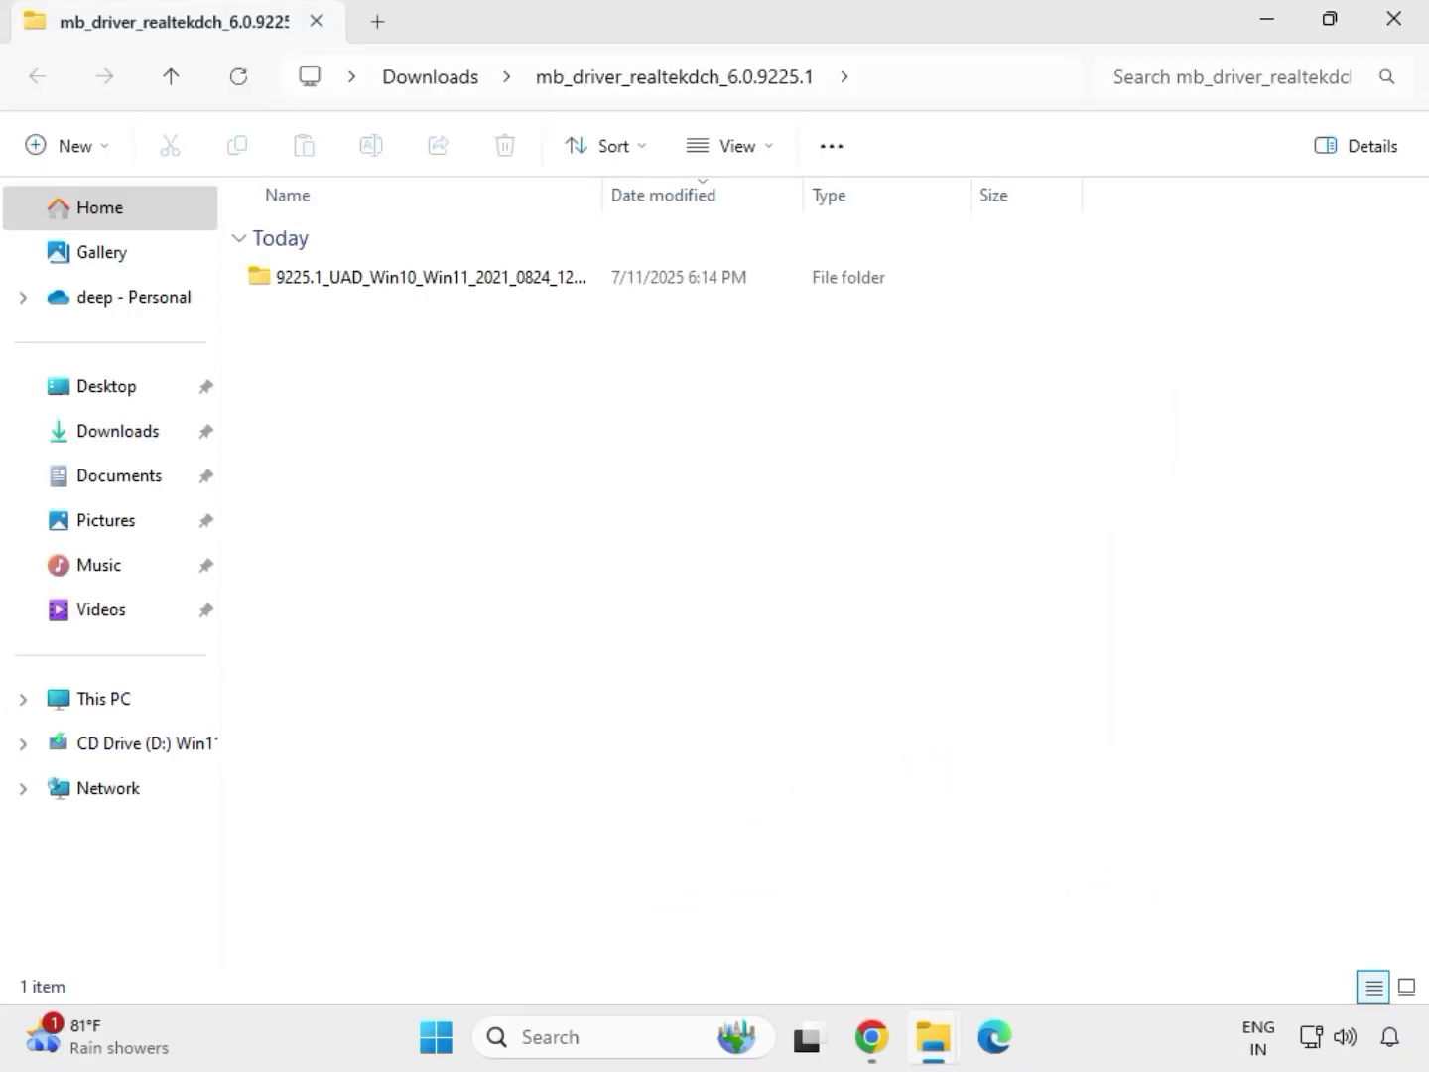
click(1394, 36)
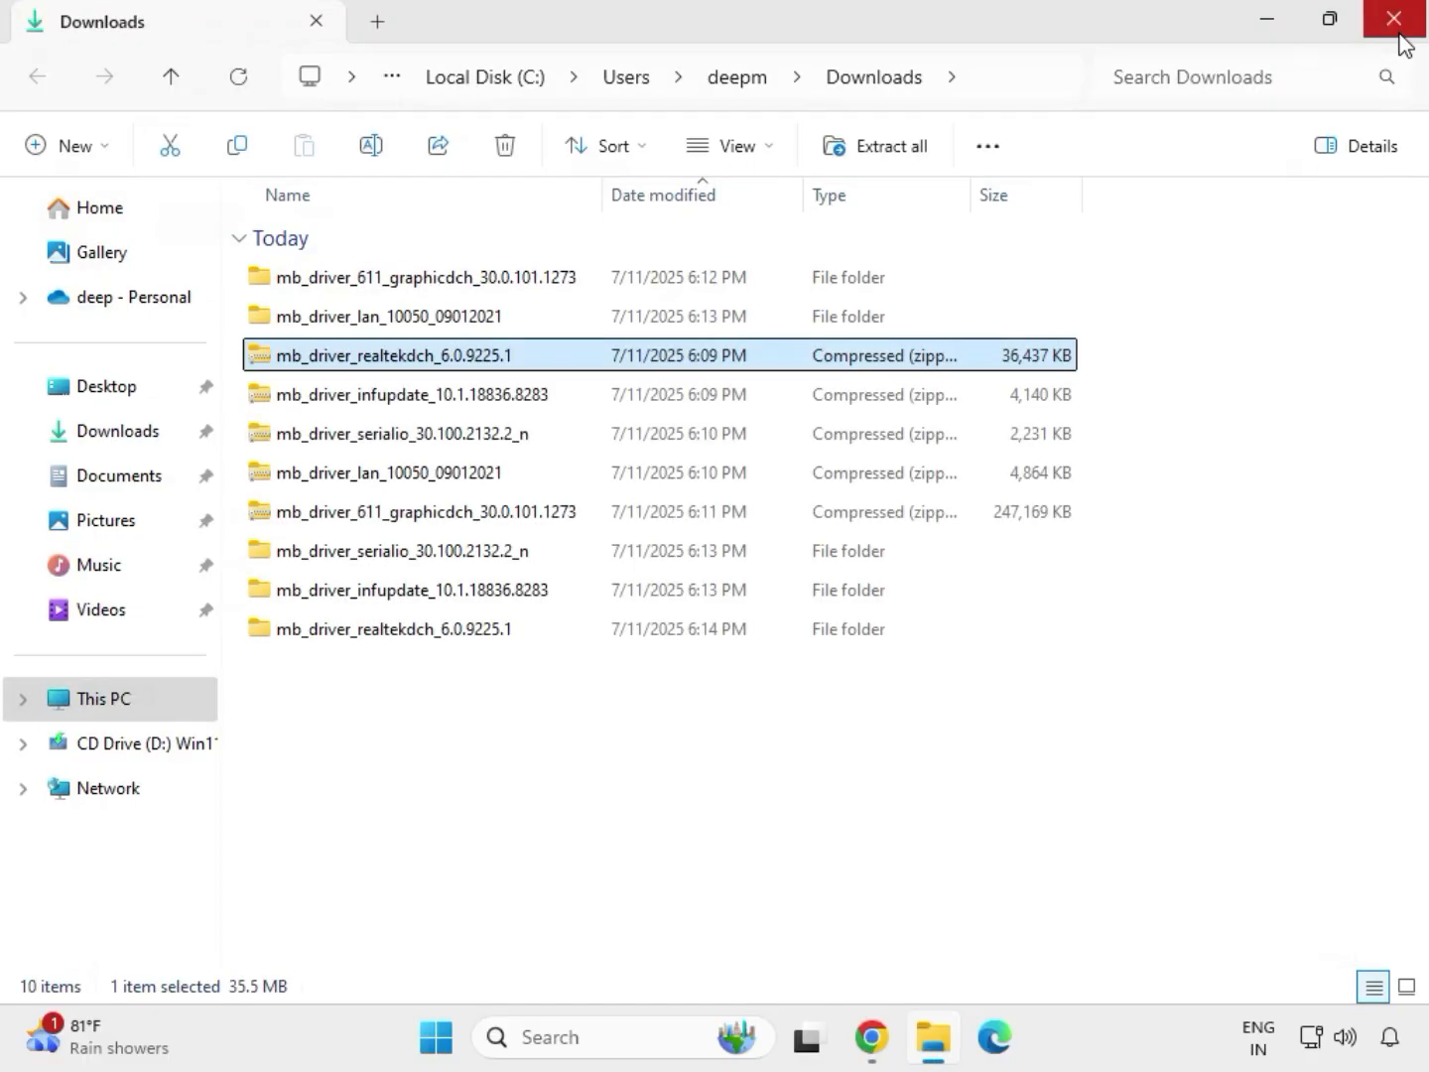
Refresh the Downloads folder listing and select the extracted driver folders.
click(674, 790)
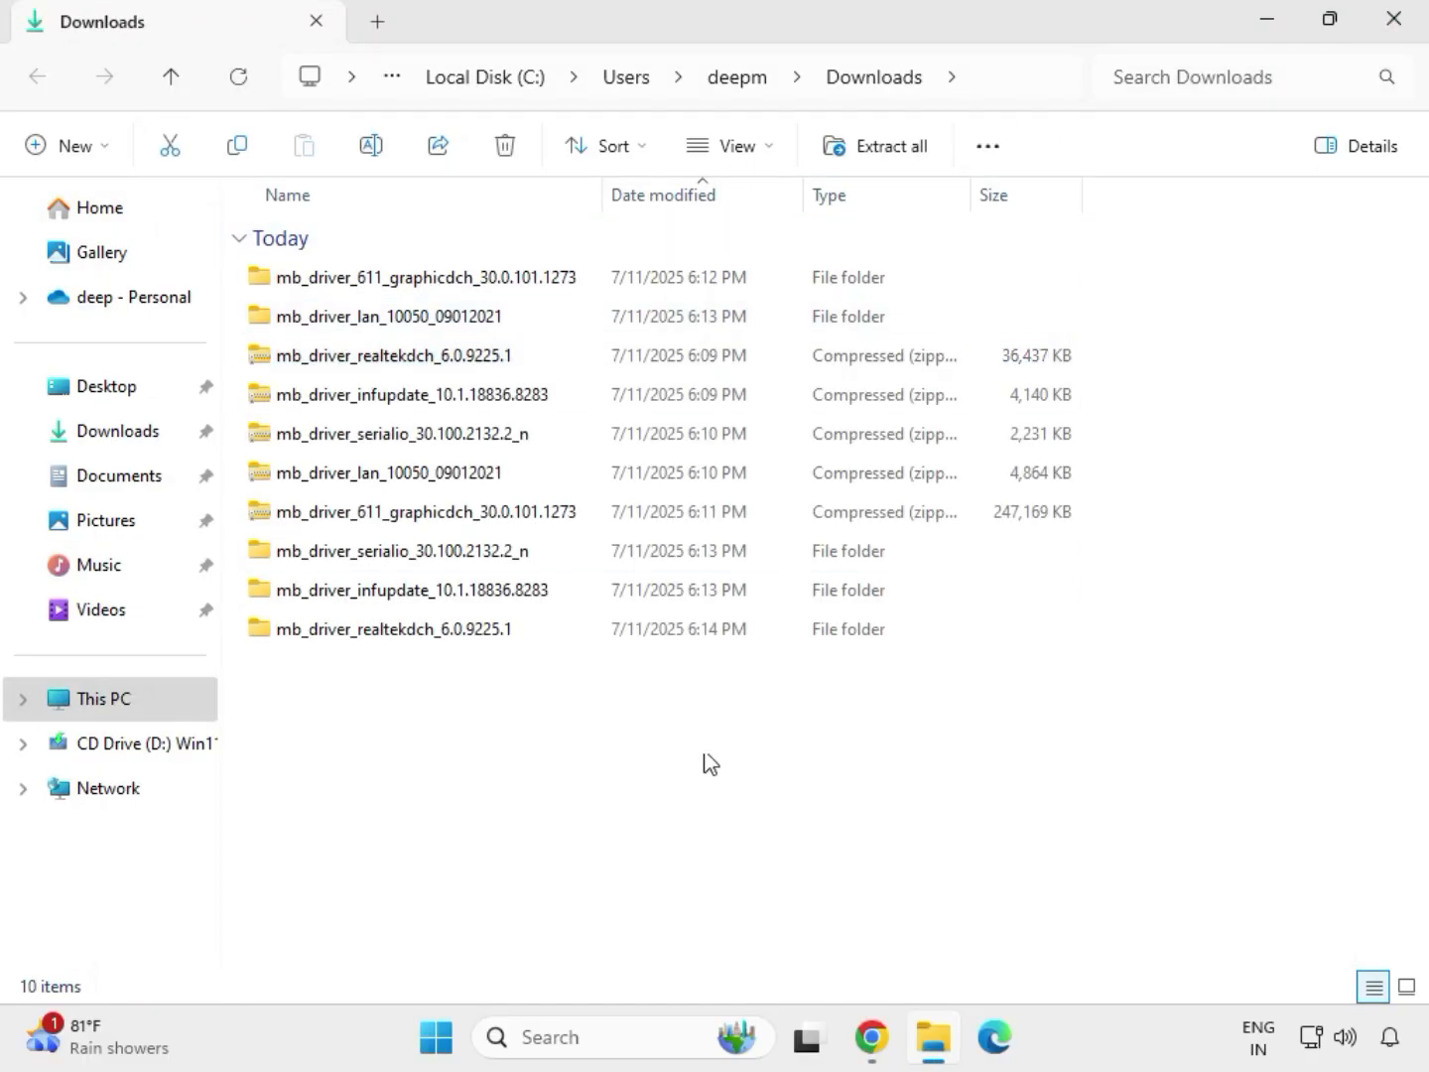
right_click(634, 733)
right_click(599, 735)
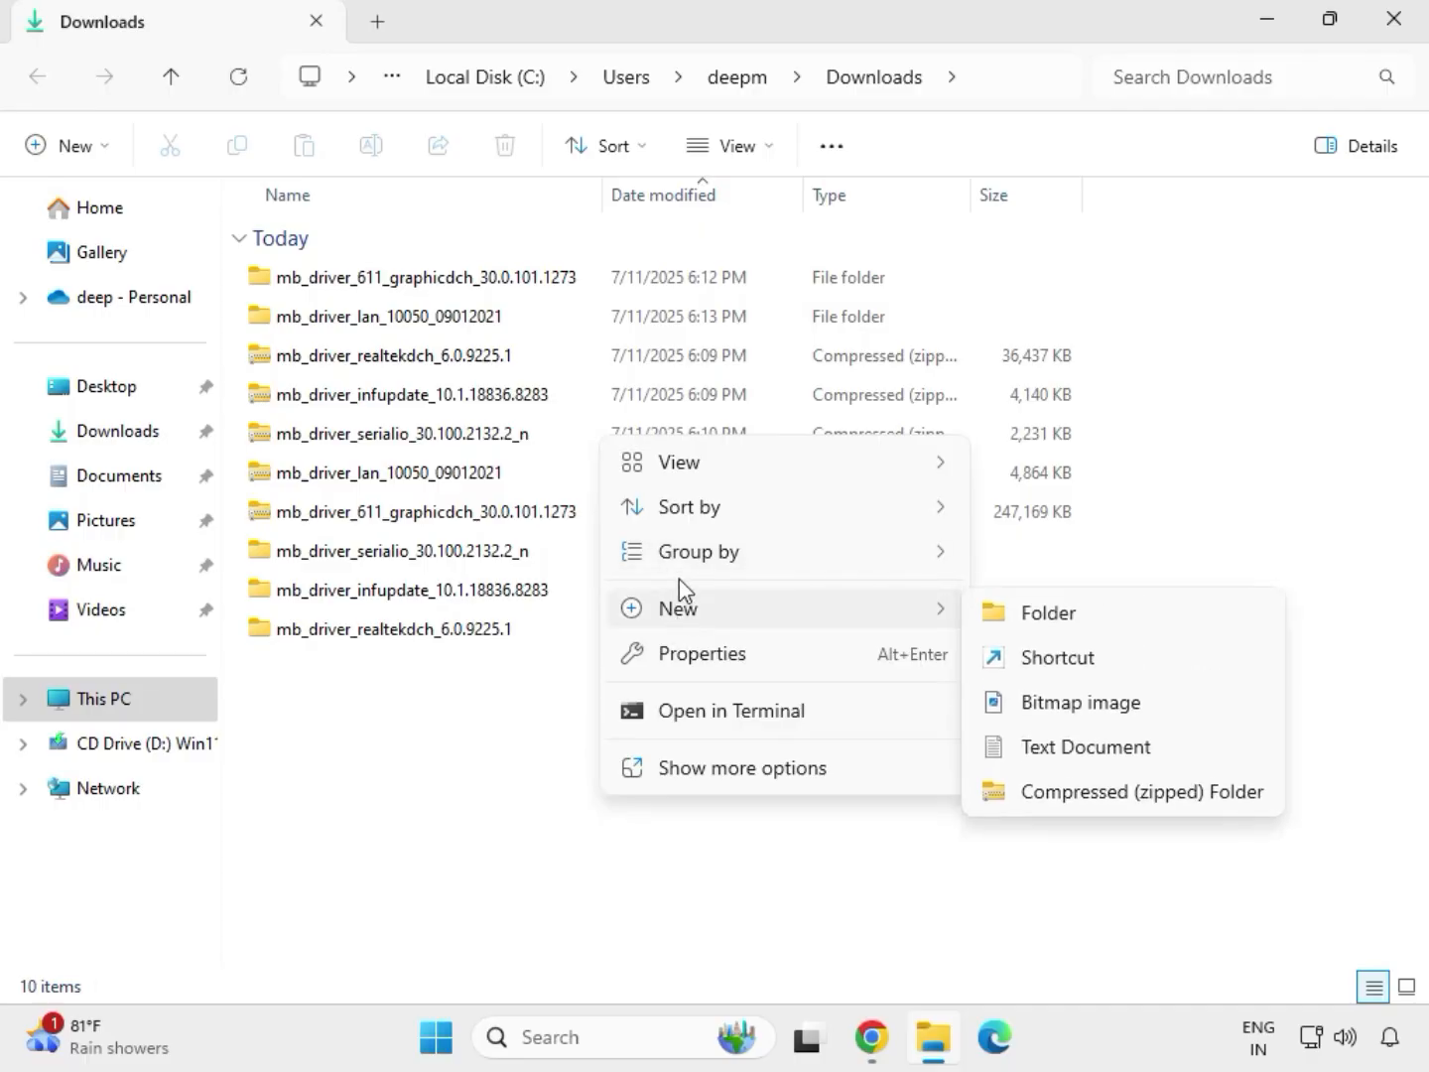
key(Escape)
right_click(565, 708)
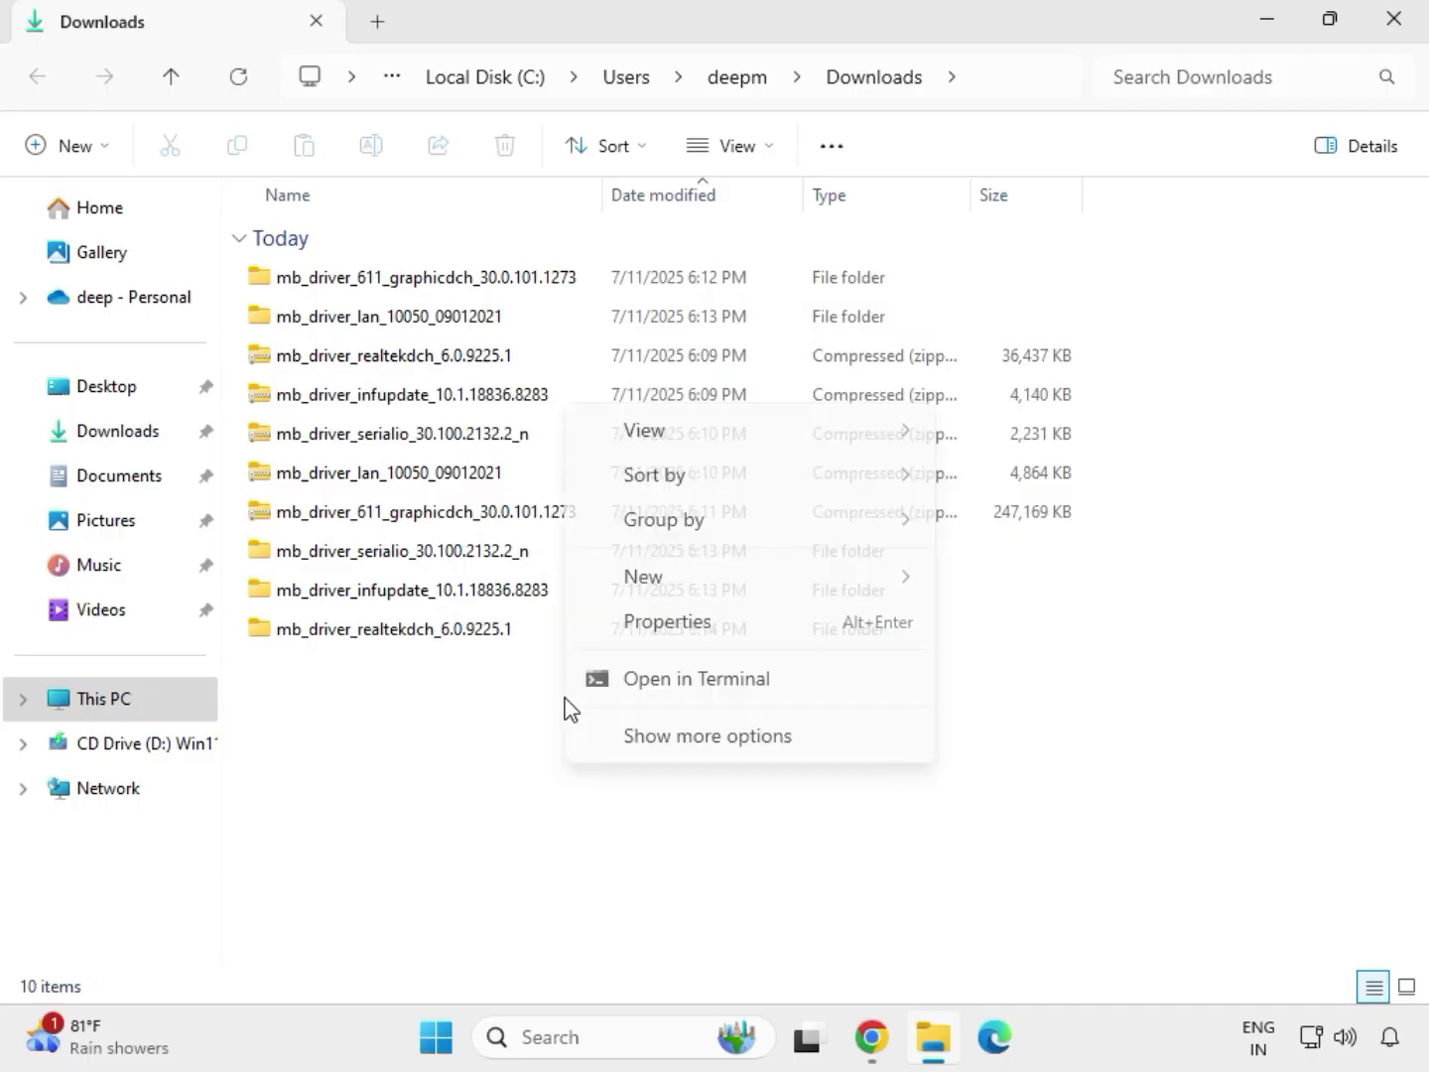
click(648, 719)
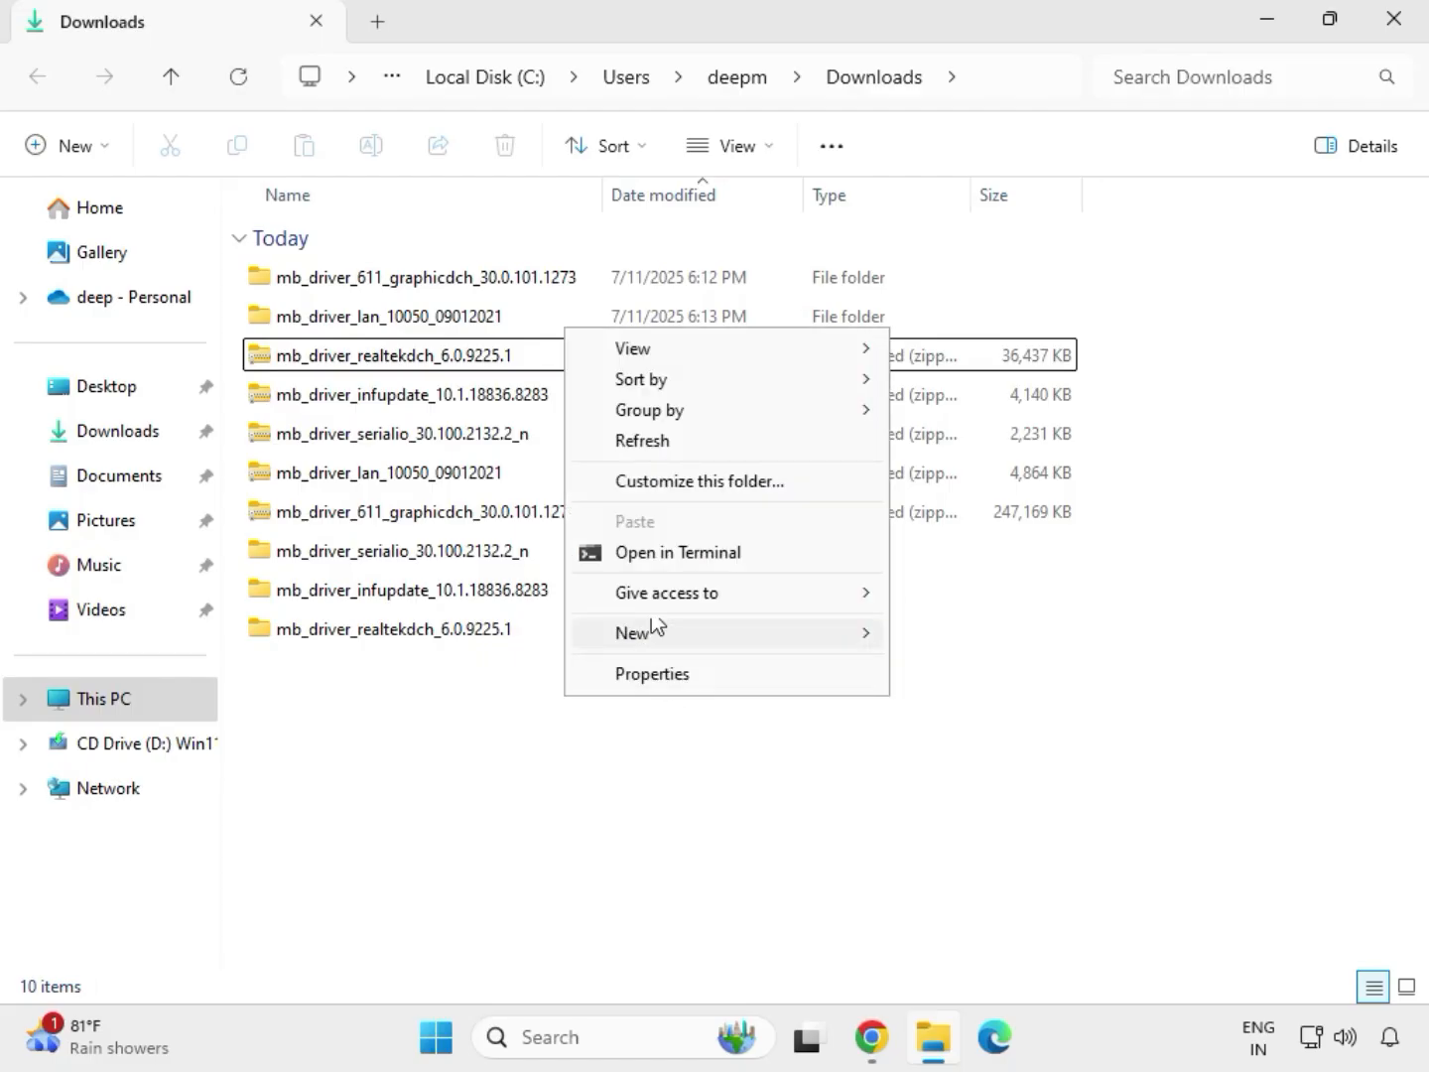
click(655, 440)
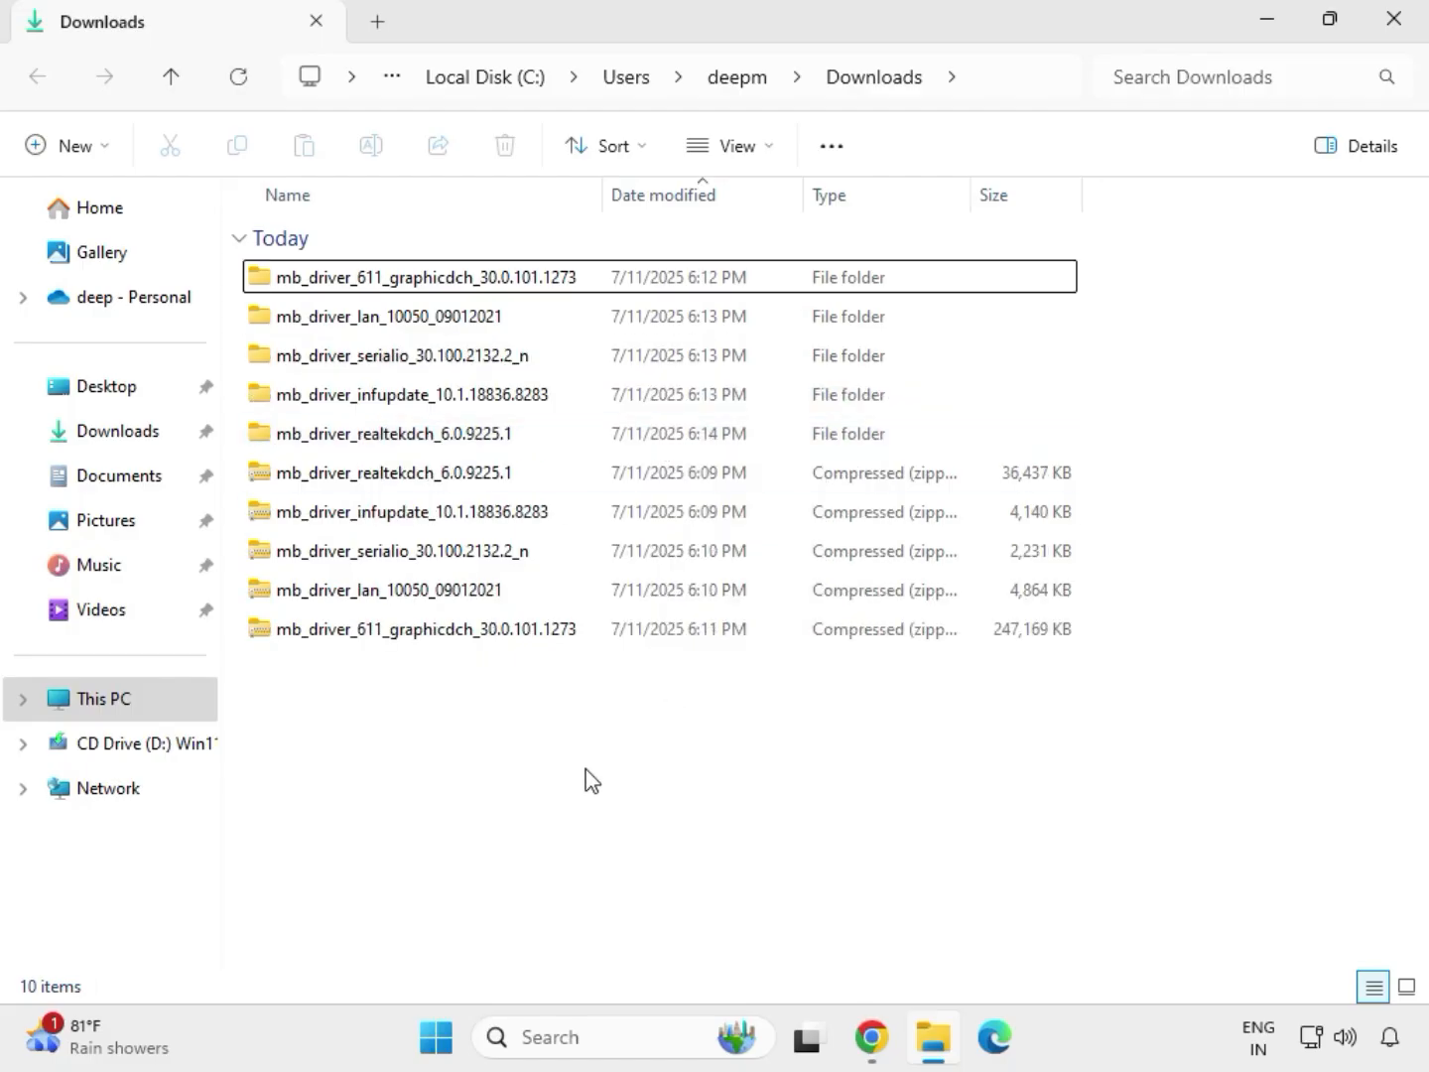
drag(1096, 448, 712, 299)
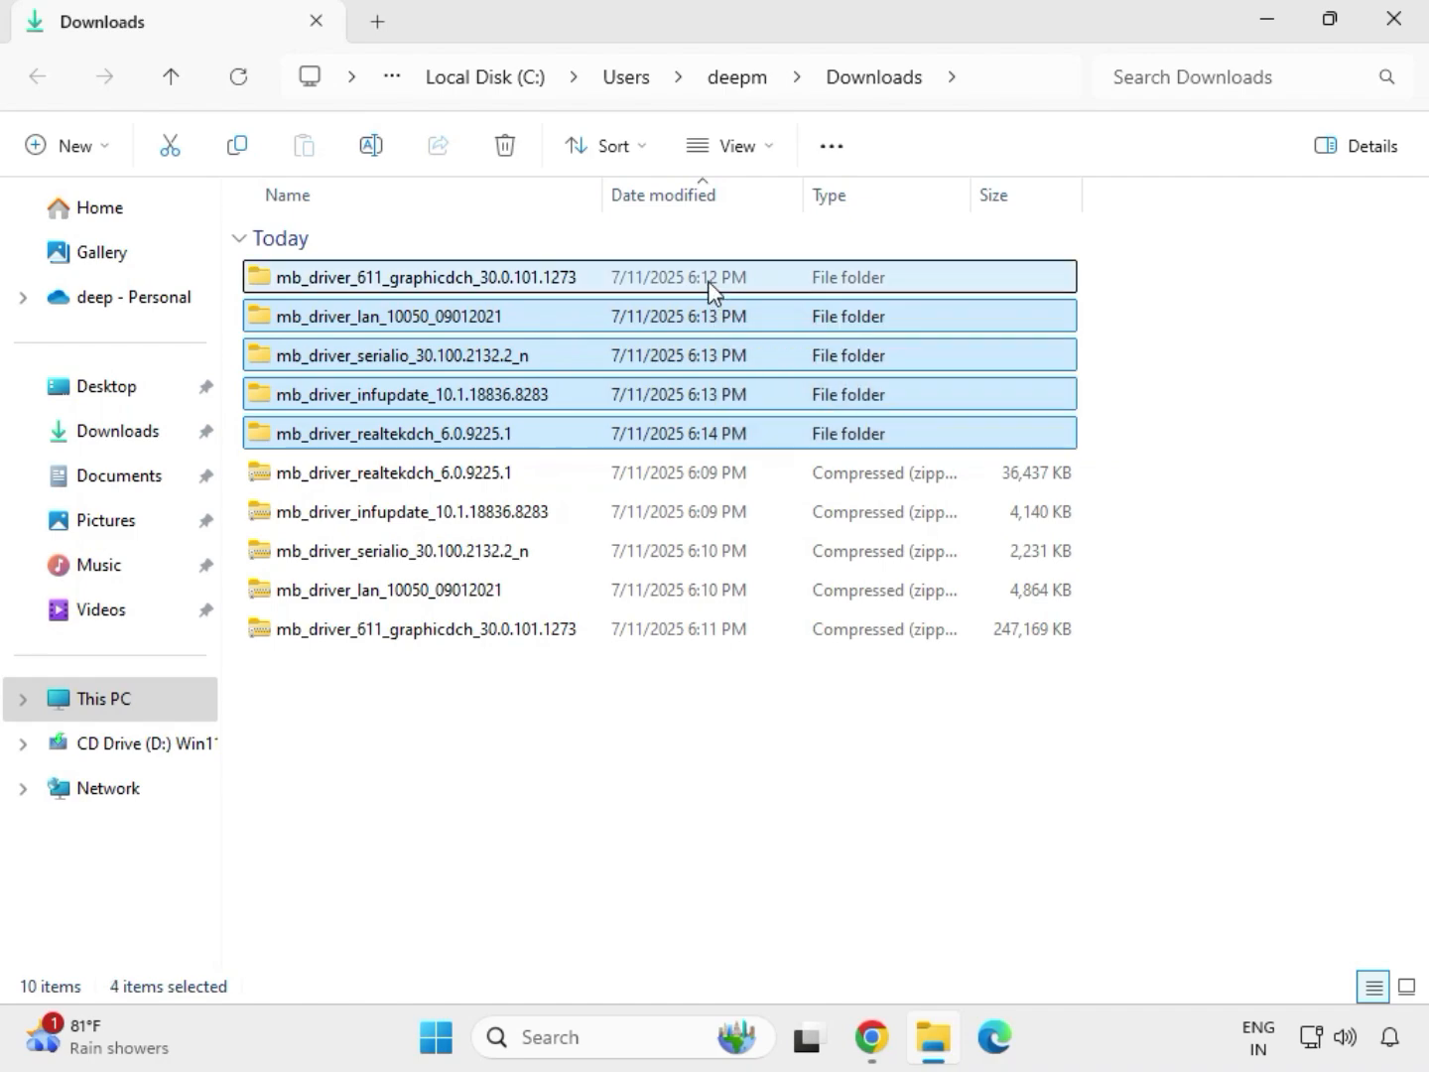
Run the mb_driver_611_graphicdch_30.0.101.1273 application from its extracted folder as administrator, allow it to make changes, and close the folder window.
click(417, 281)
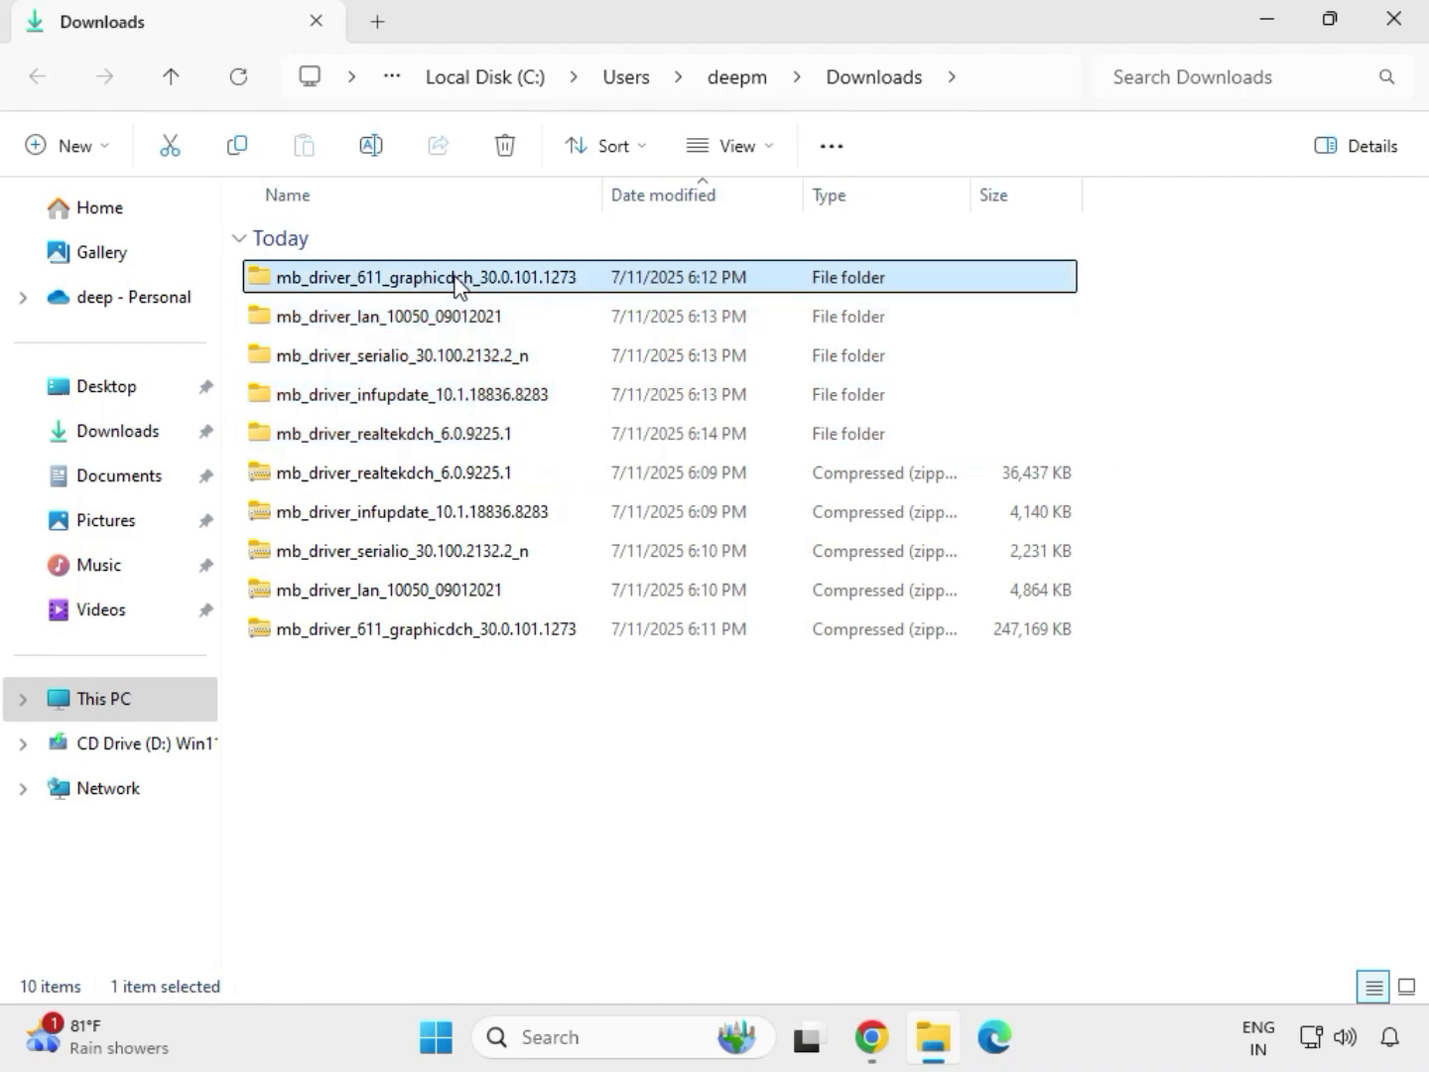
double_click(455, 282)
click(397, 286)
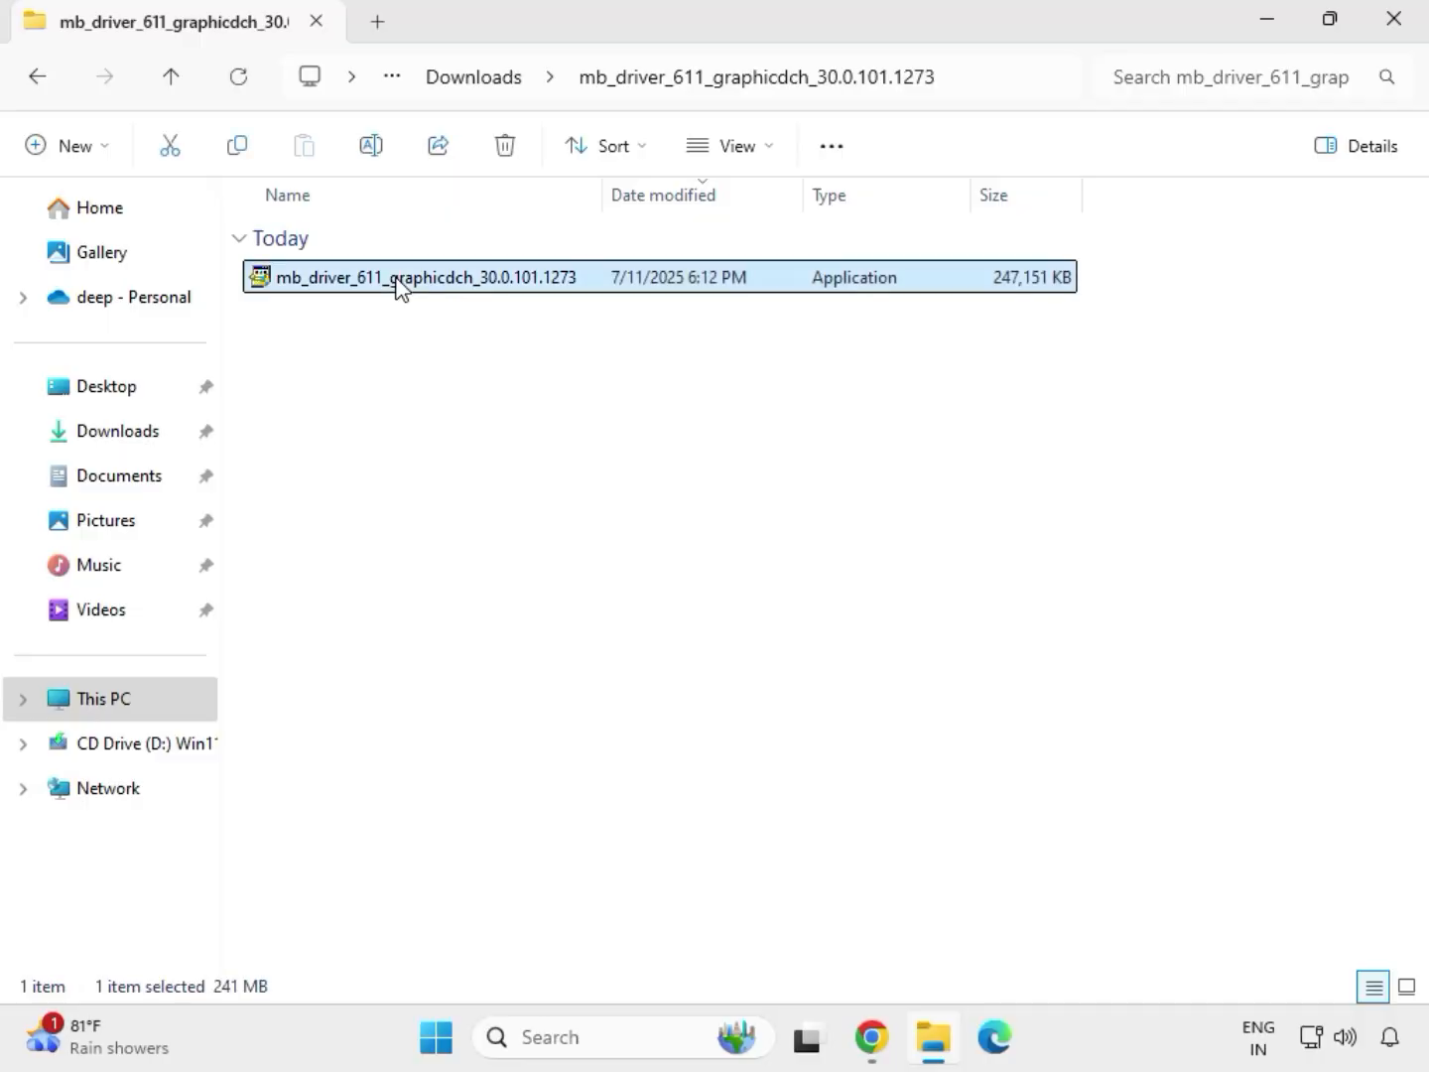
right_click(397, 291)
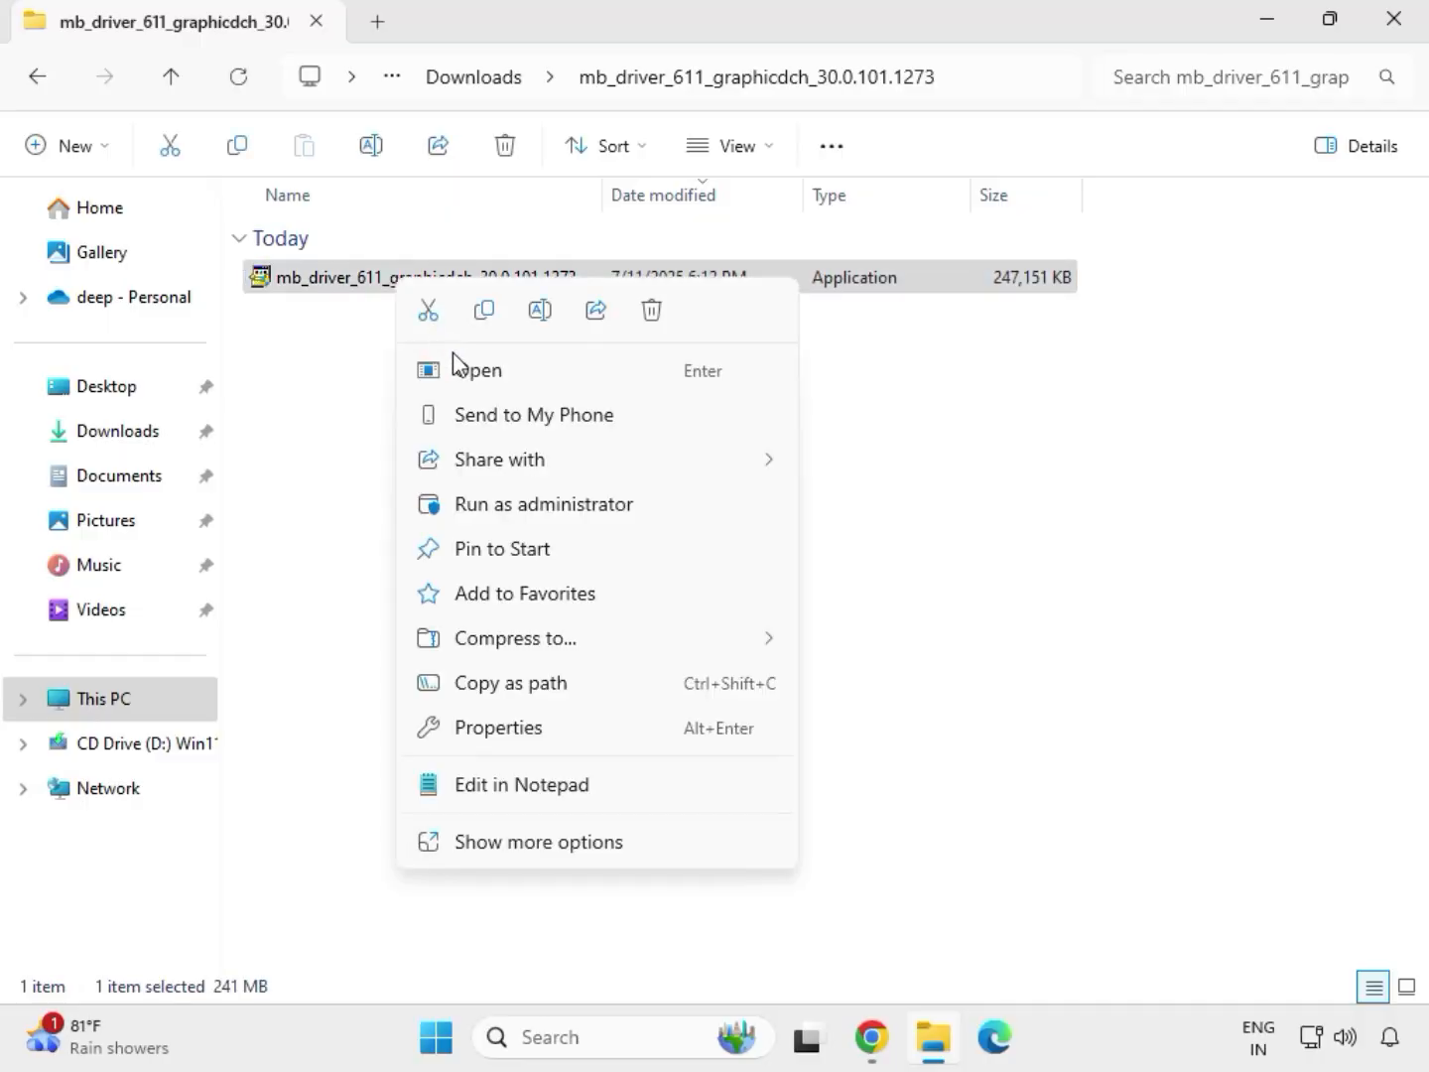
click(524, 511)
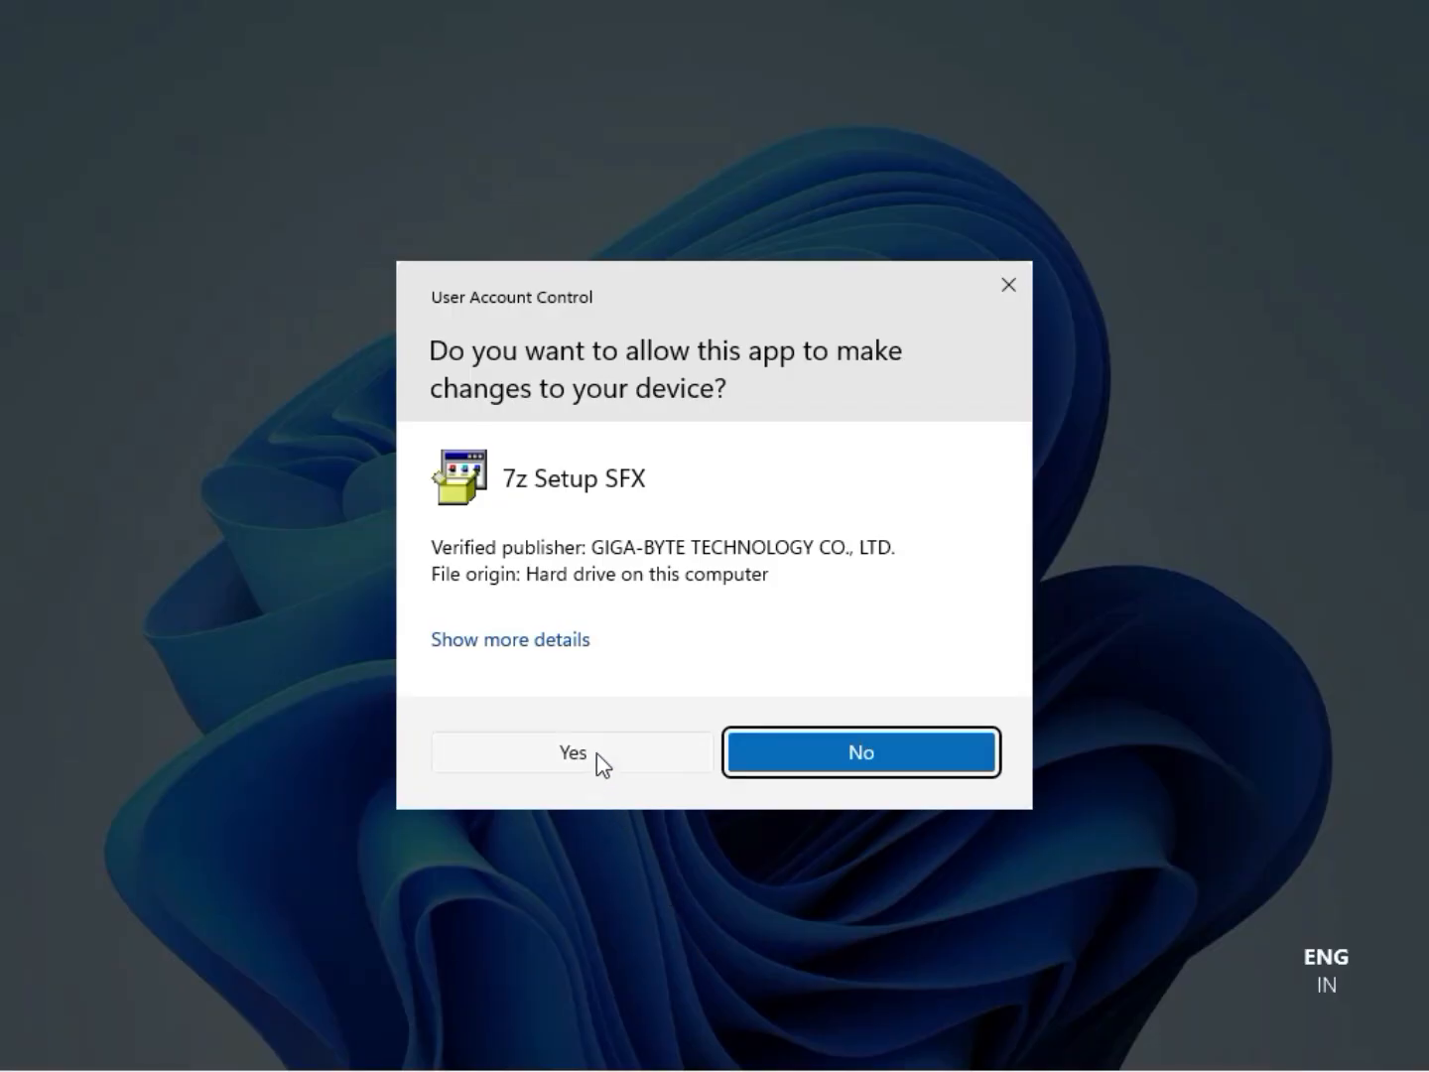
click(597, 753)
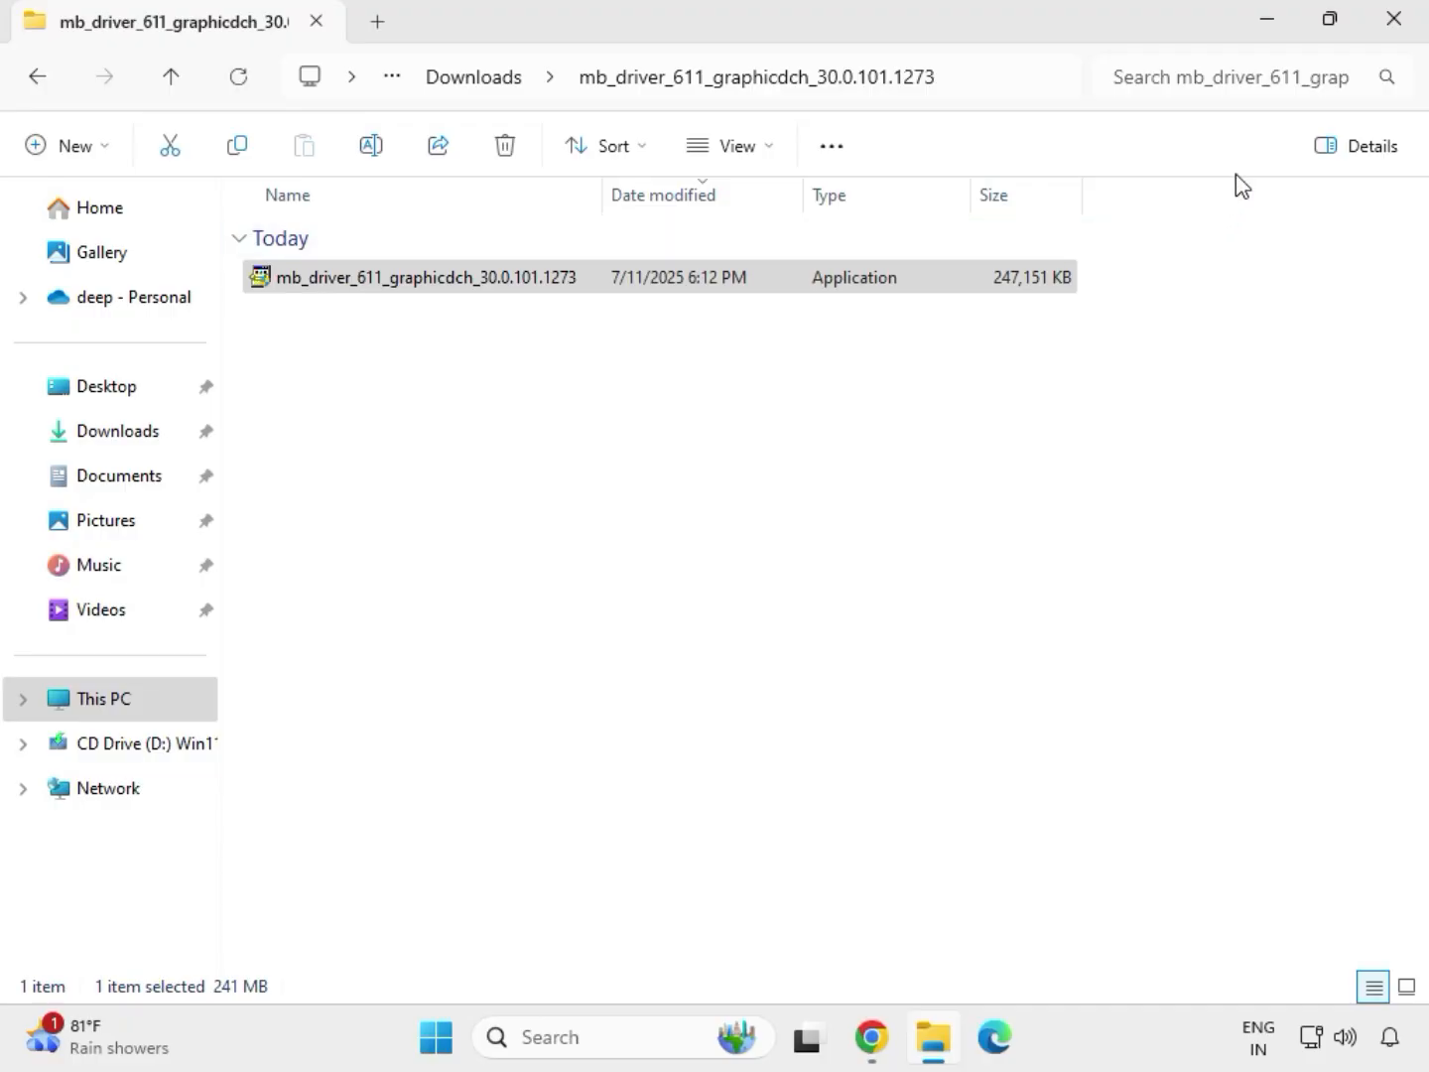
click(1410, 34)
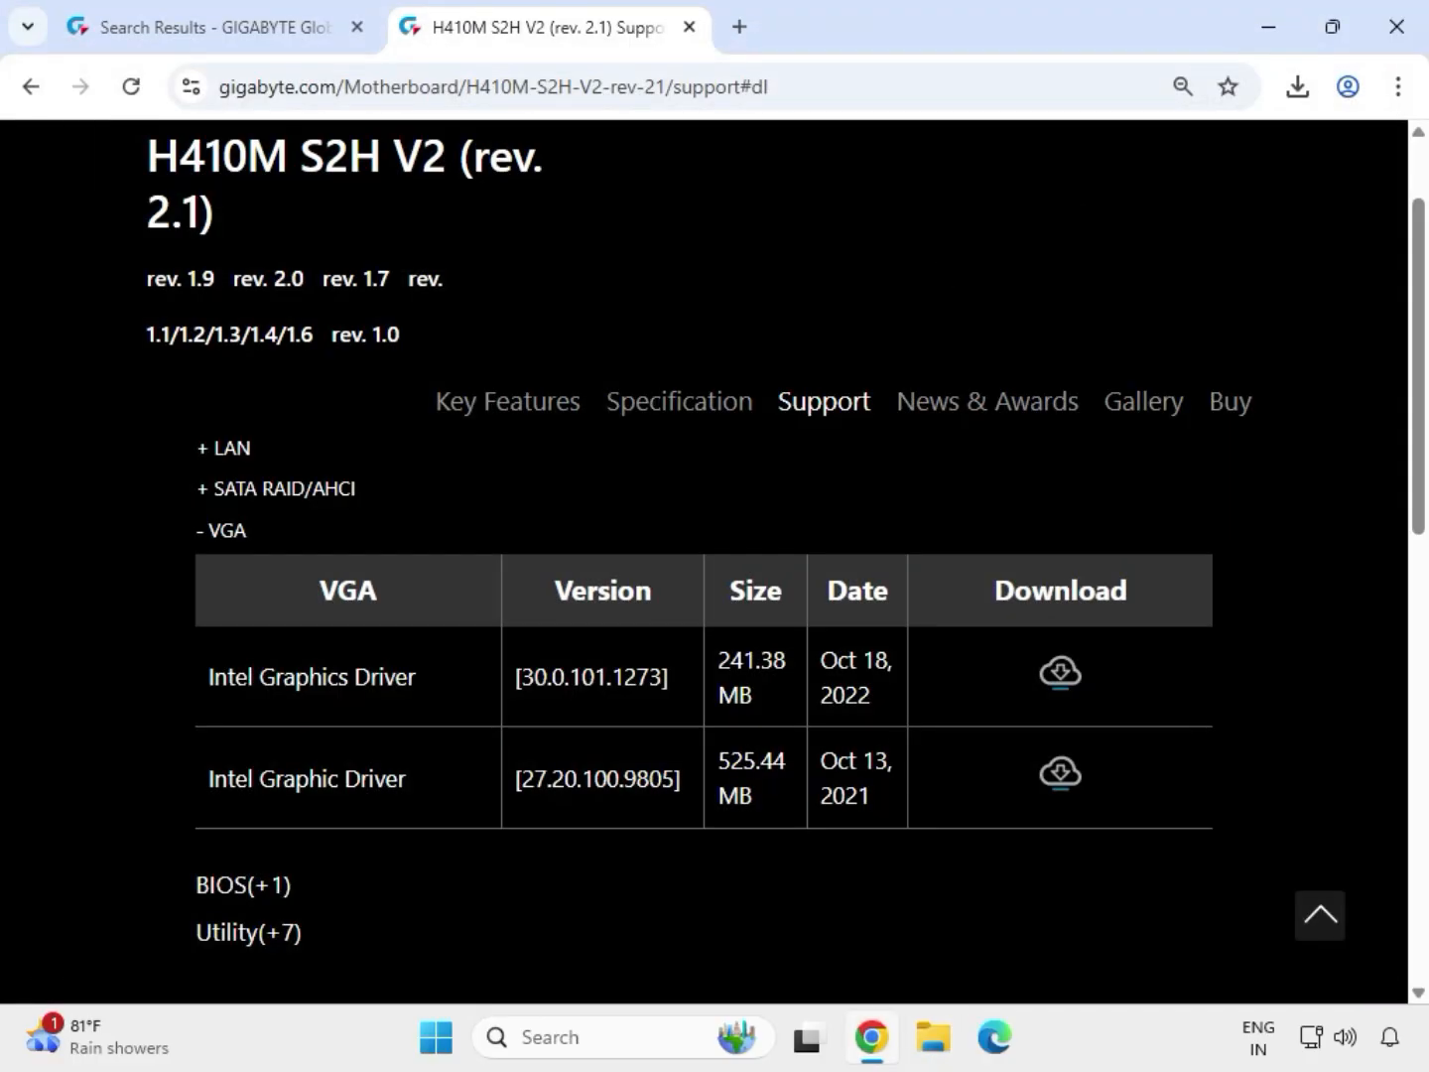
Switch to File Explorer, open the Downloads folder, and select the extracted mb_driver_611_graphicdch_30.0.101.1273 folder.
click(937, 1057)
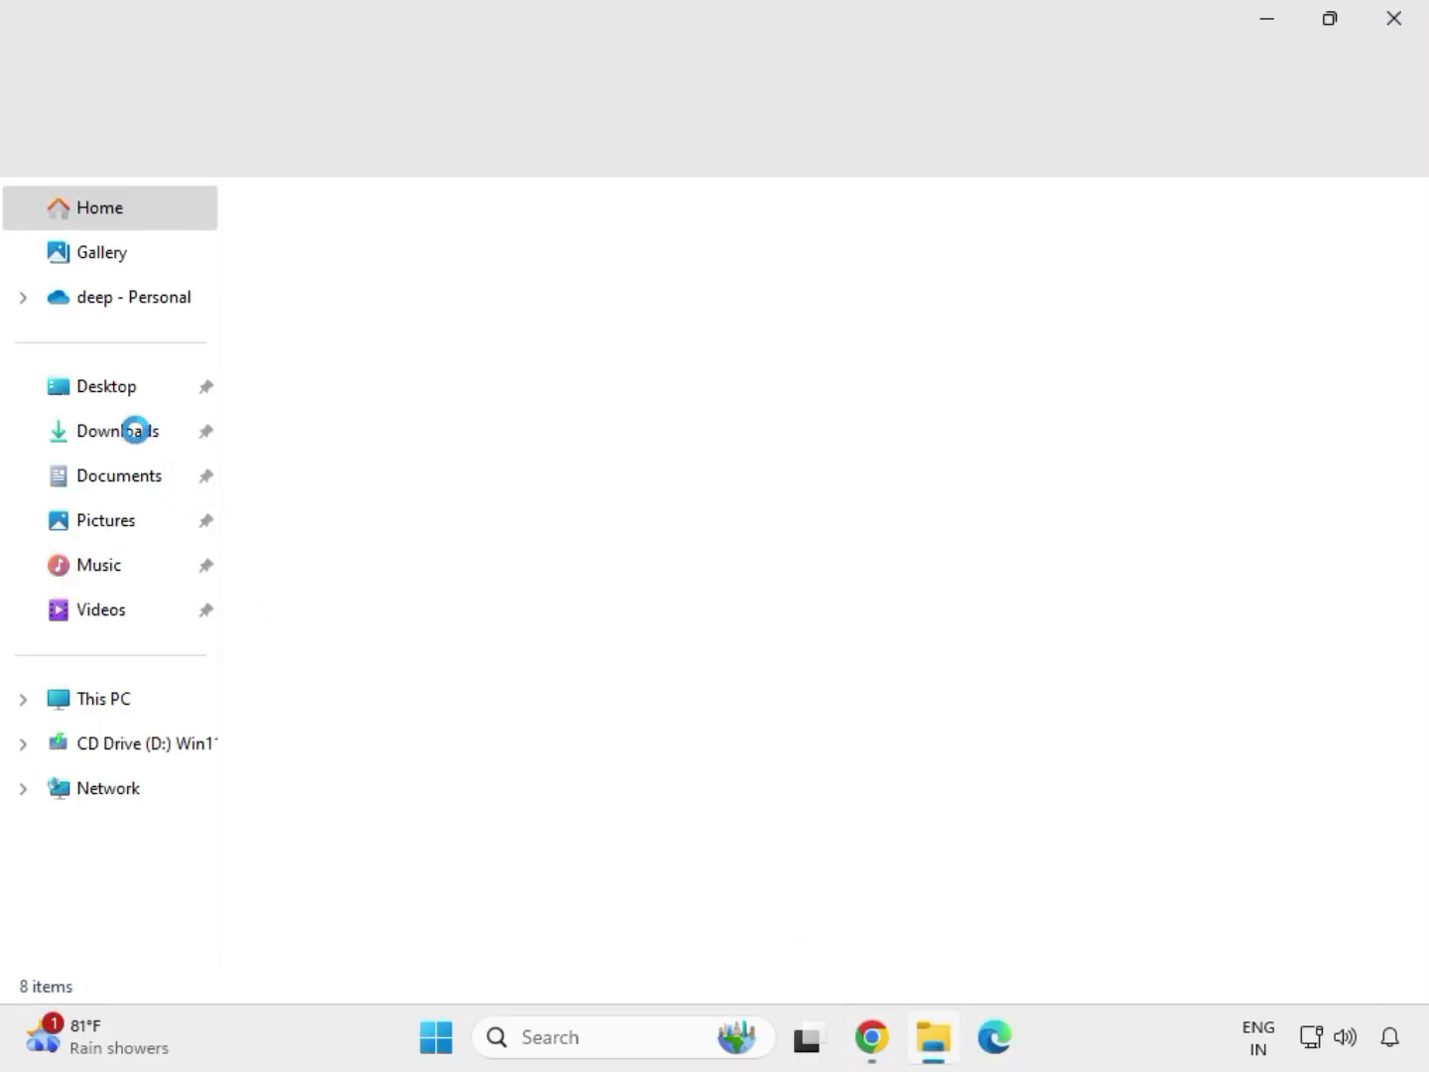
click(134, 436)
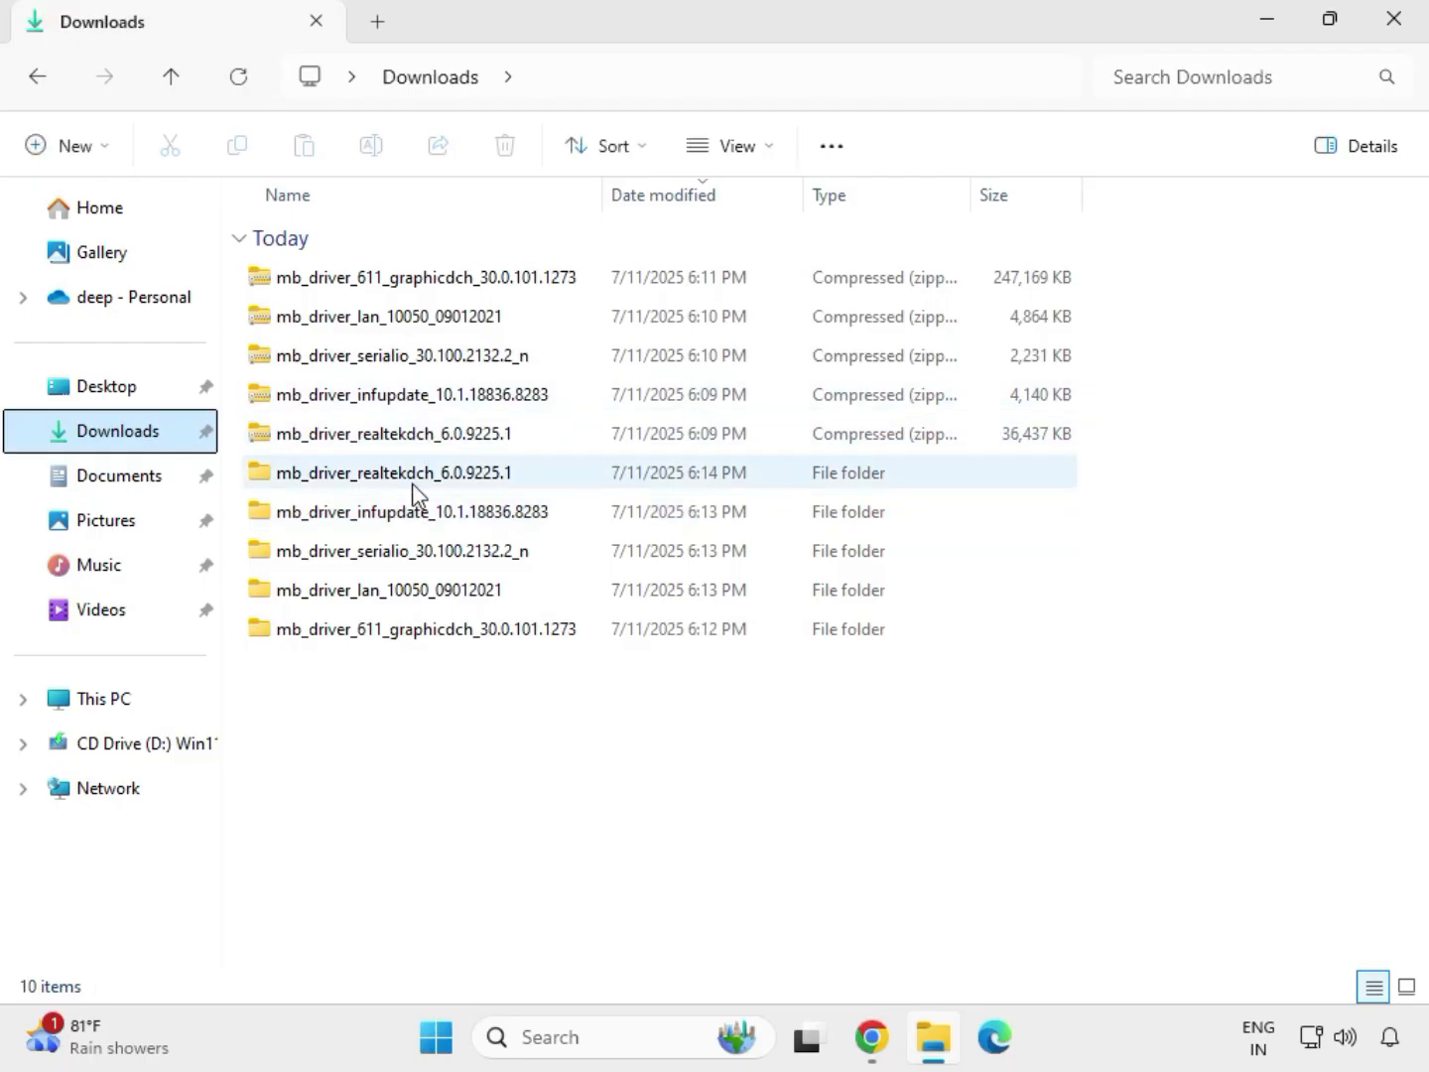
click(407, 486)
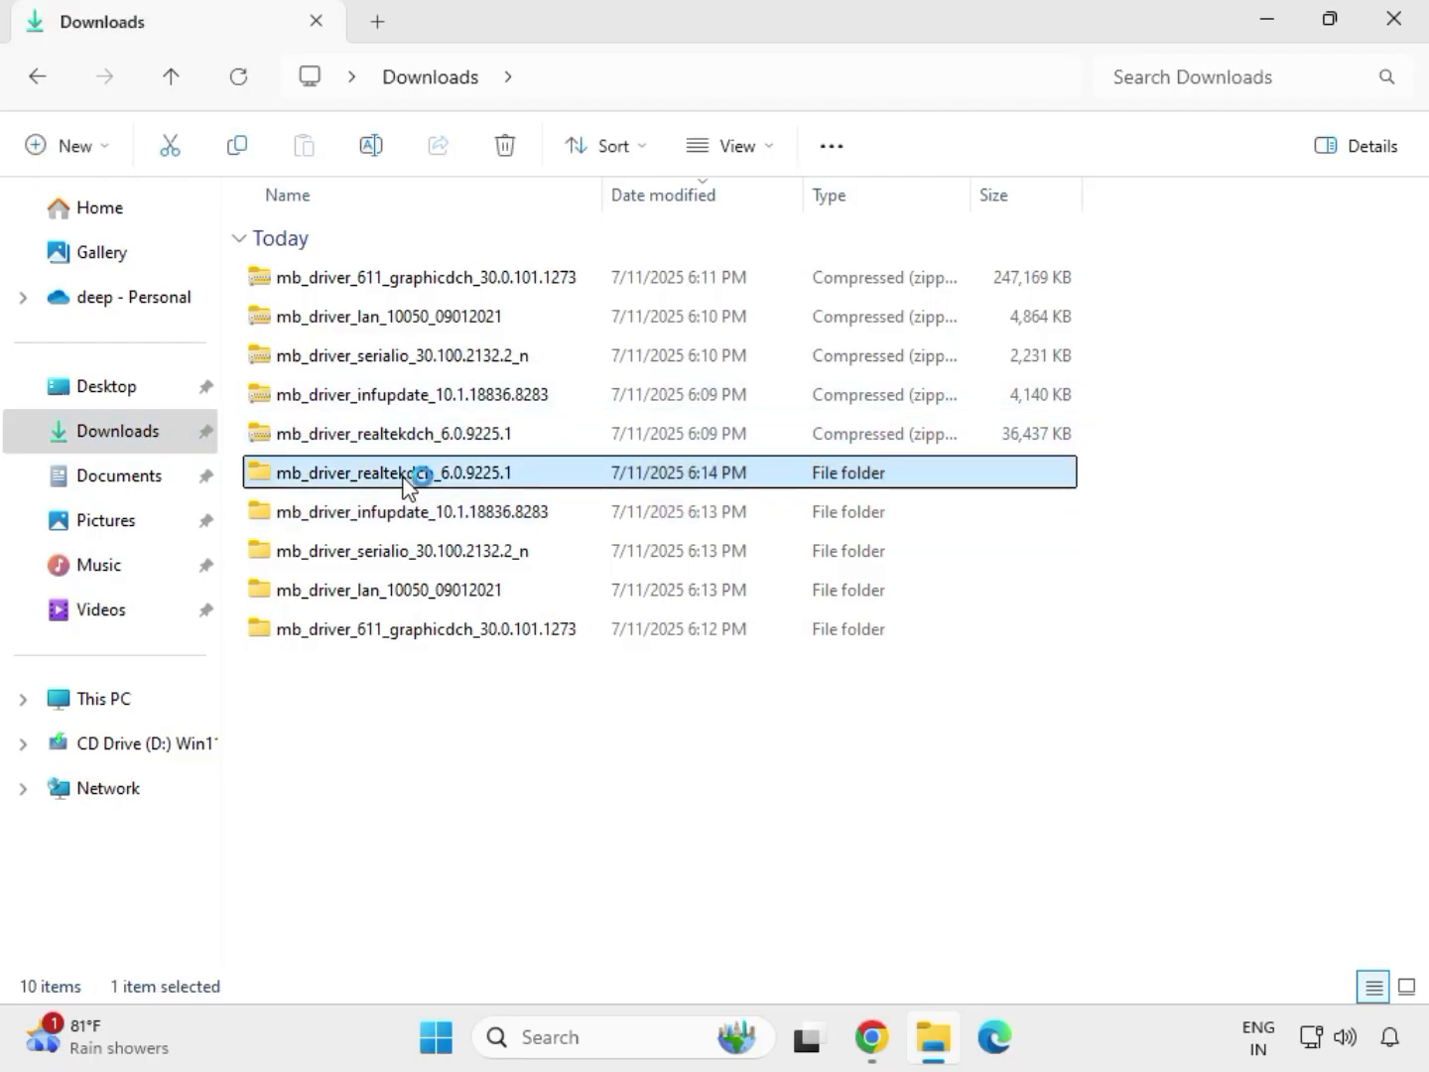
click(463, 636)
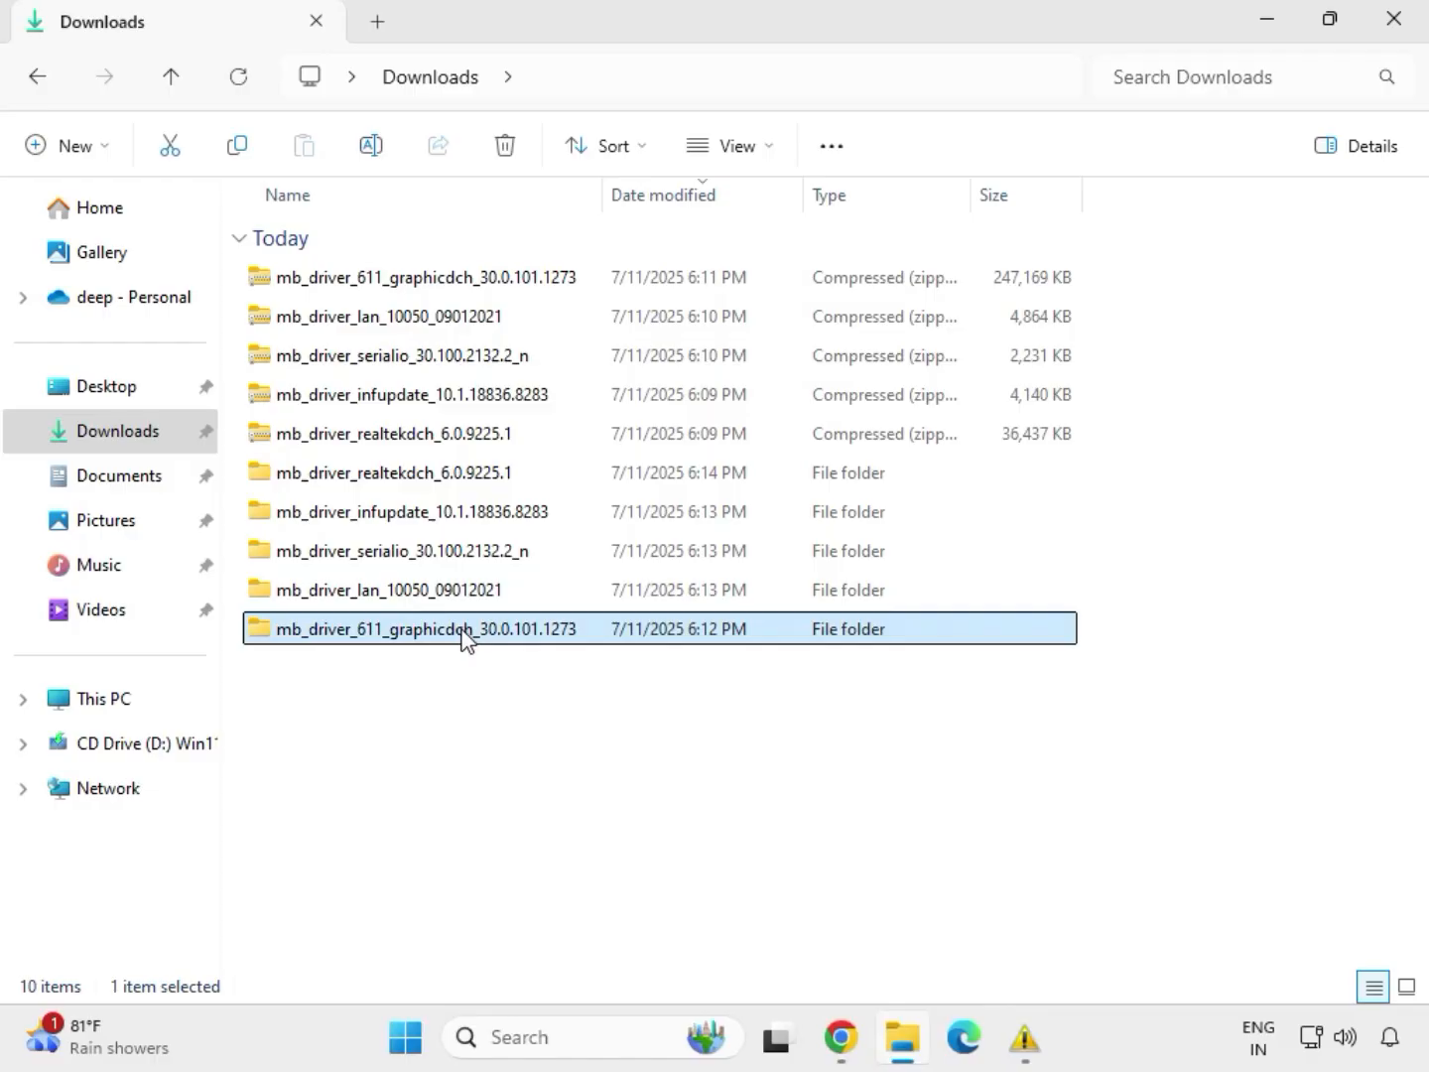
Run the Install_Win10_10050_09012021 application from the extracted mb_driver_lan_10050_09012021 folder and allow it to make changes.
click(442, 590)
mouse_move(1023, 1037)
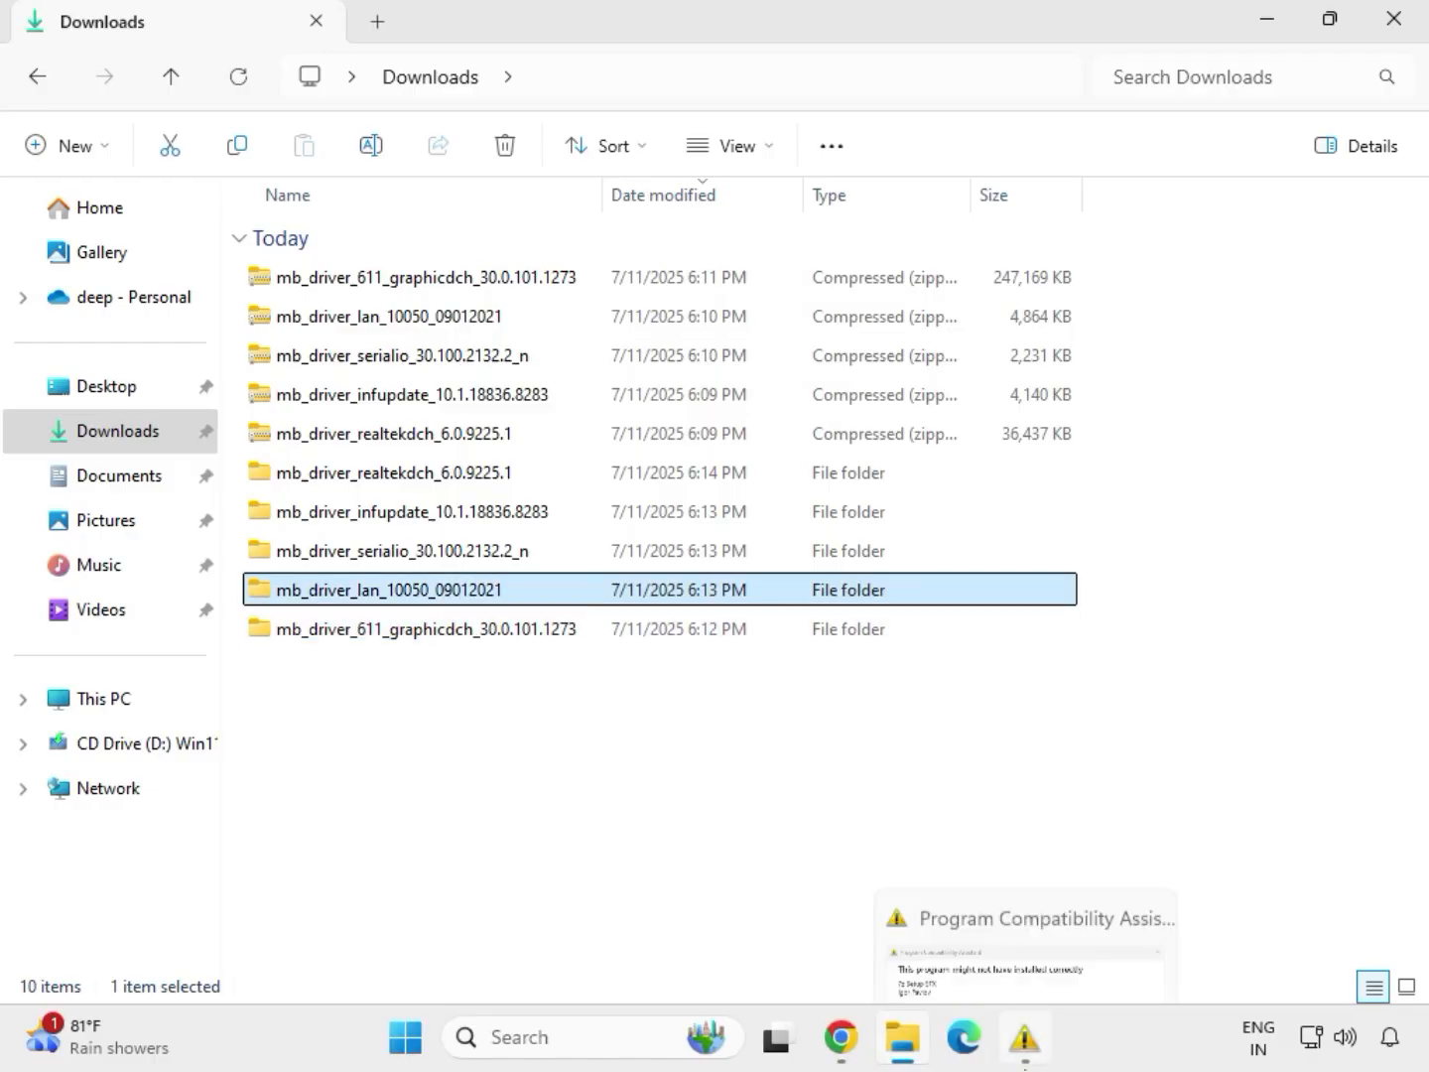
double_click(447, 593)
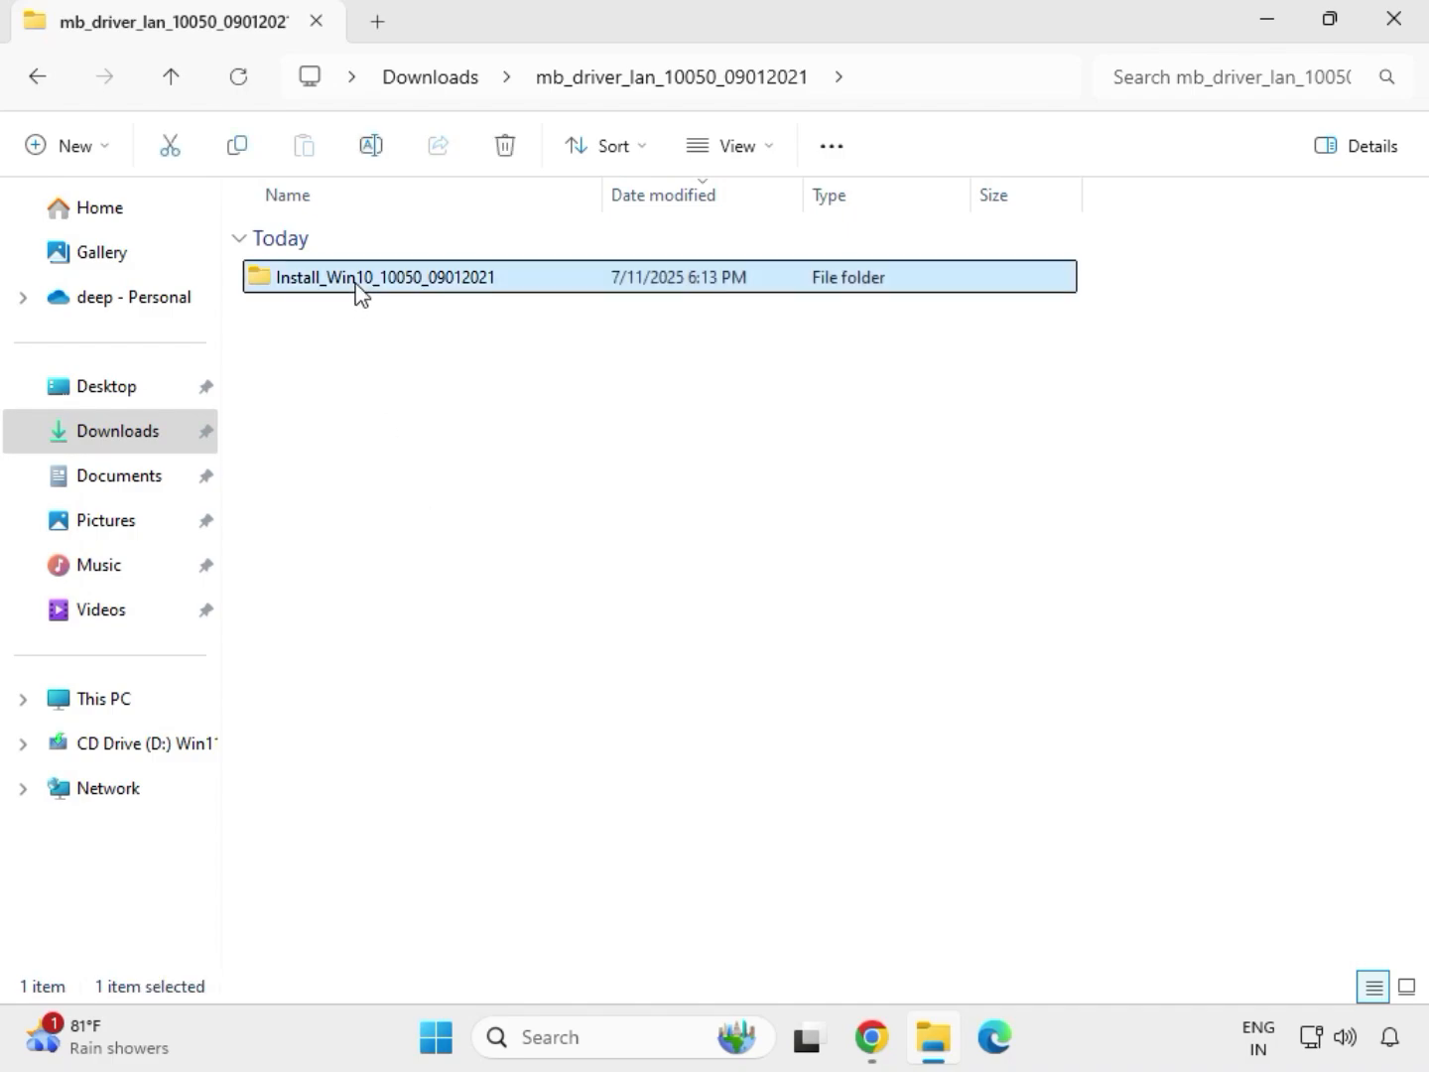
double_click(354, 295)
double_click(353, 289)
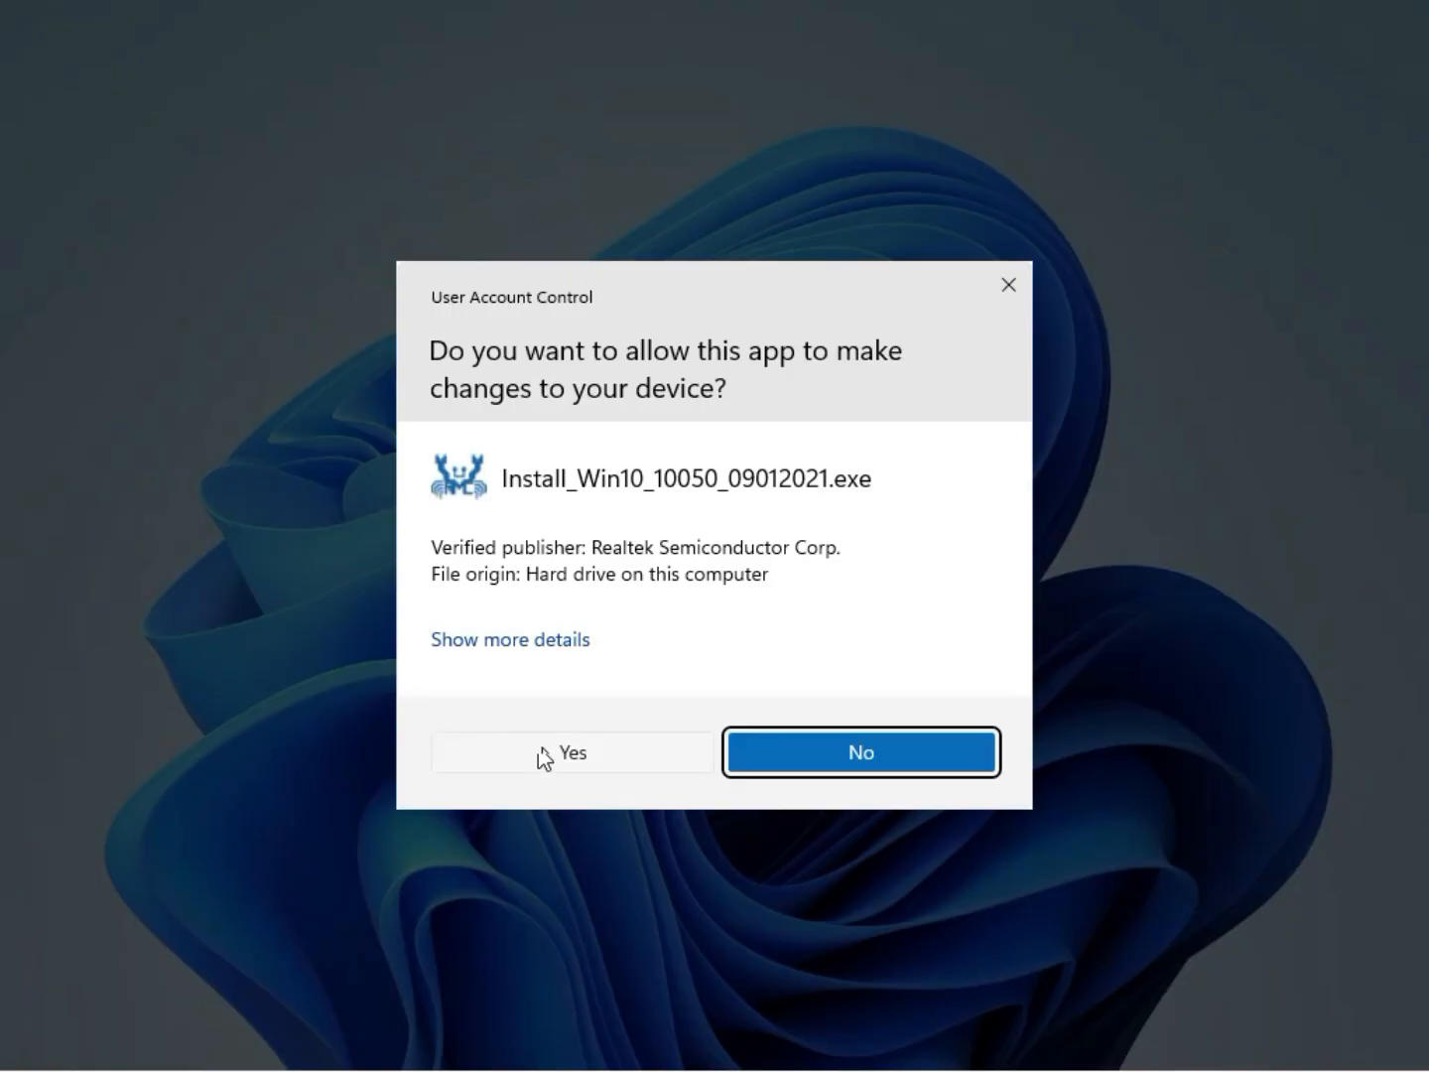
click(546, 757)
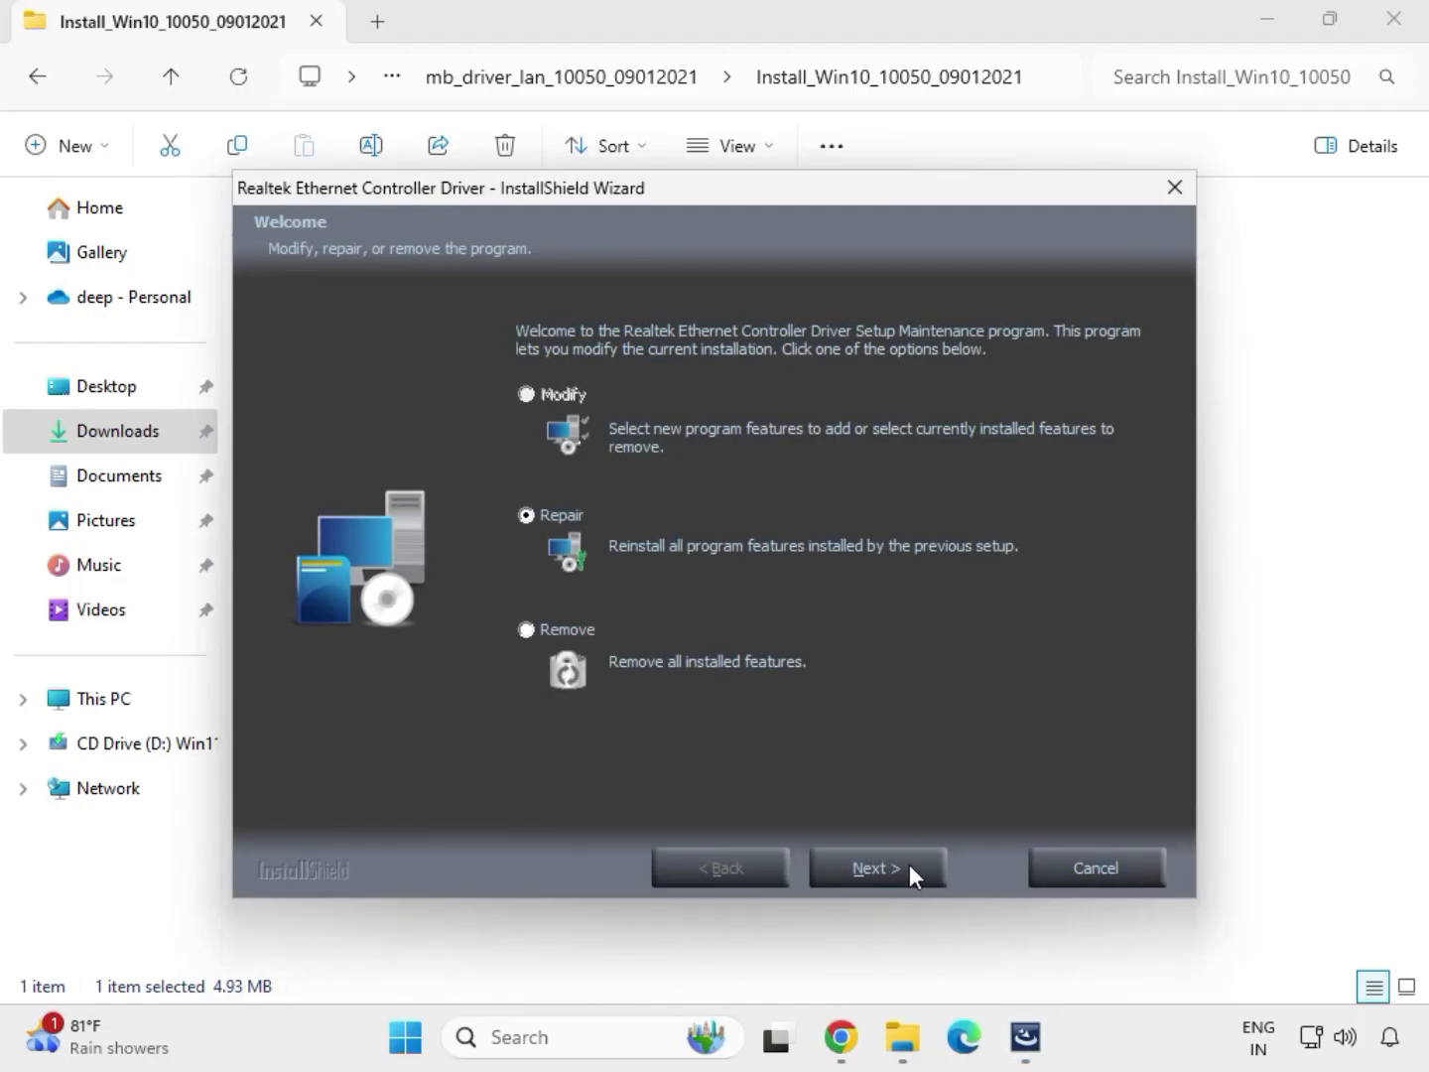
Run the Repair option for the Realtek Ethernet Controller Driver, finish the wizard, and return to the Downloads folder.
click(910, 868)
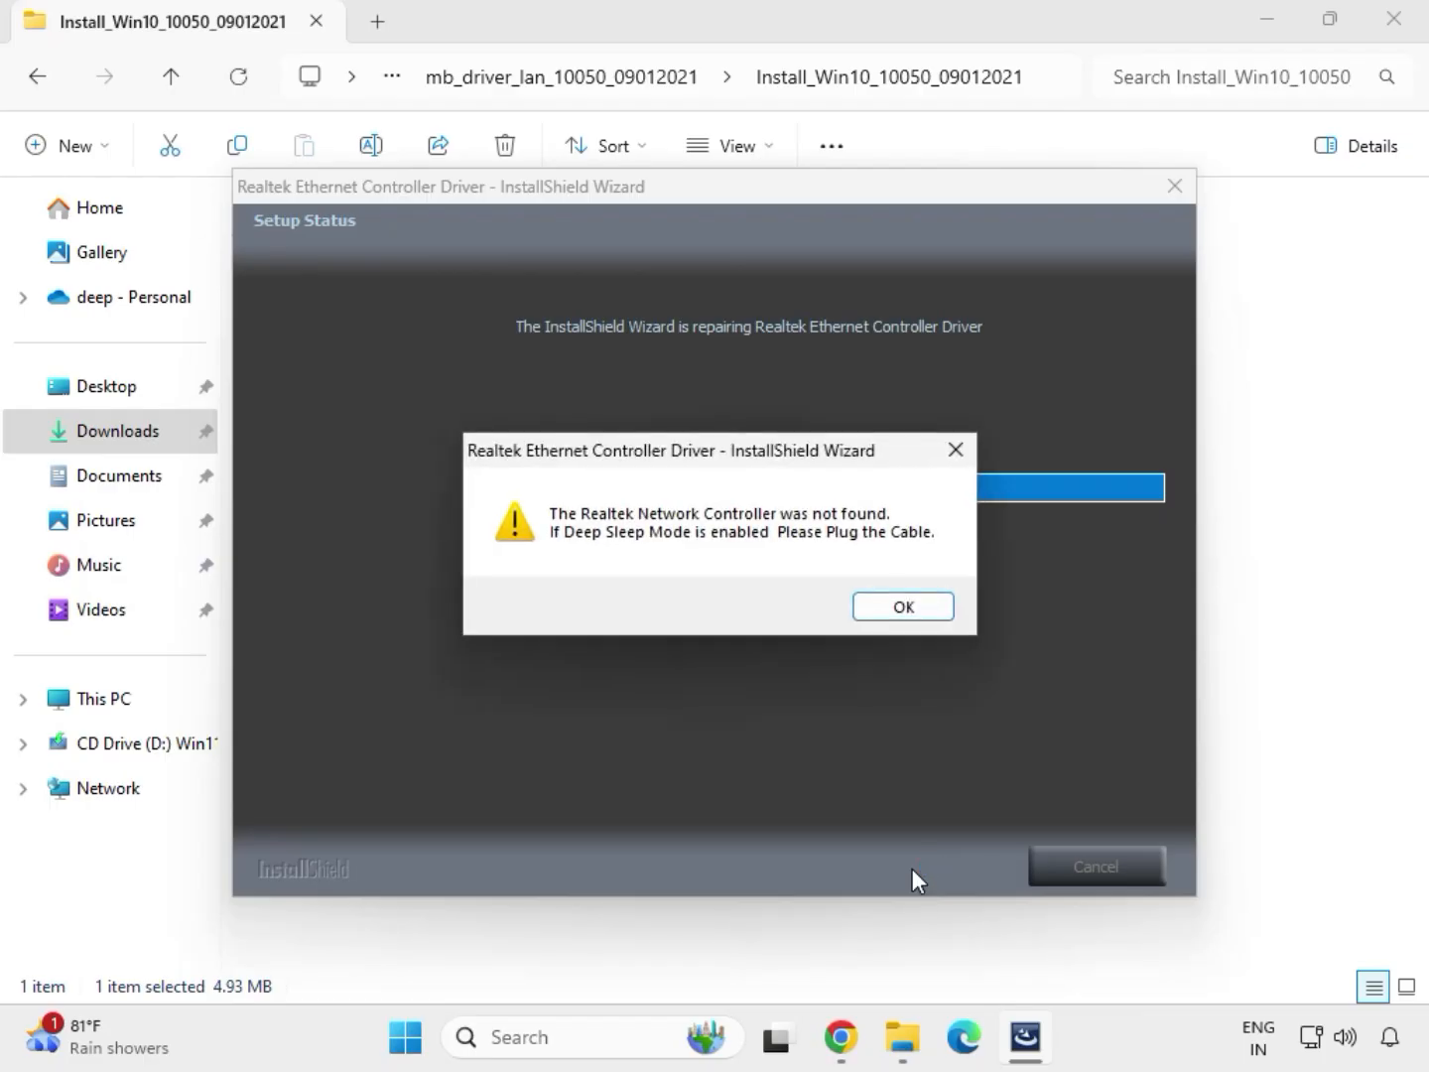
click(871, 602)
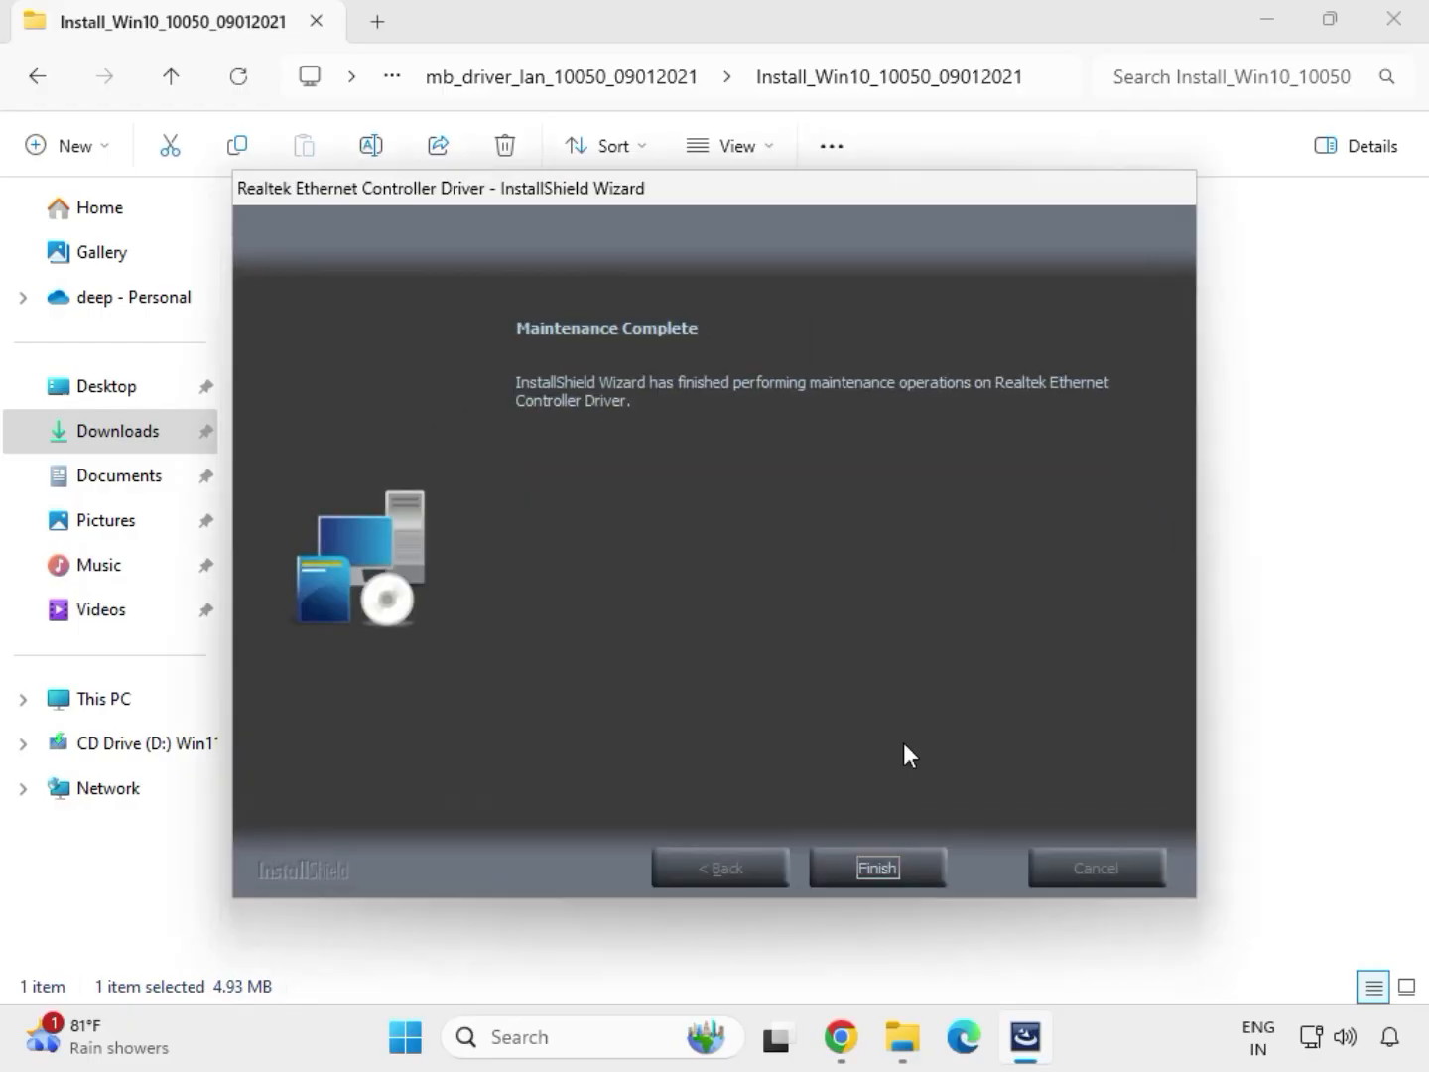
click(888, 857)
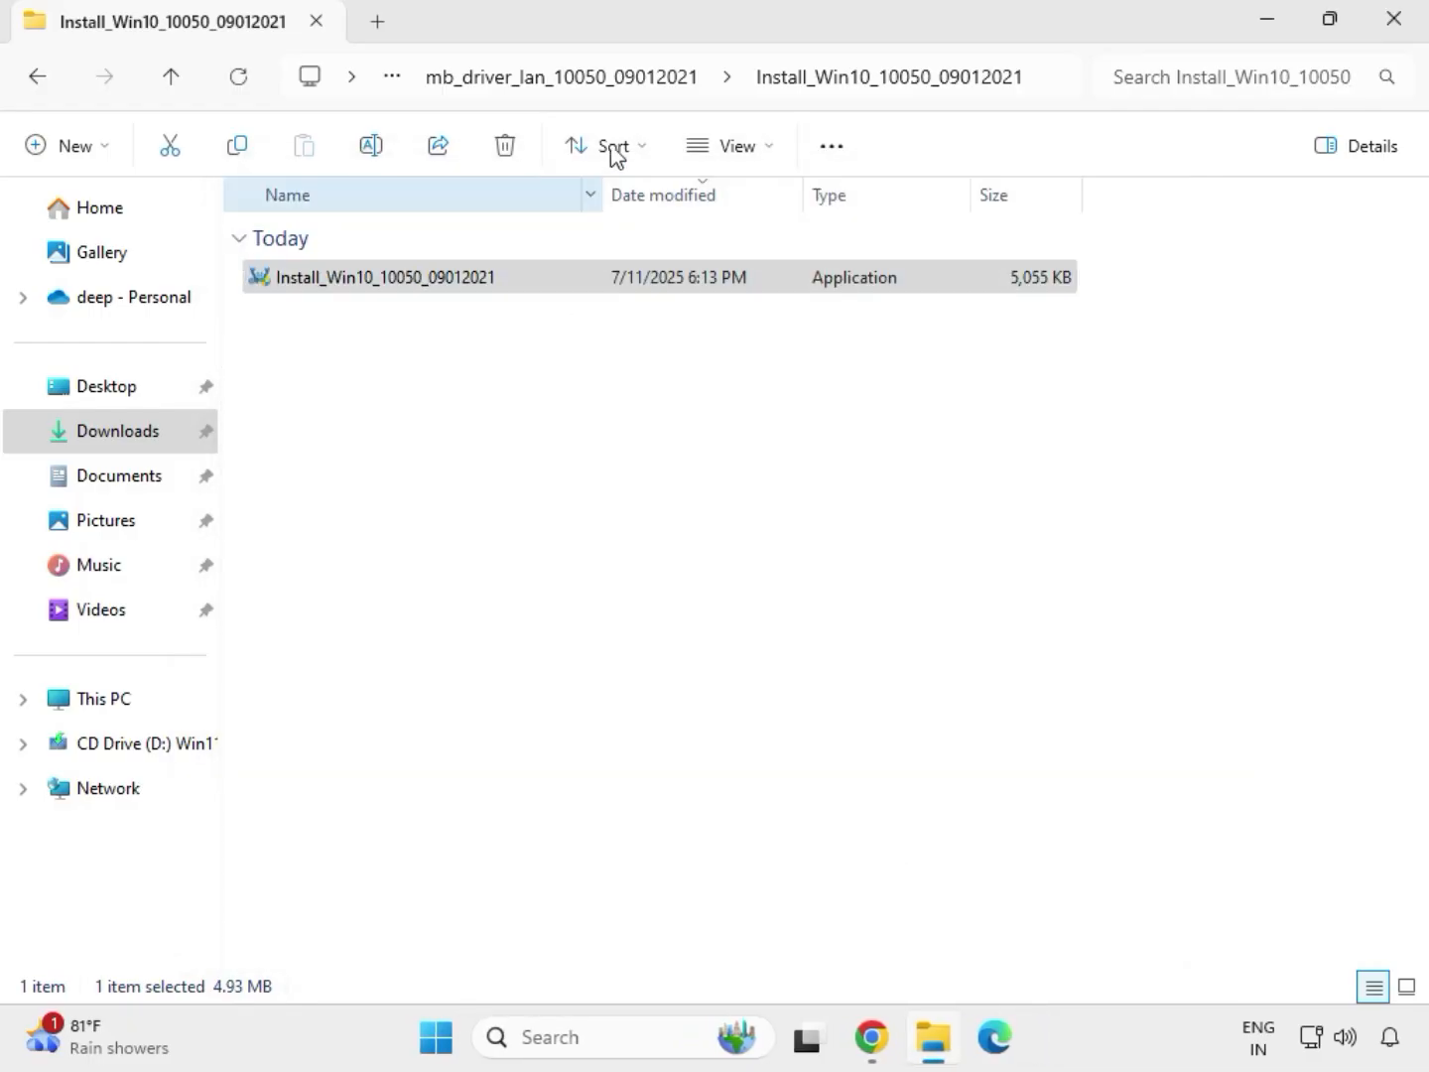
click(42, 82)
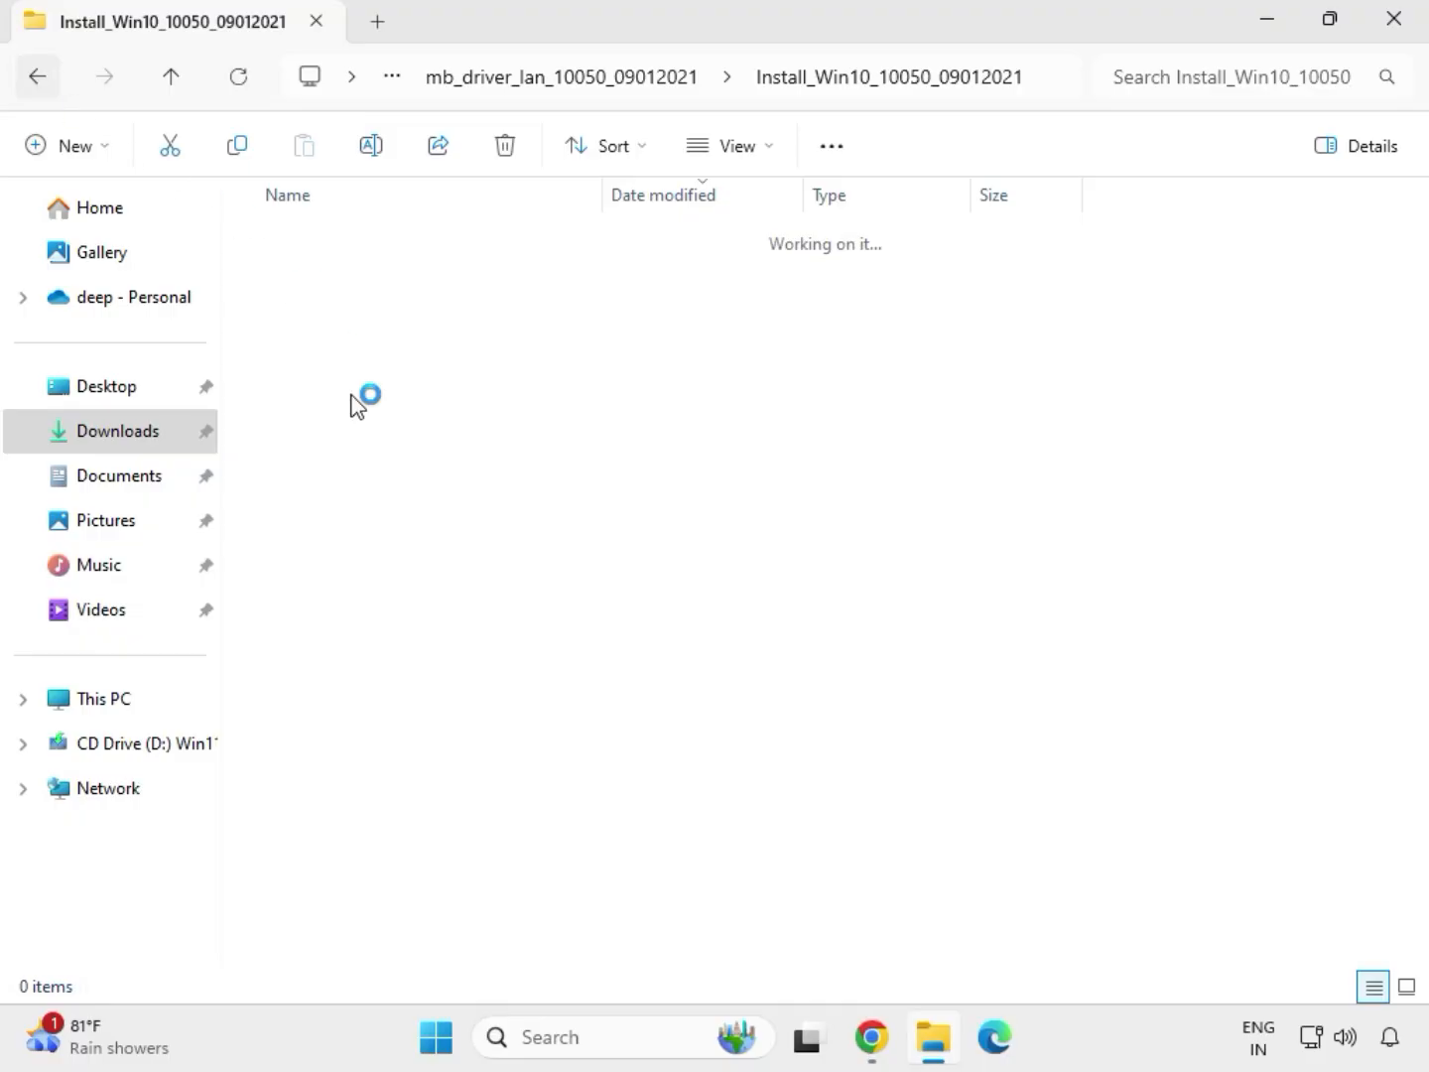
click(36, 79)
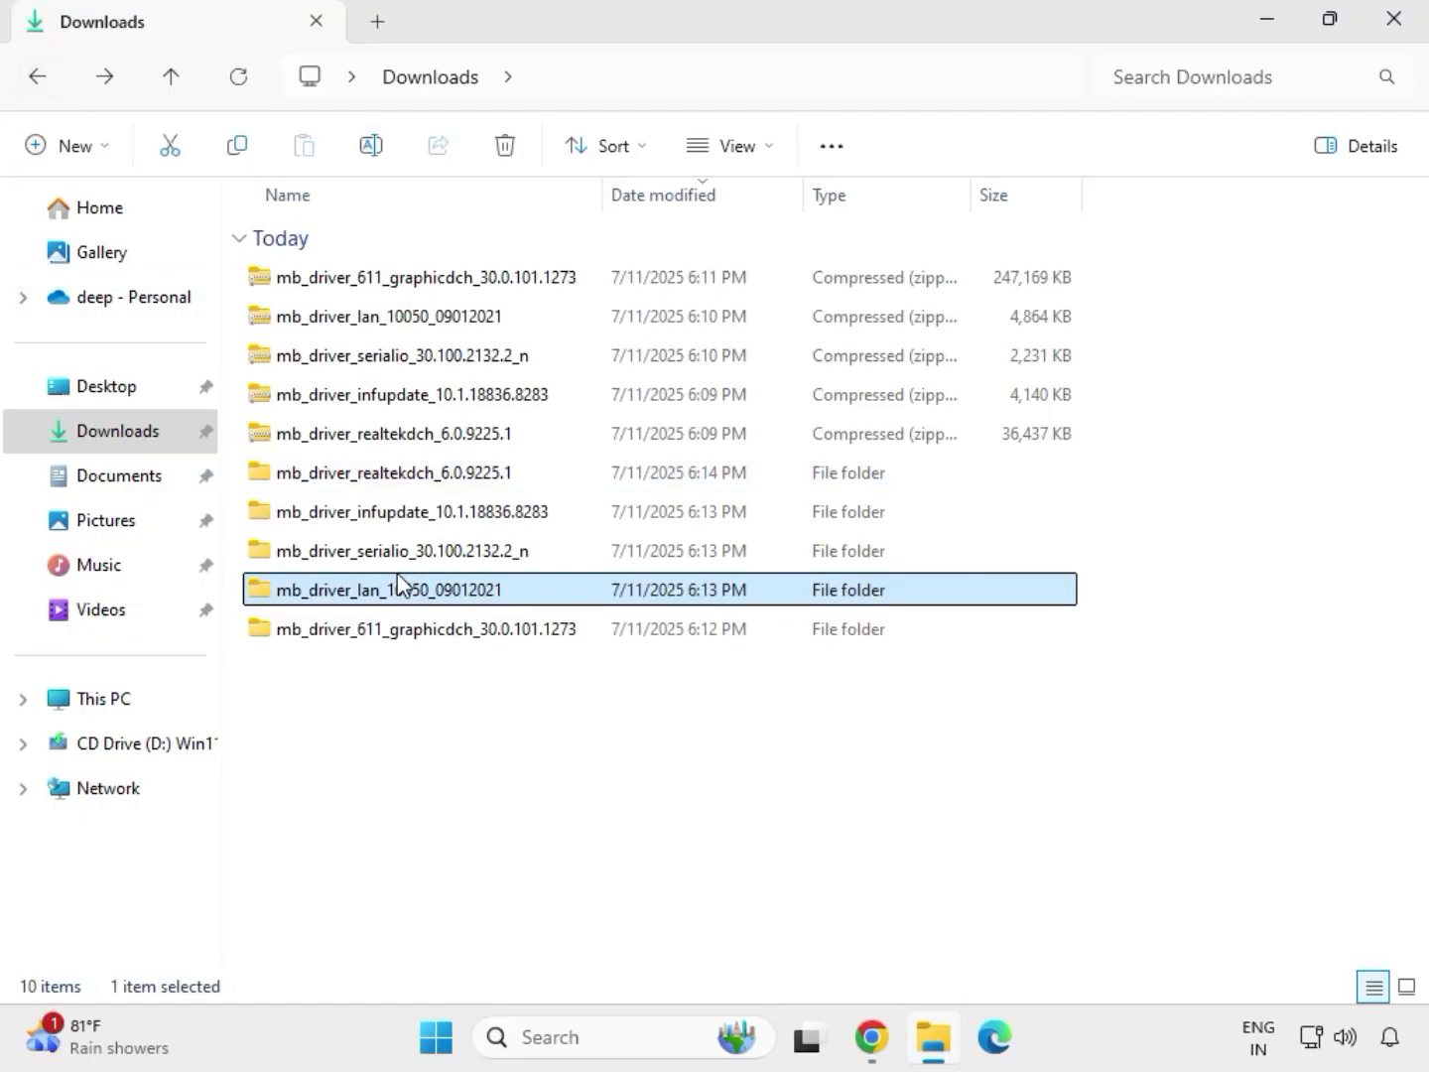
Try to install the serial IO driver by running SetupSerialIO as administrator from its extracted folder, then close the setup and return to Downloads.
double_click(405, 556)
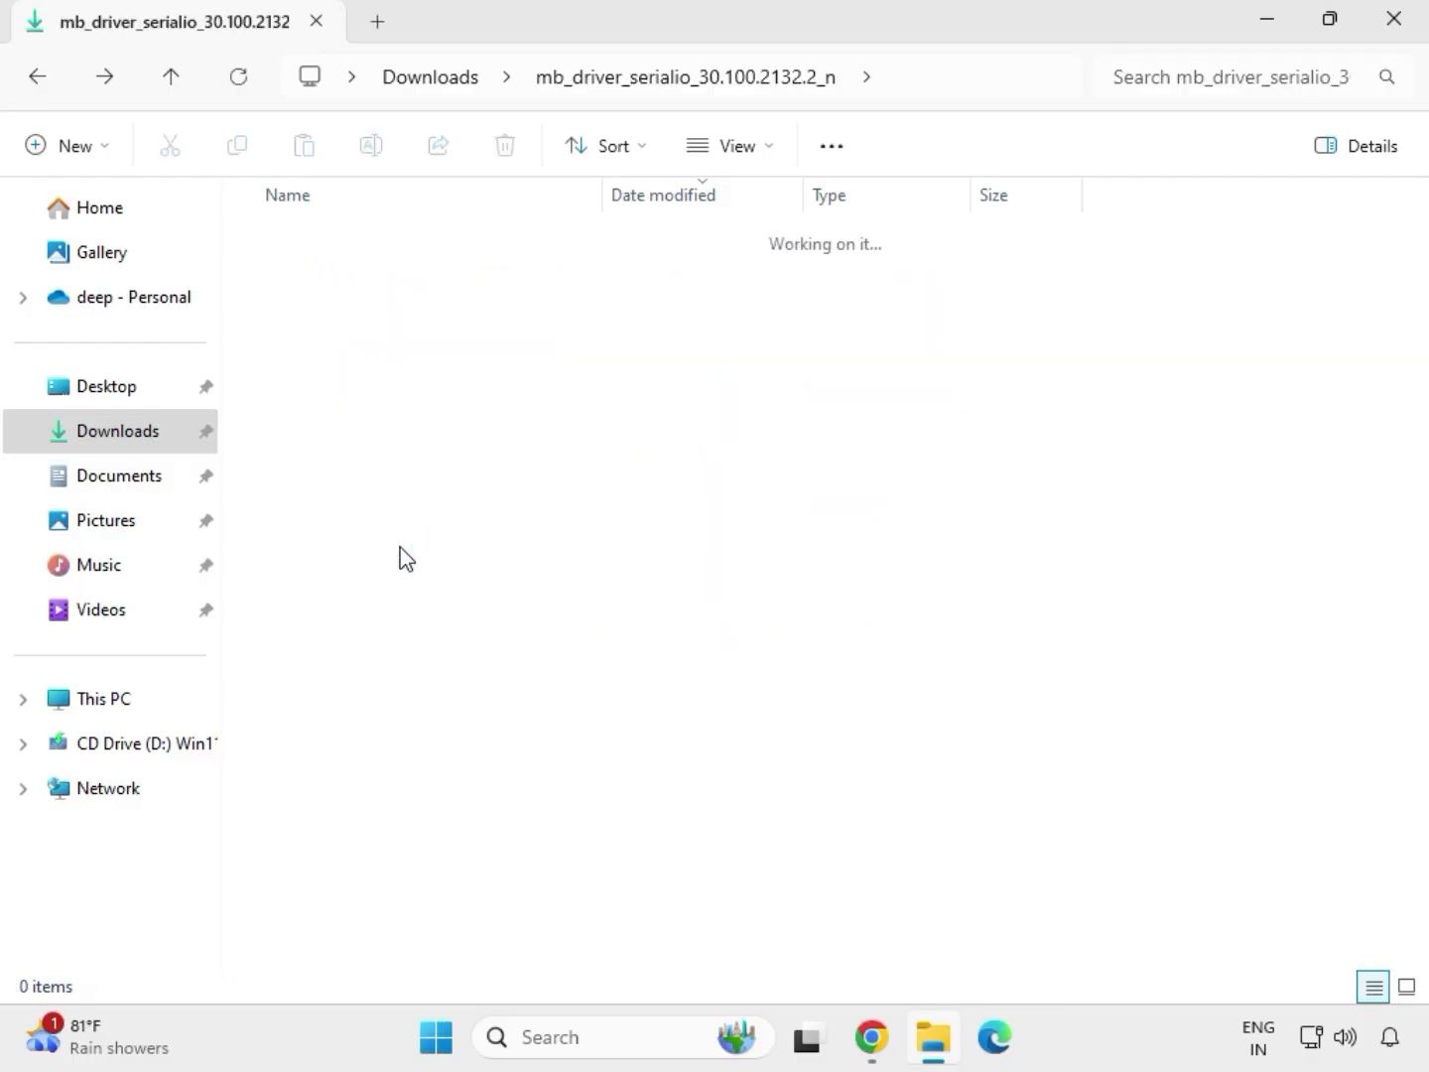
double_click(418, 276)
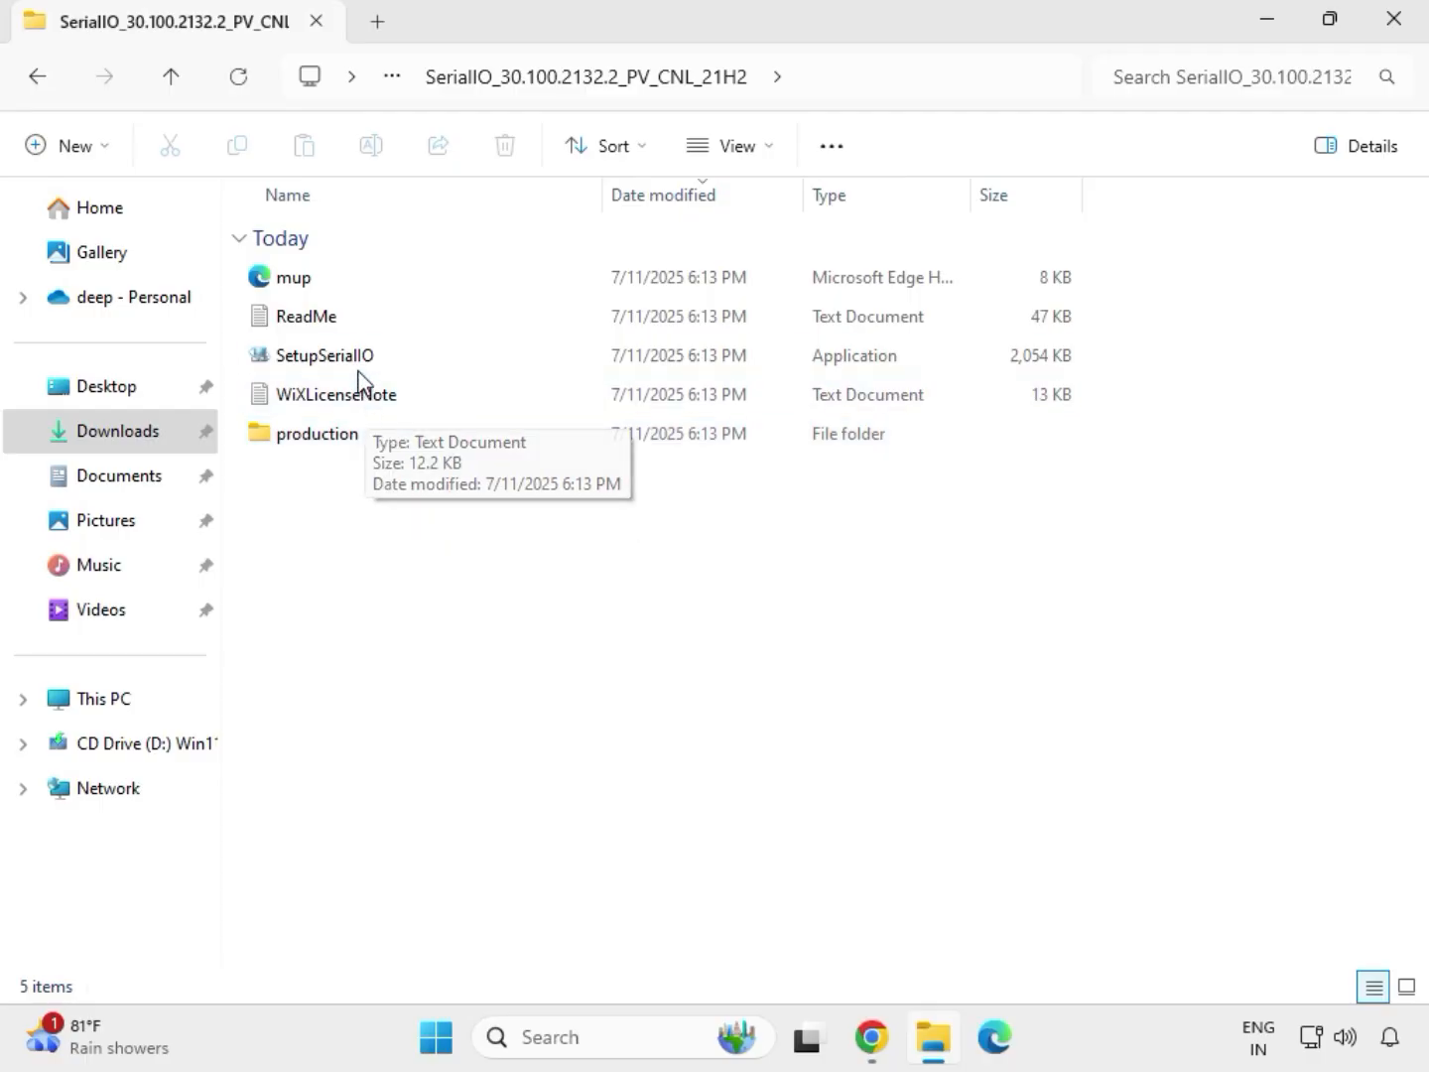
click(358, 359)
right_click(361, 365)
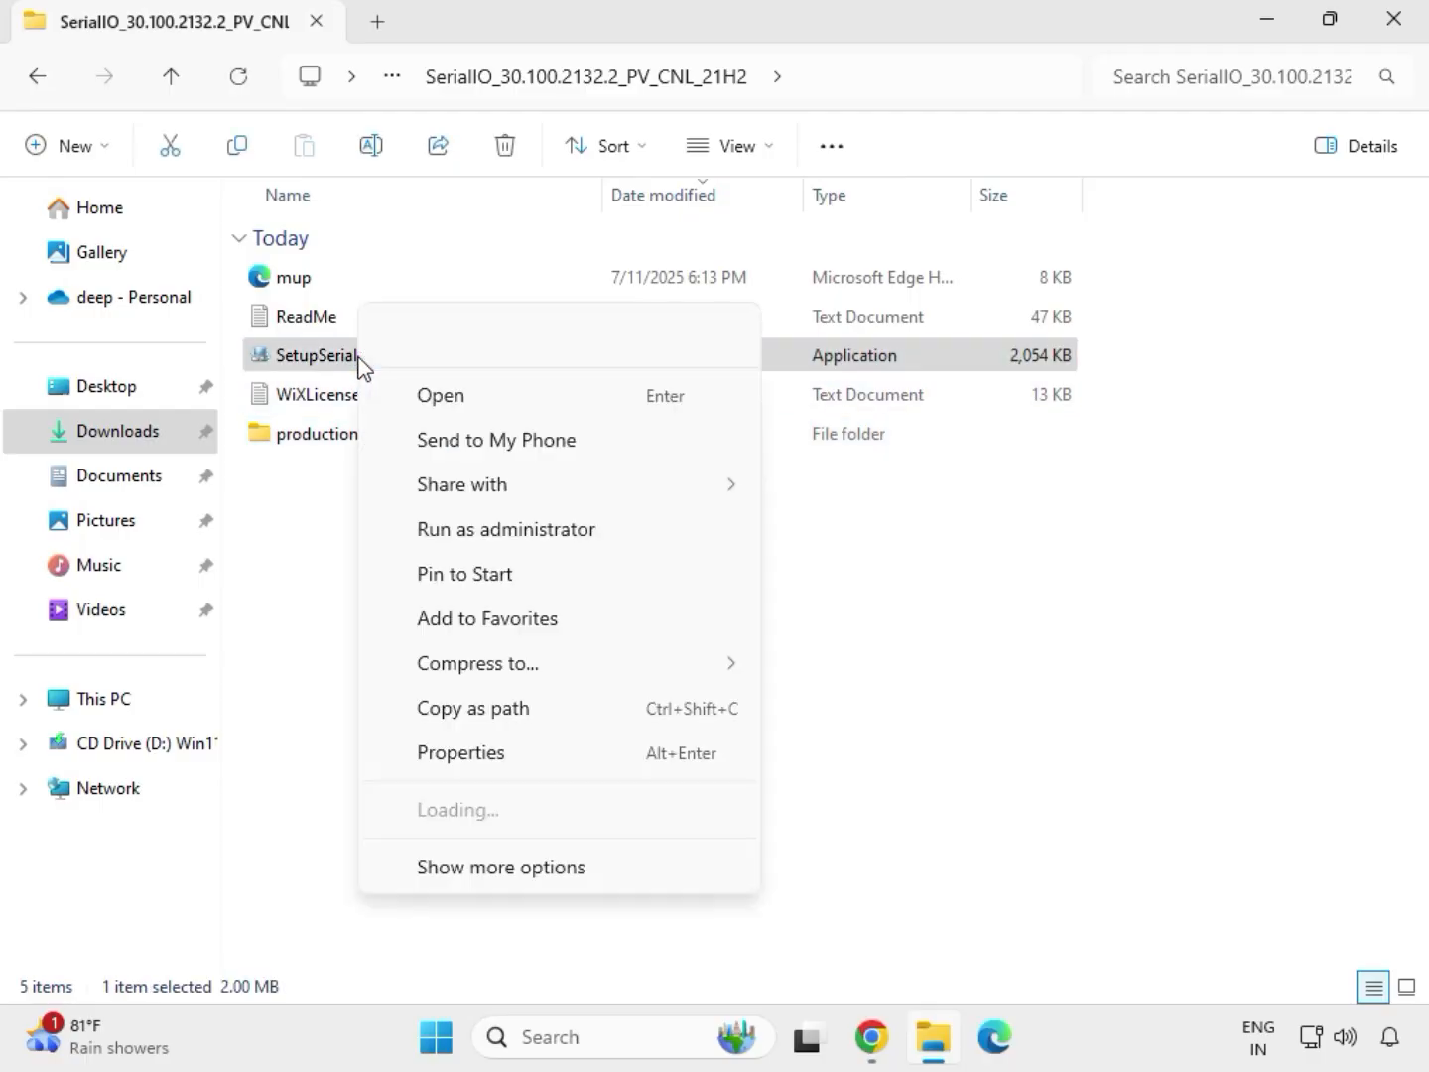
click(493, 536)
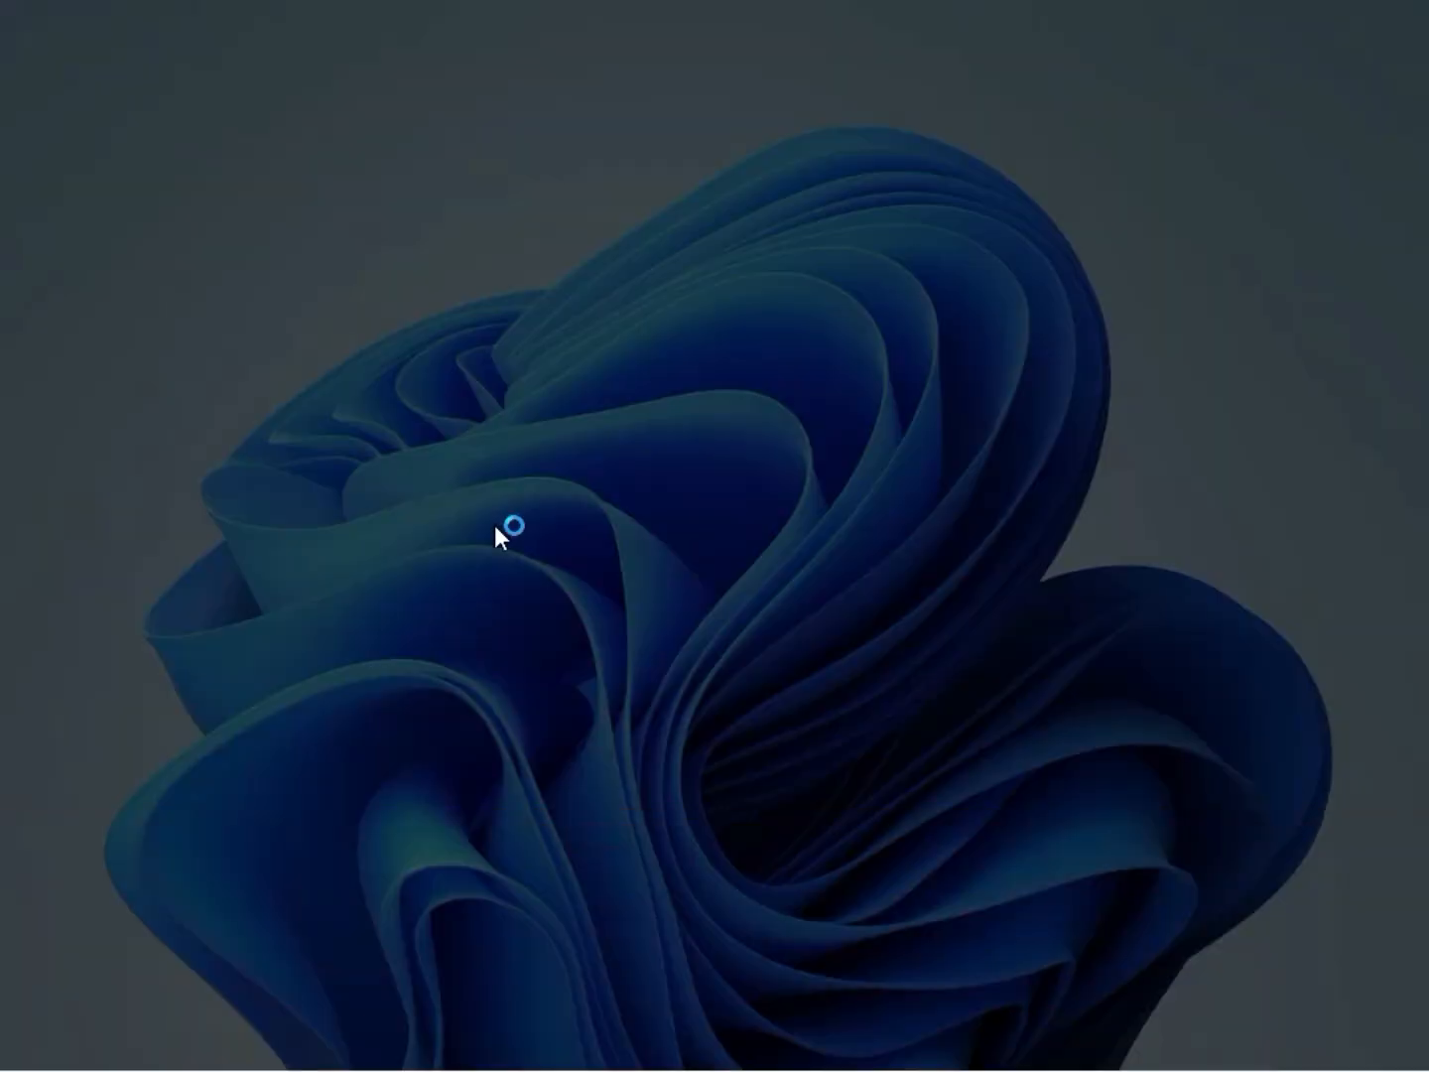
click(561, 760)
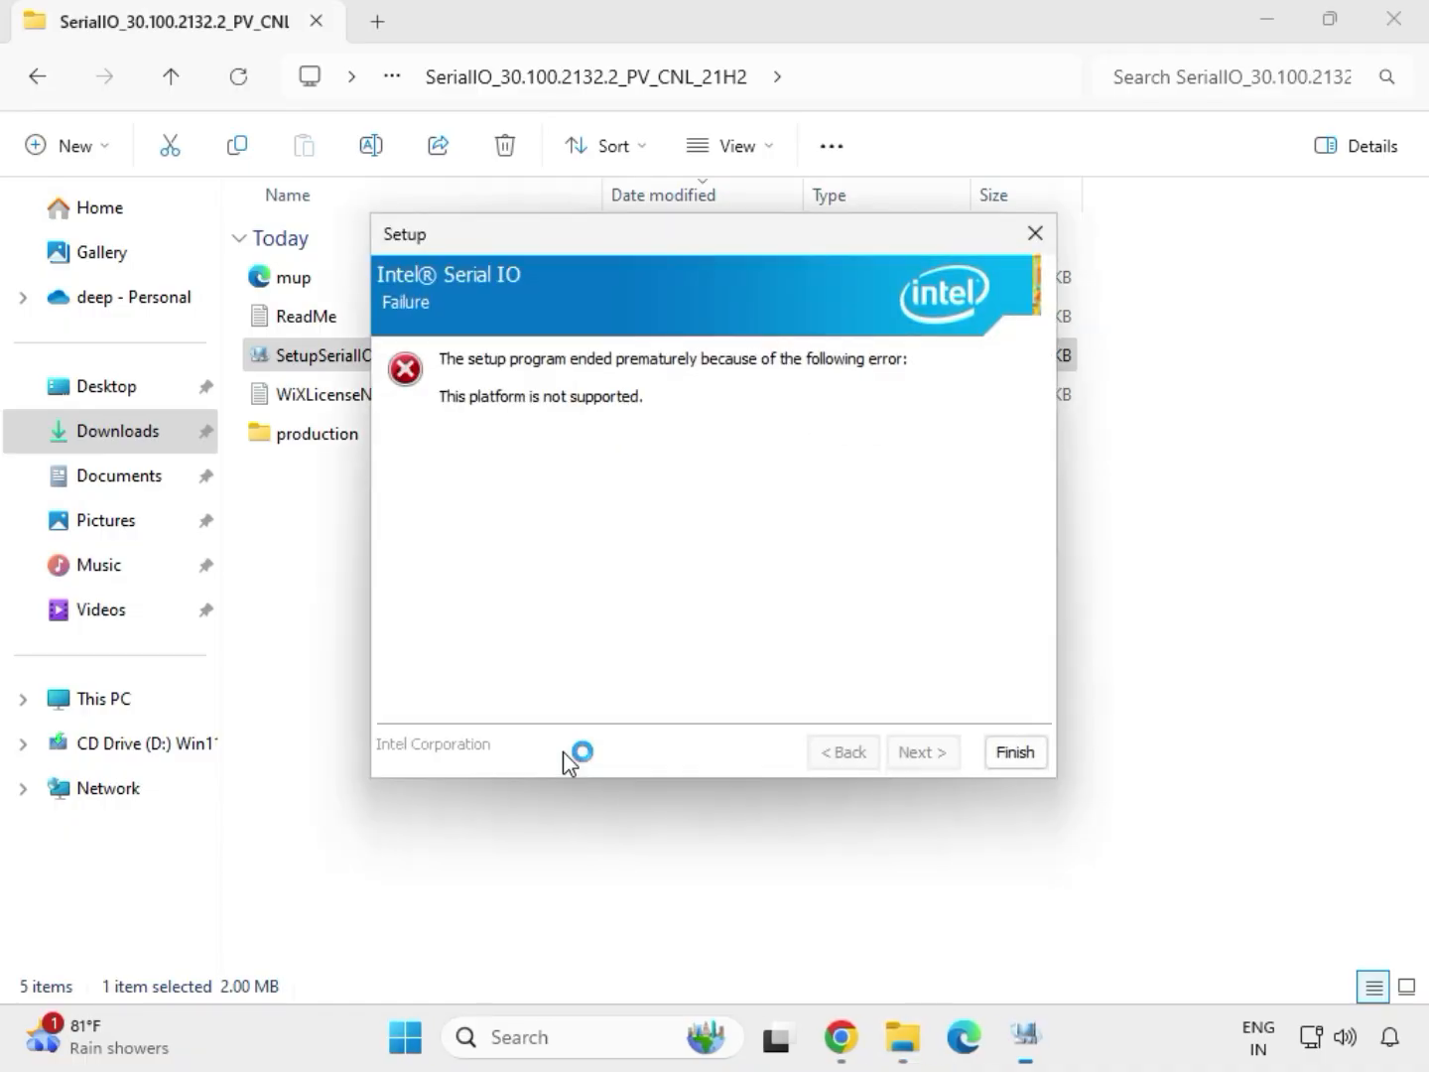
click(1013, 755)
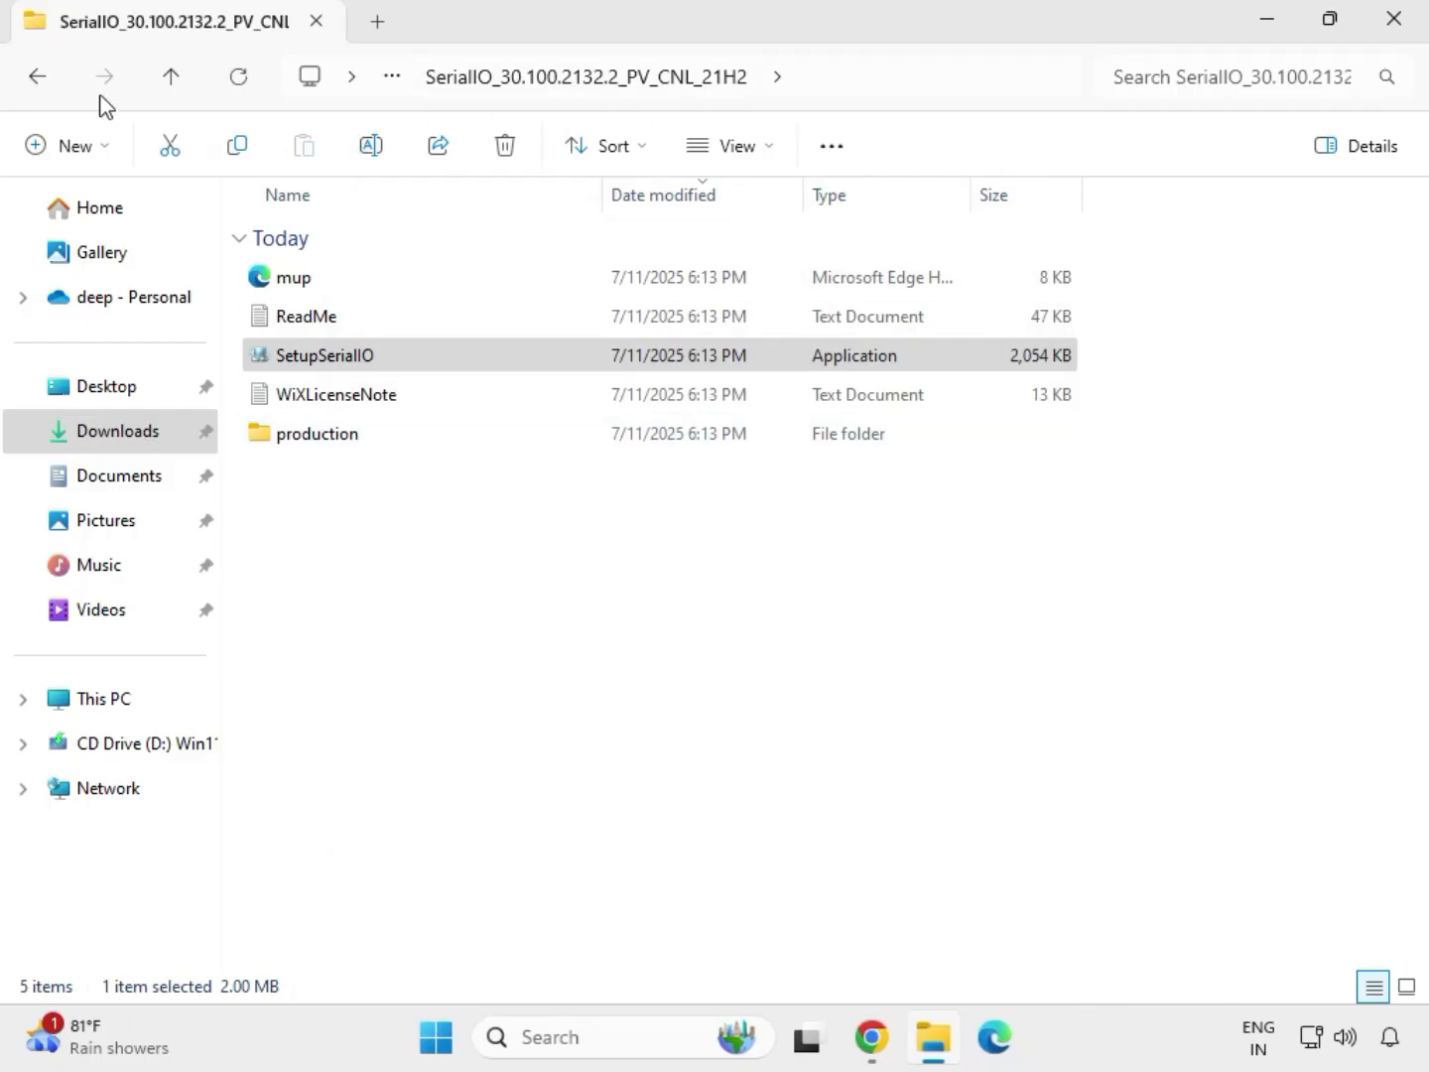
click(44, 84)
click(44, 89)
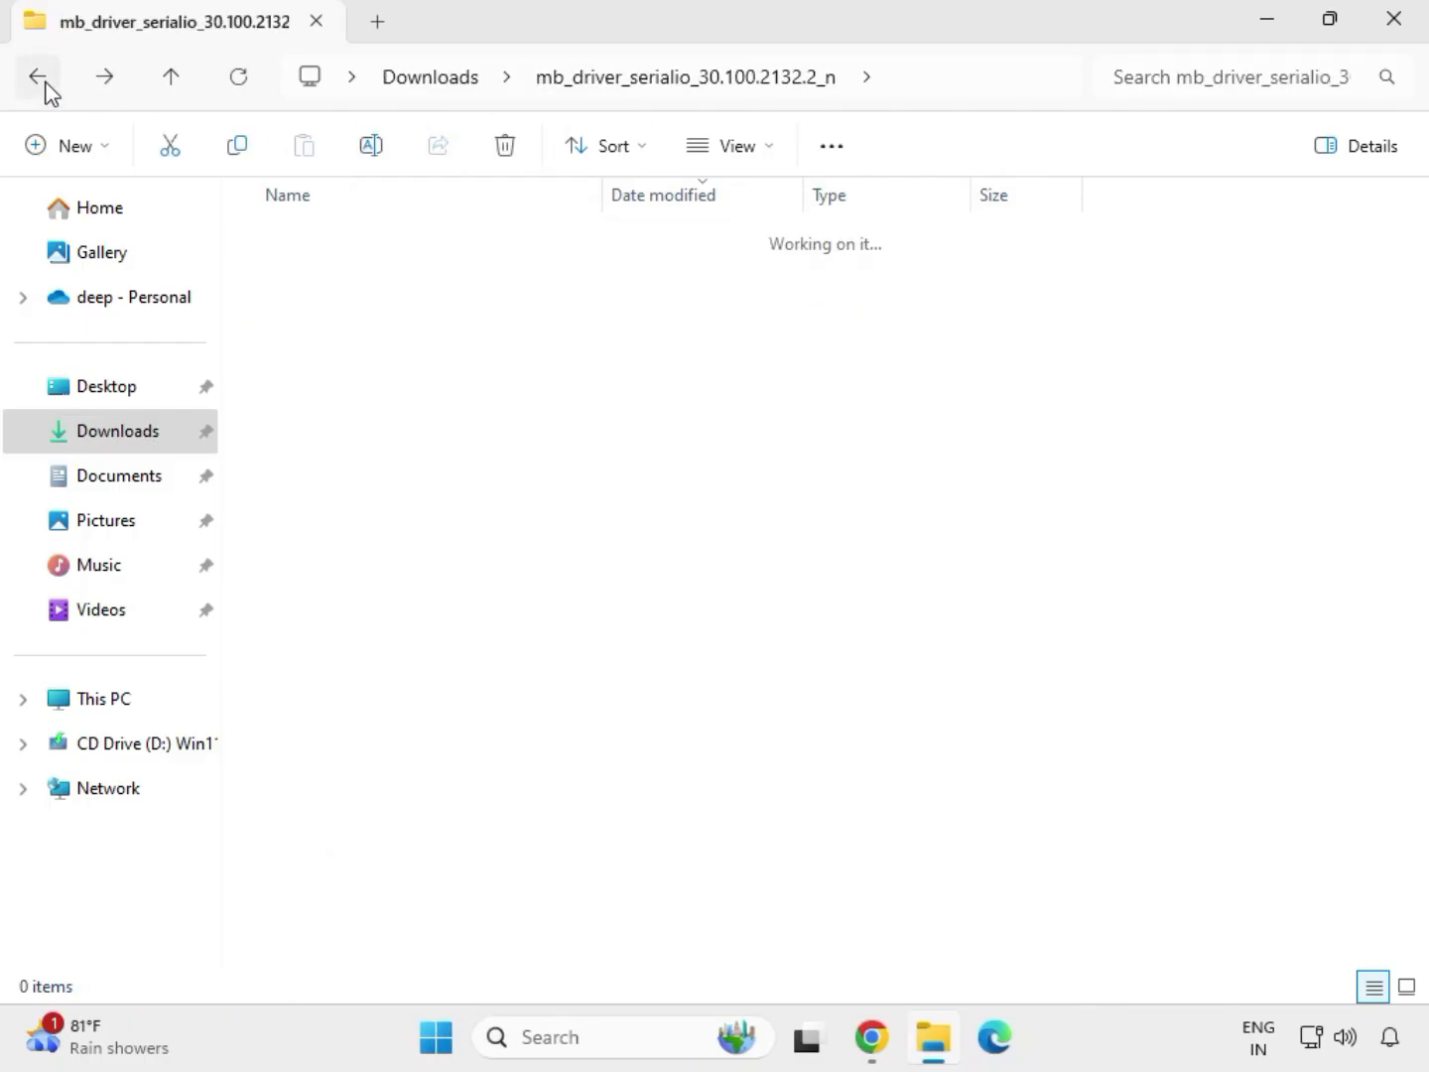
Run SetupChipset as administrator from the extracted mb_driver_infupdate_10.1.18836.8283 folder and allow it to make changes.
click(375, 518)
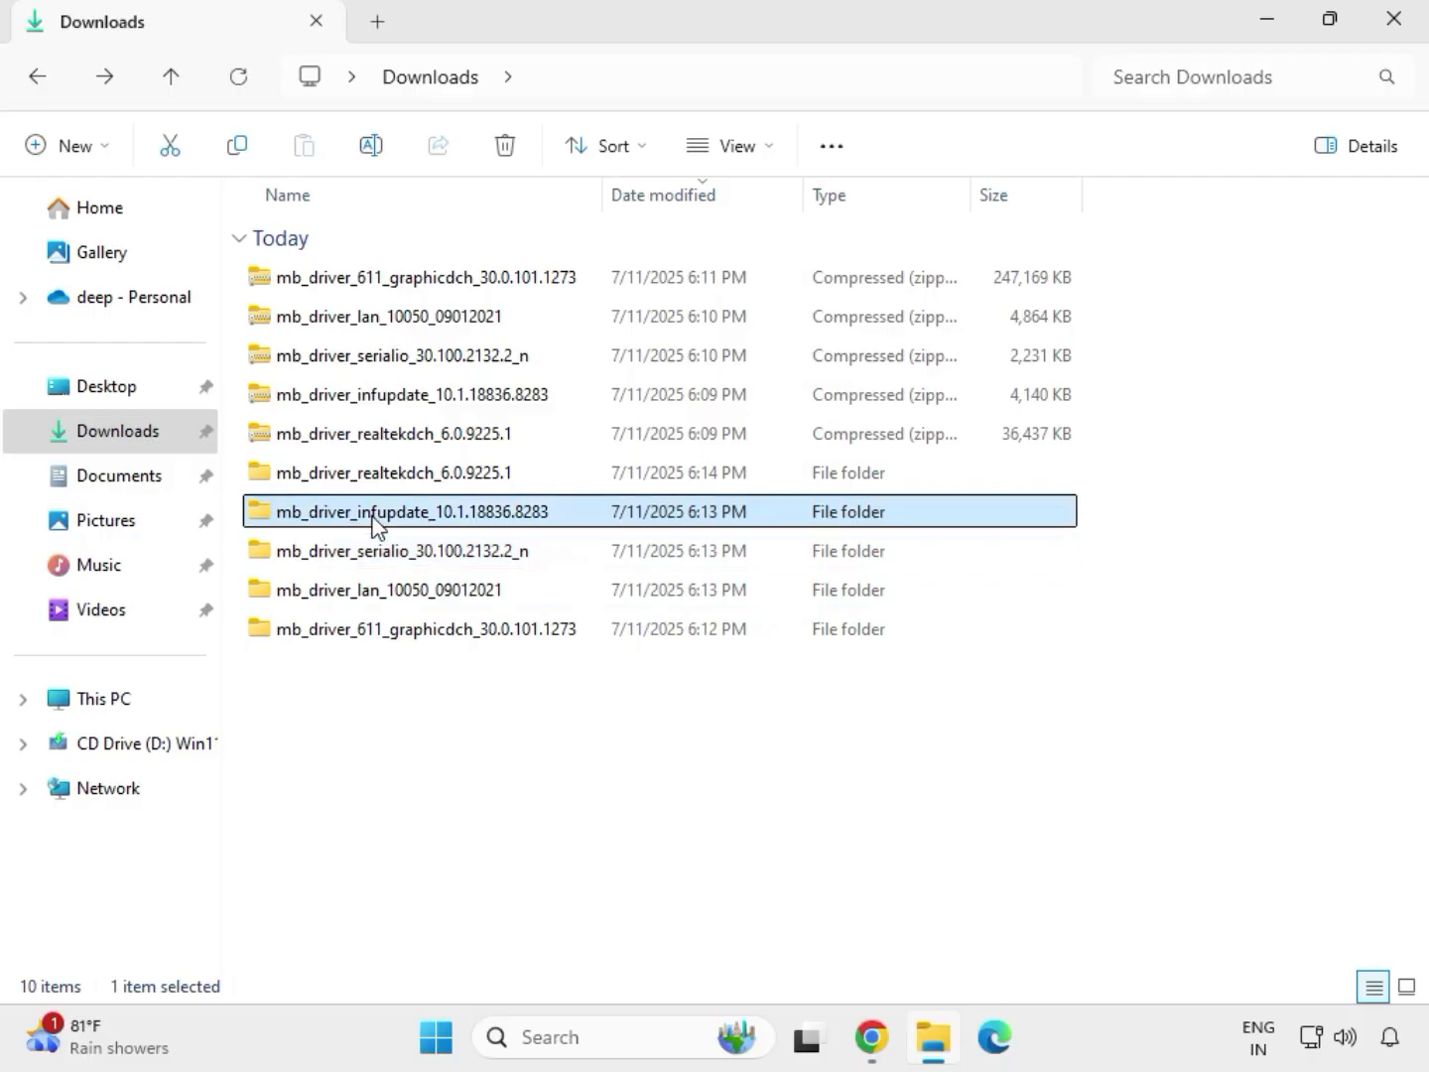
double_click(374, 516)
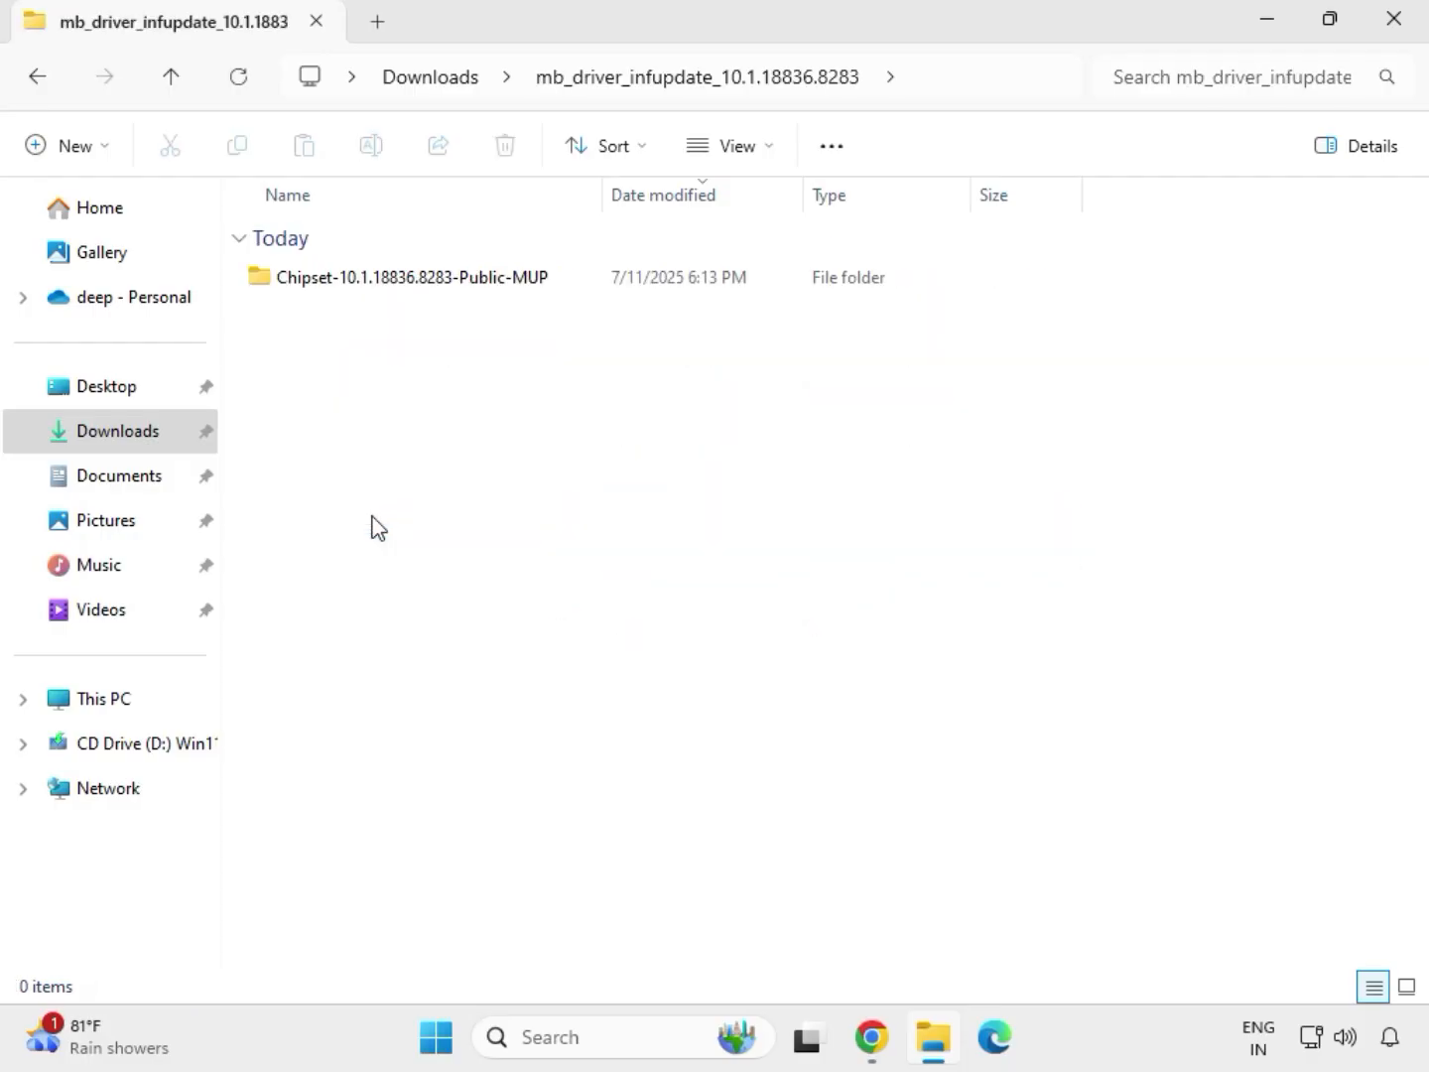
double_click(377, 277)
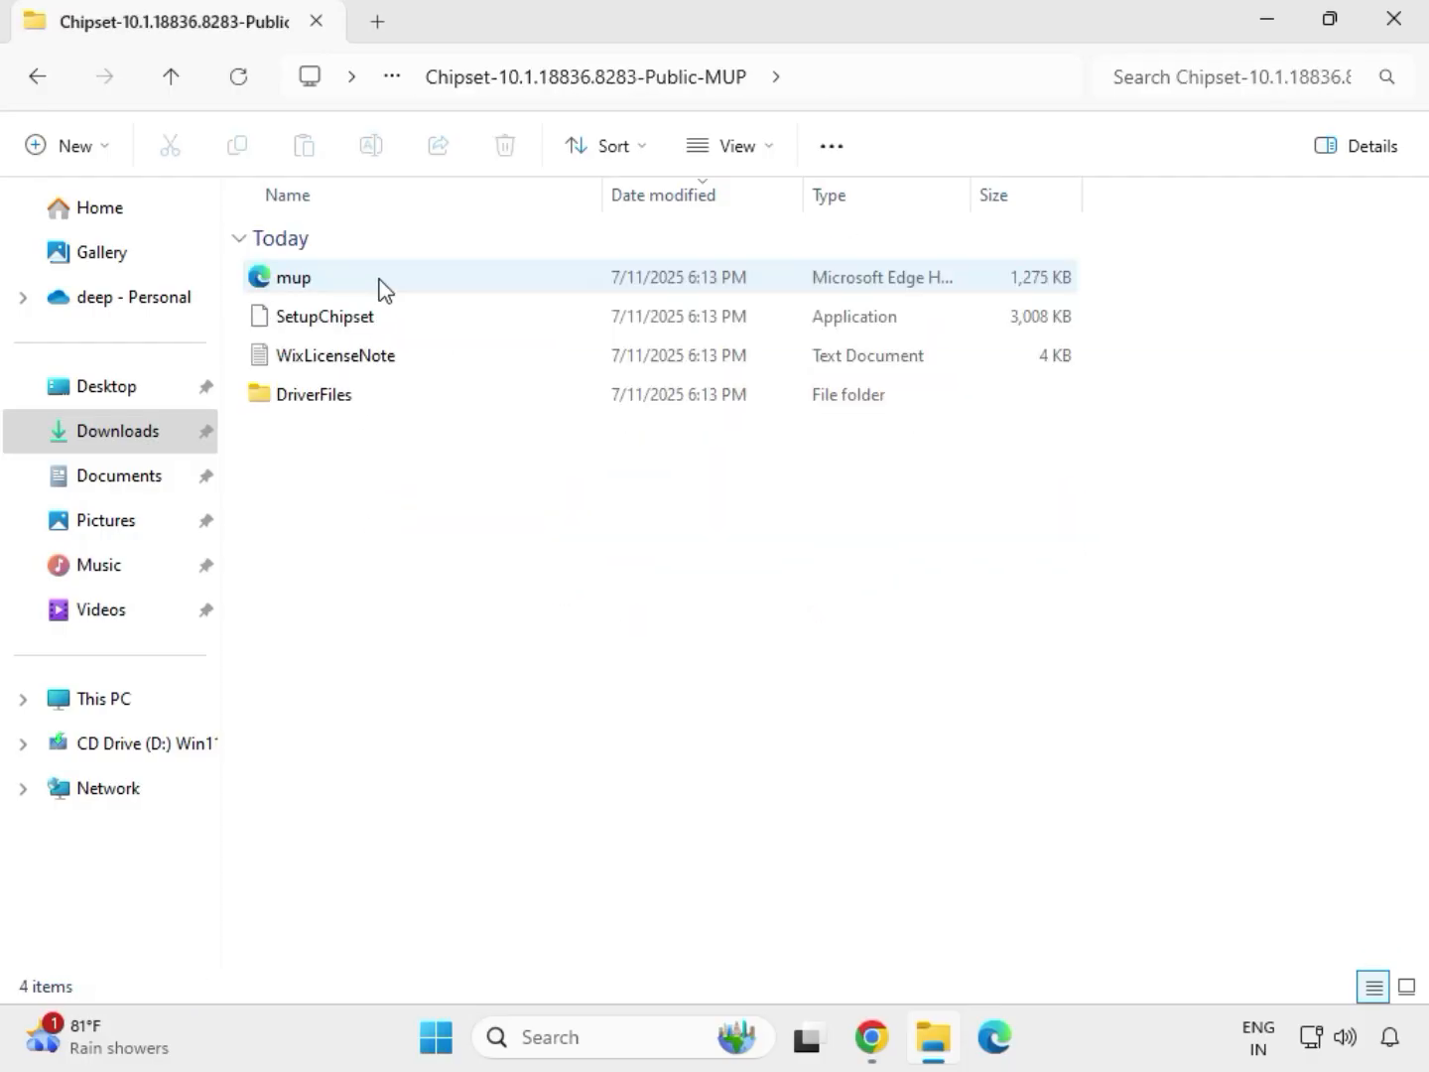
click(404, 327)
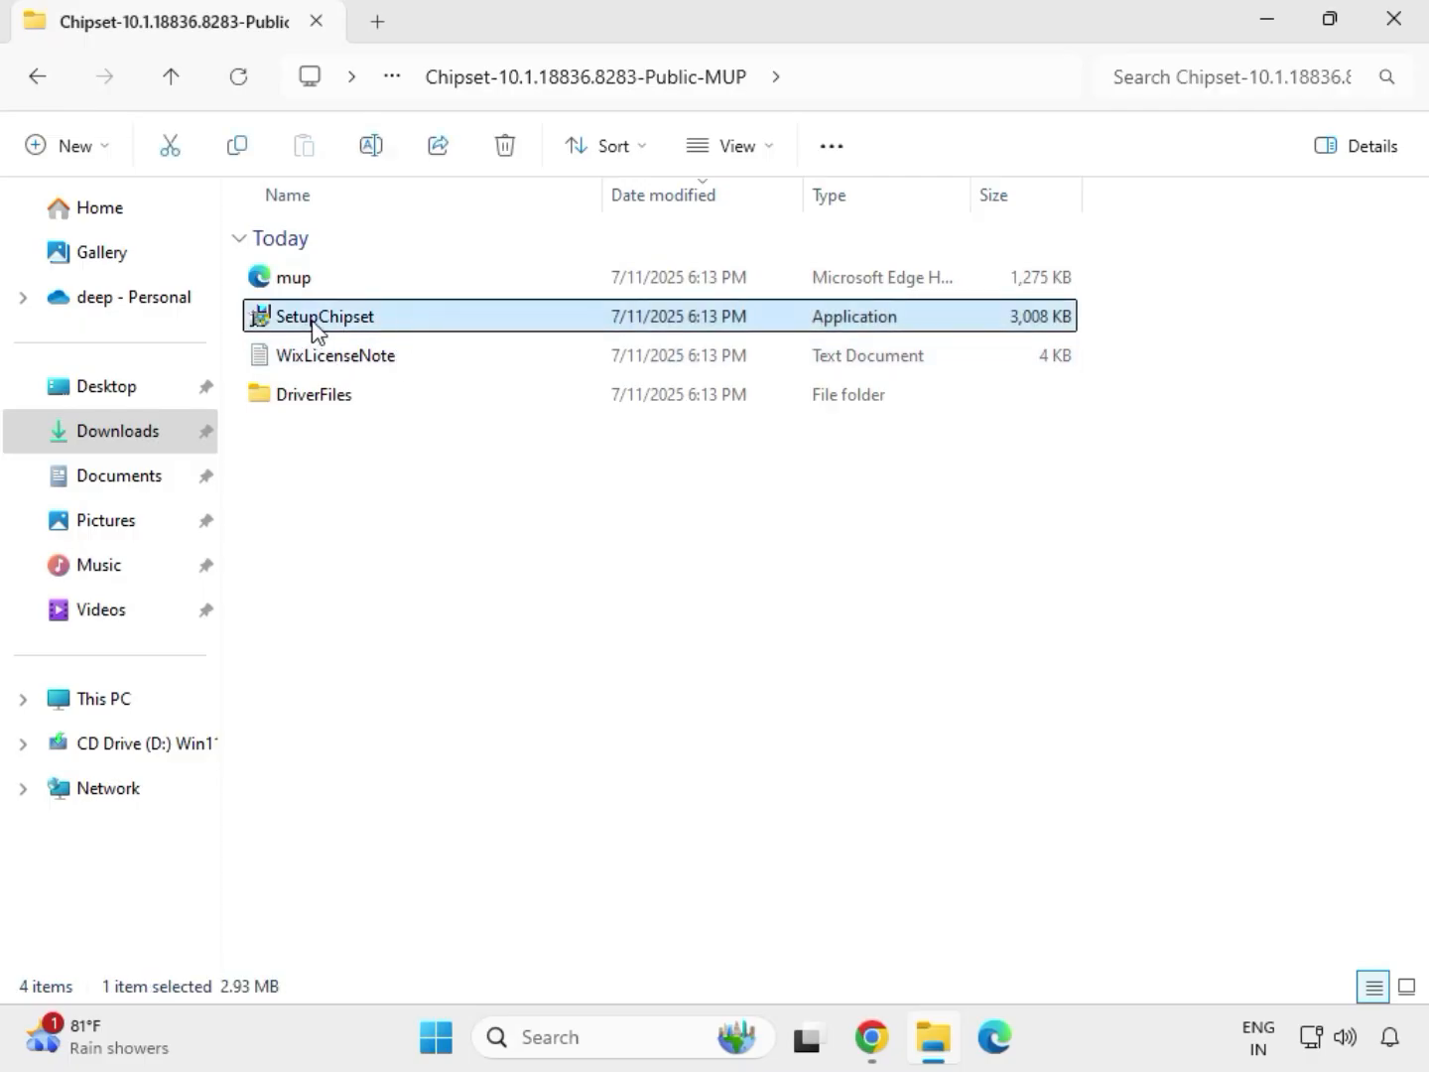
right_click(398, 331)
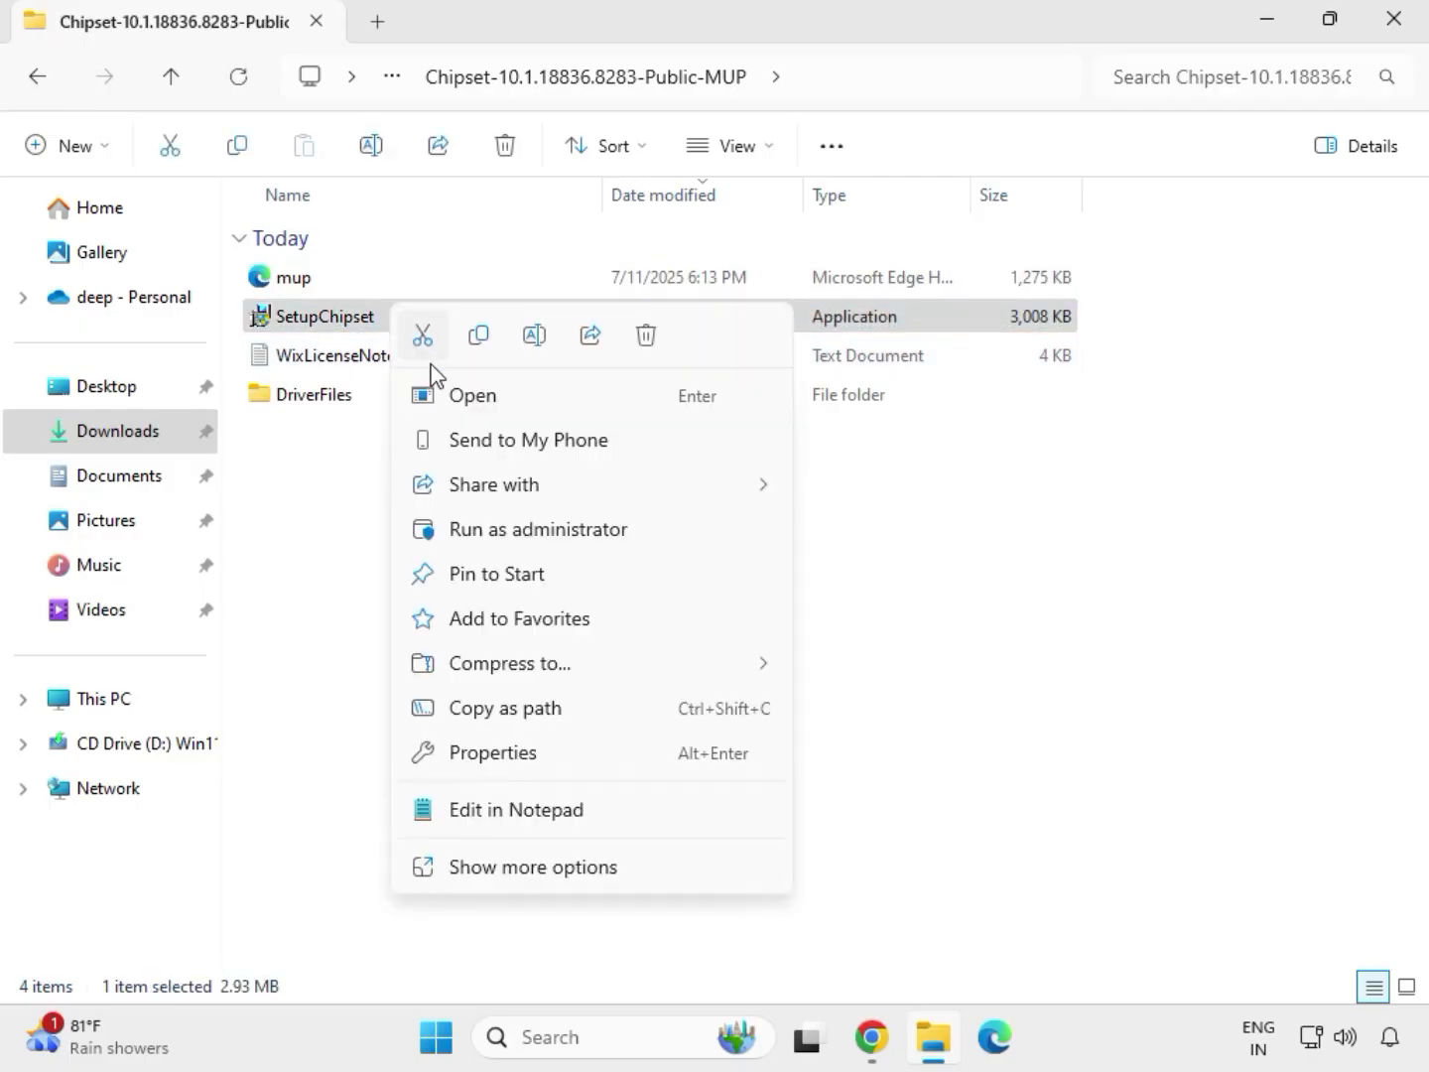
click(504, 525)
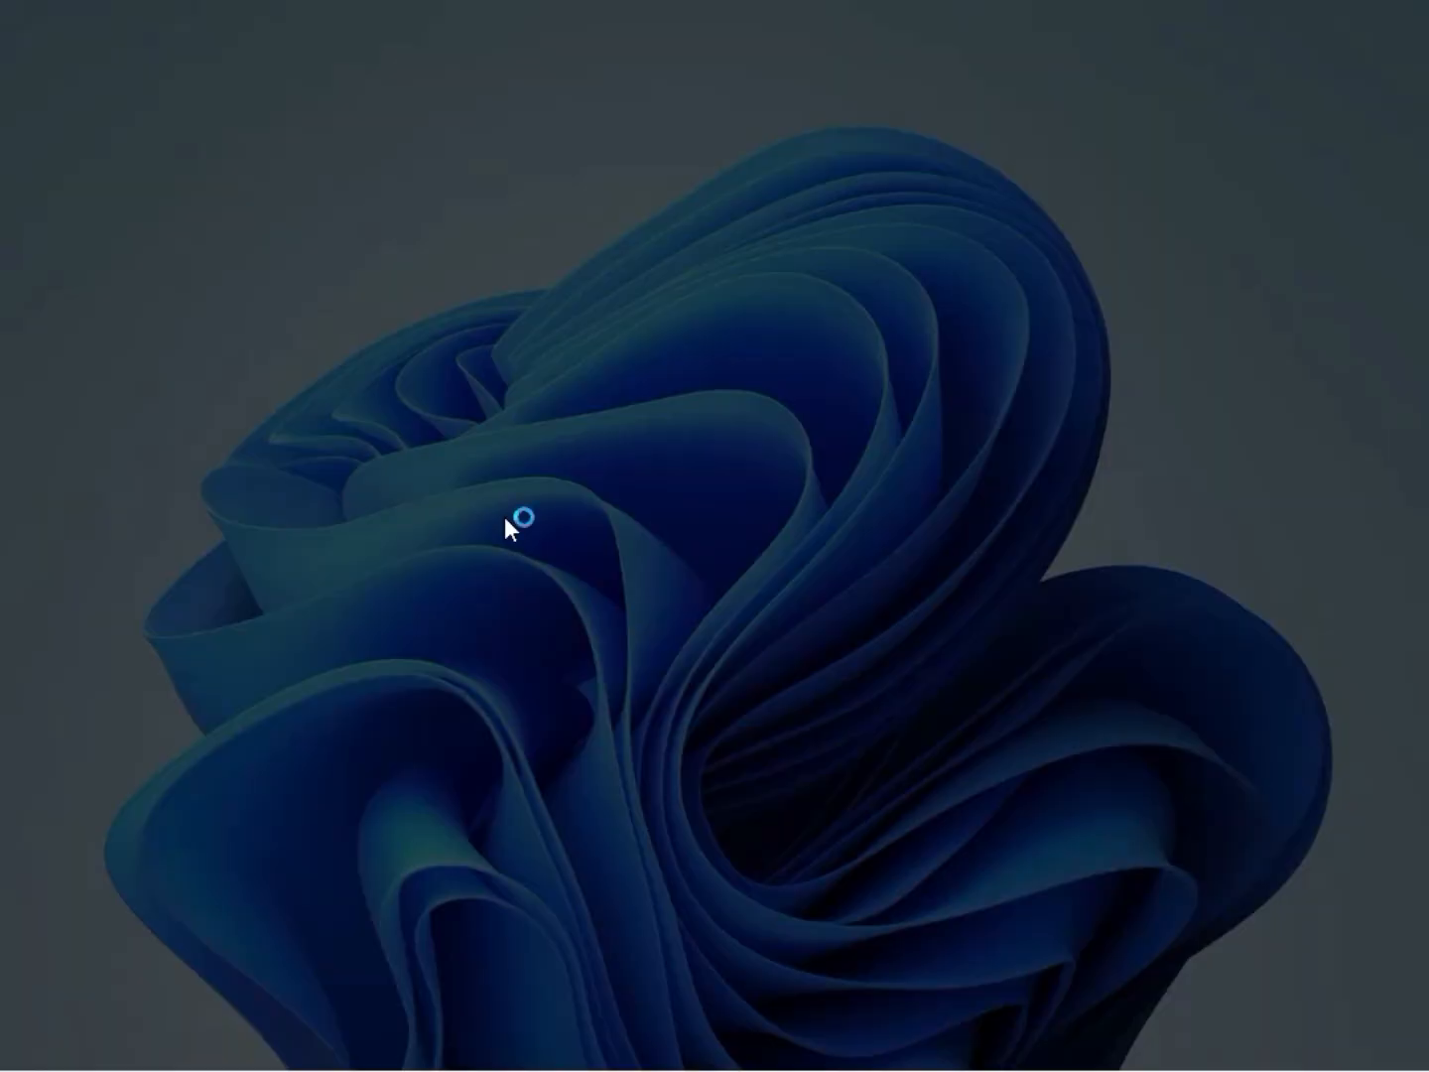
click(570, 766)
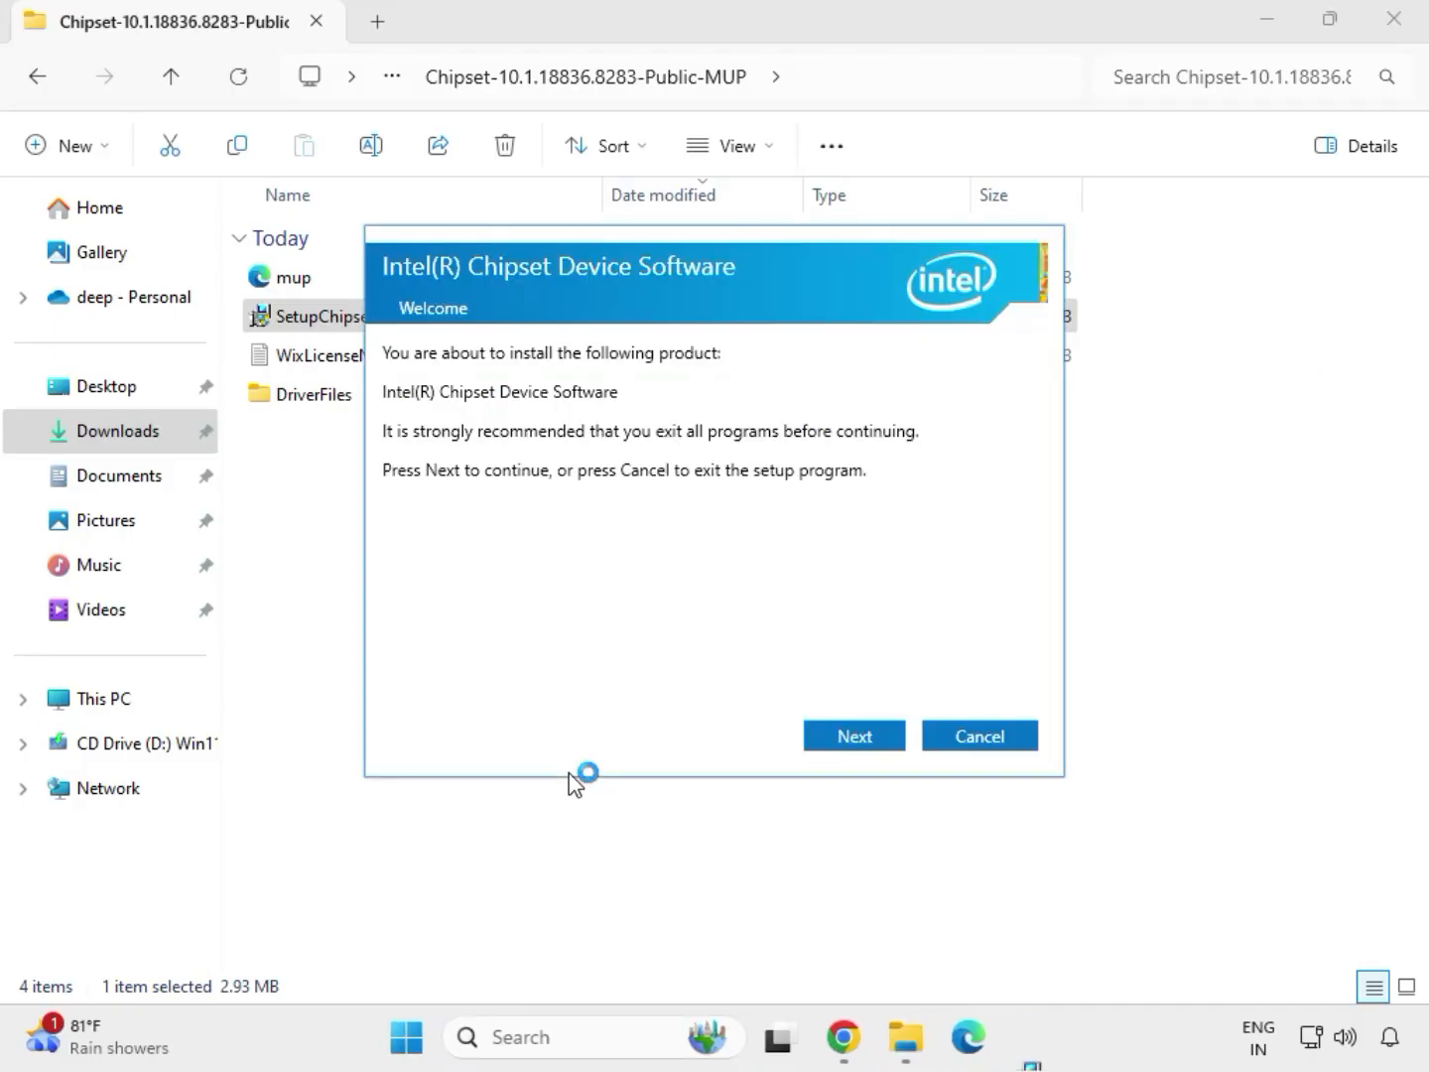
Accept the license, try to install the Intel Chipset Device Software, close its setup, and return to the Downloads folder.
click(836, 747)
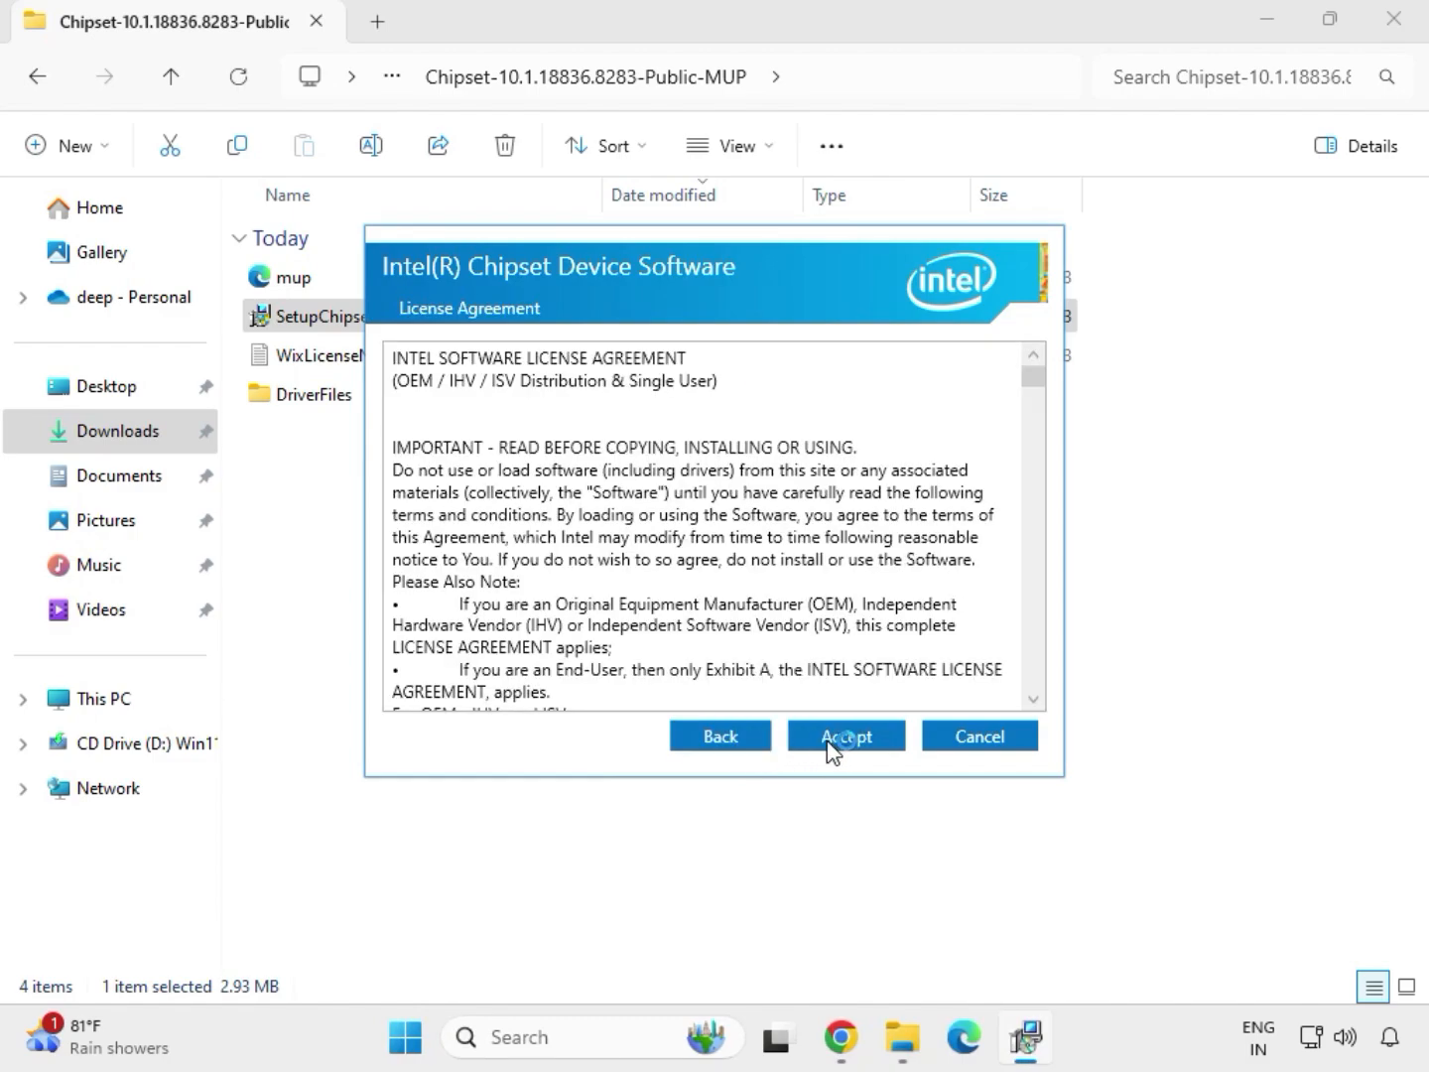
click(832, 751)
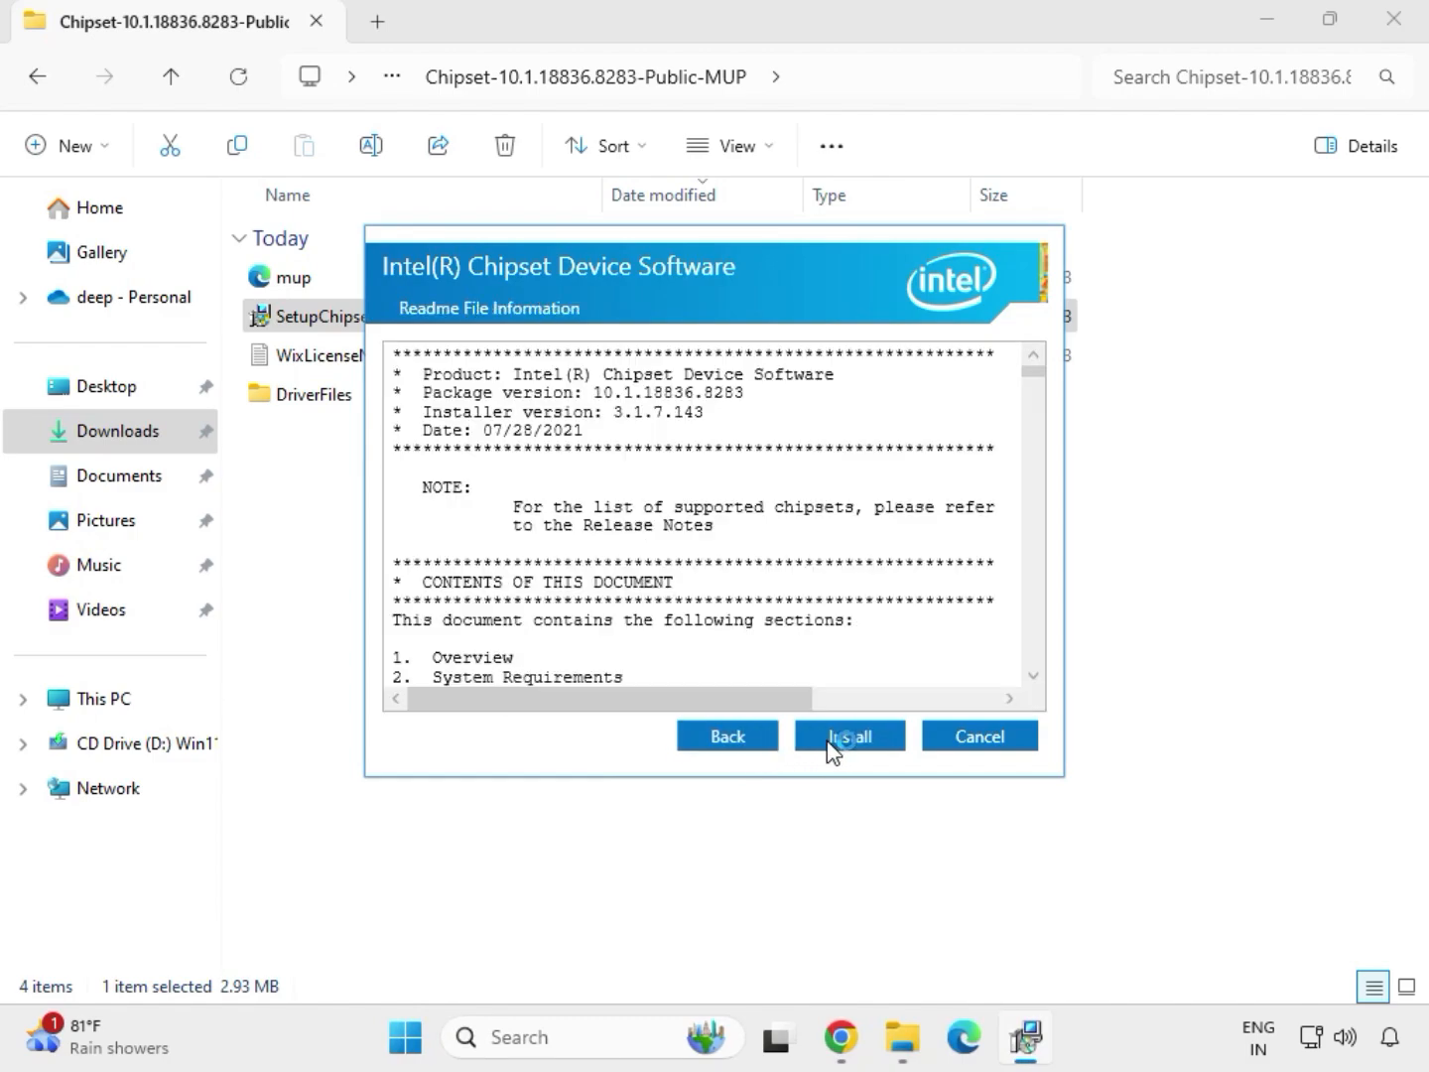
click(878, 745)
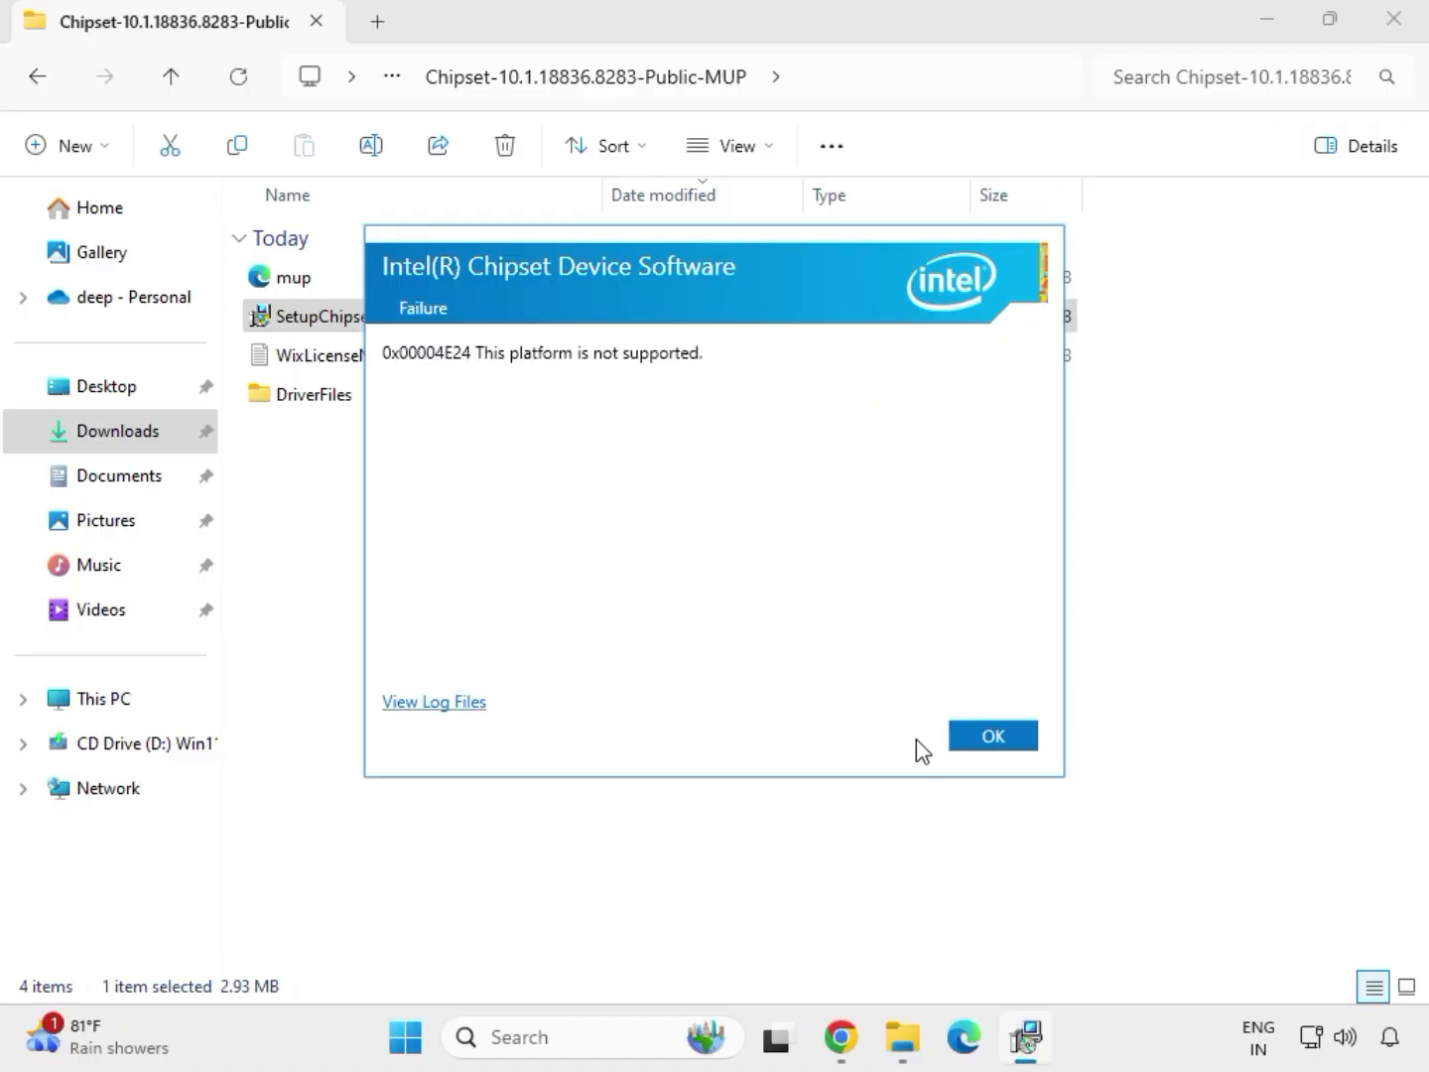
click(965, 744)
double_click(462, 317)
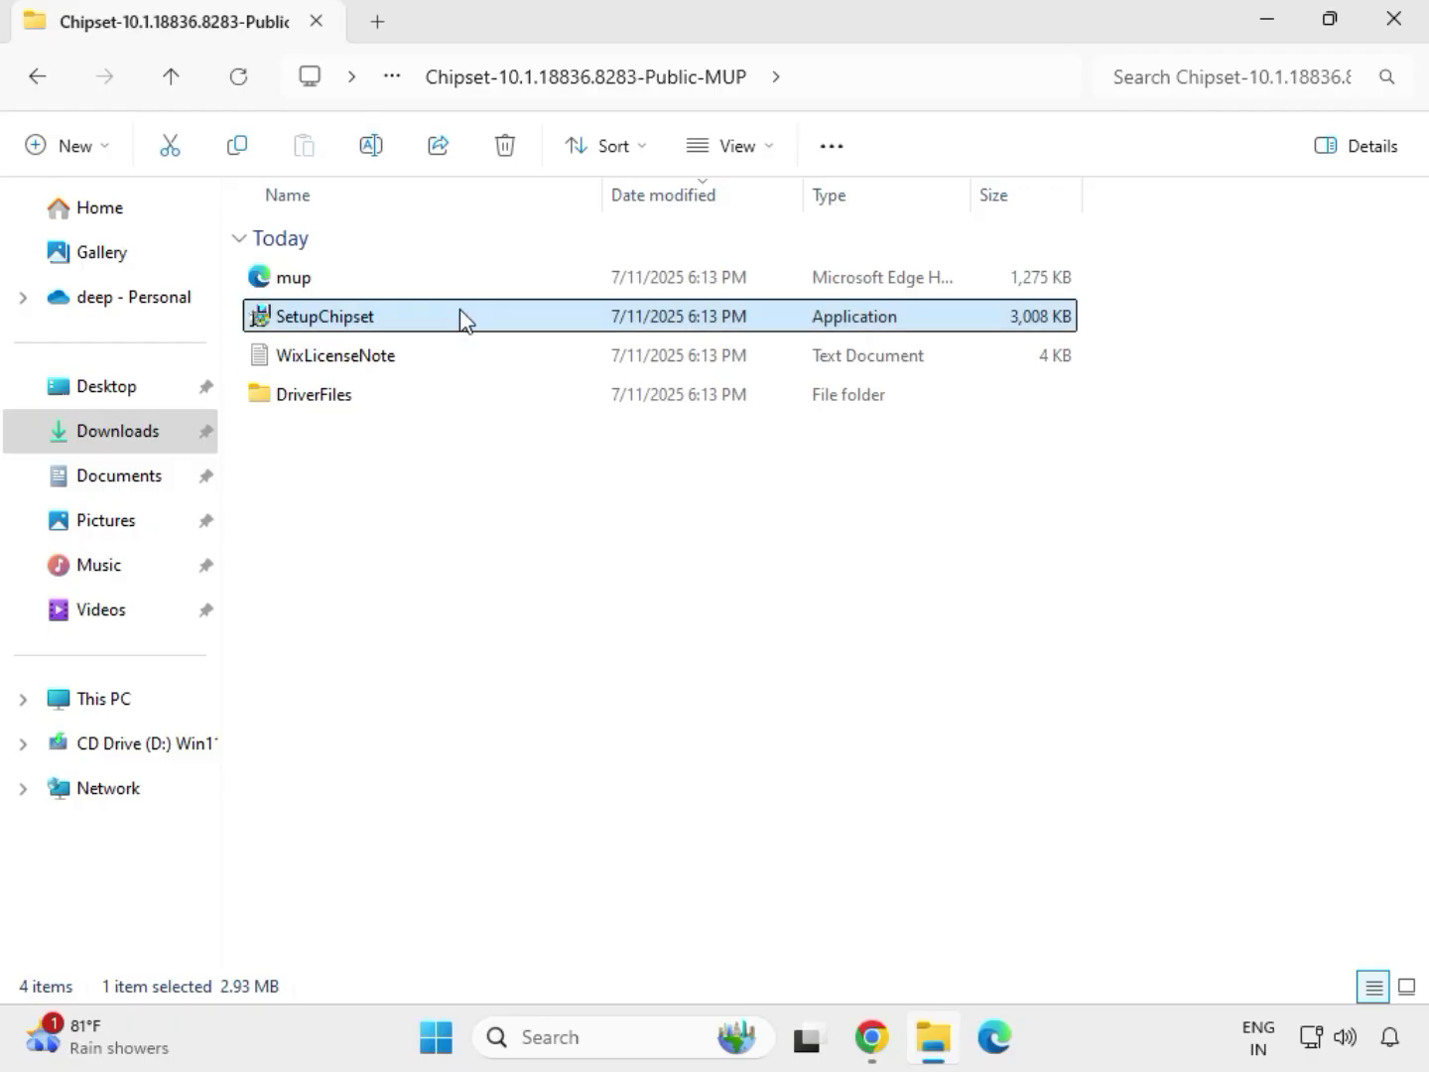
key(alt+Up)
key(alt+Up)
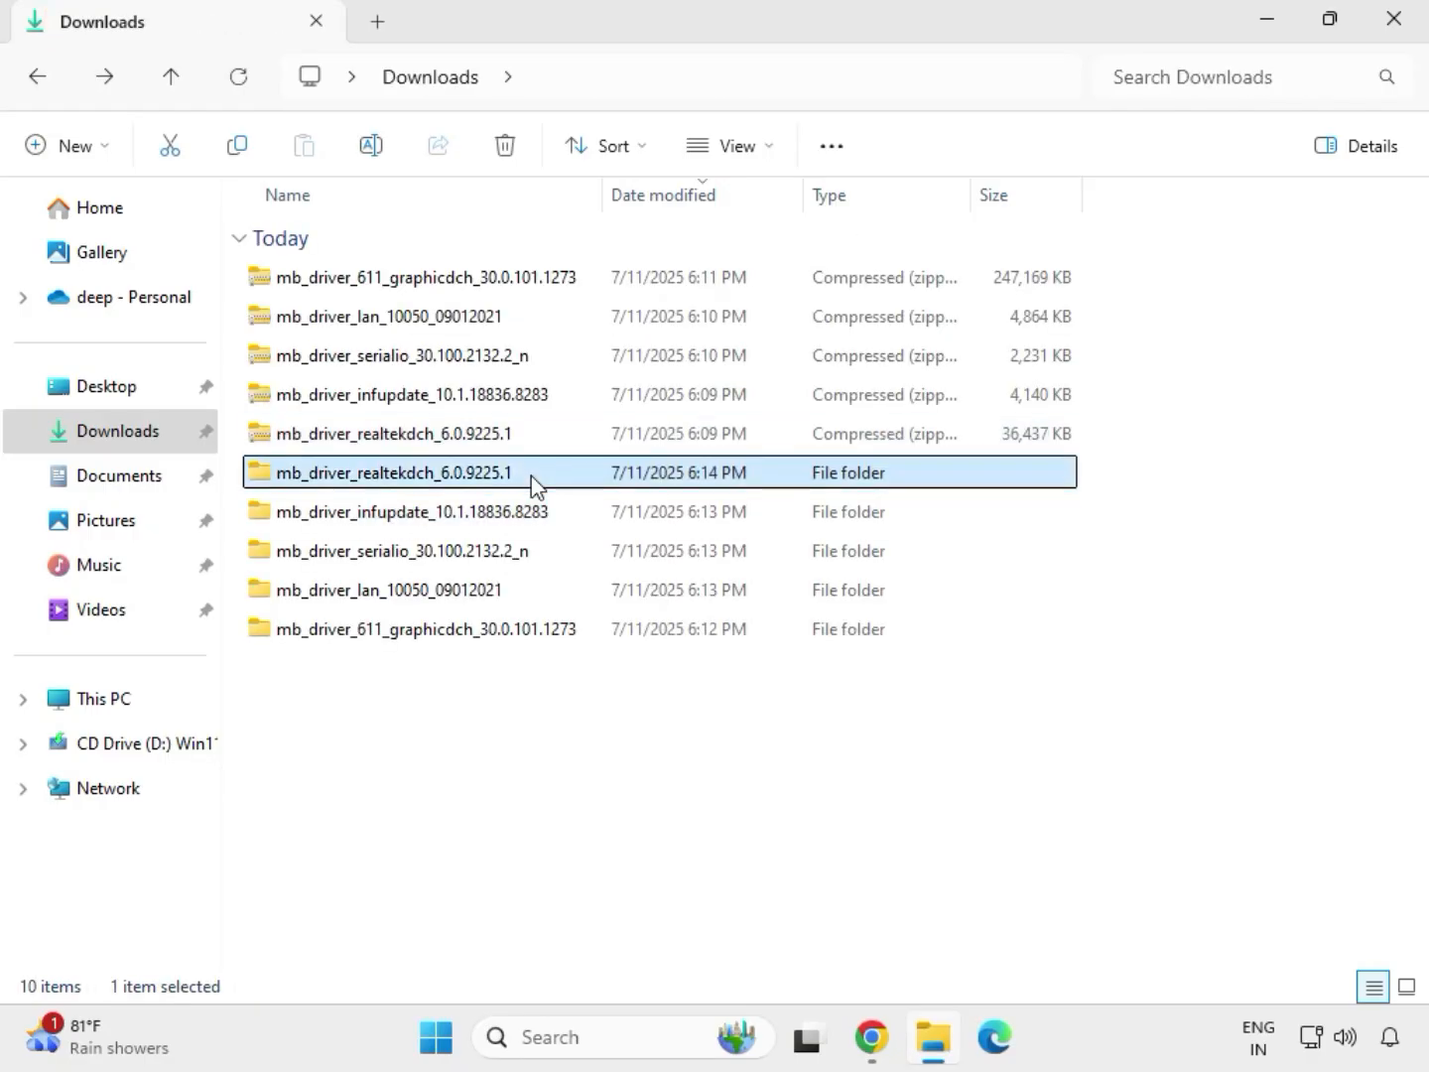
Open the extracted mb_driver_realtekdch_6.0.9225.1 folder, return to Downloads, and select the mb_driver_611_graphicdch_30.0.101.1273 folder.
double_click(531, 479)
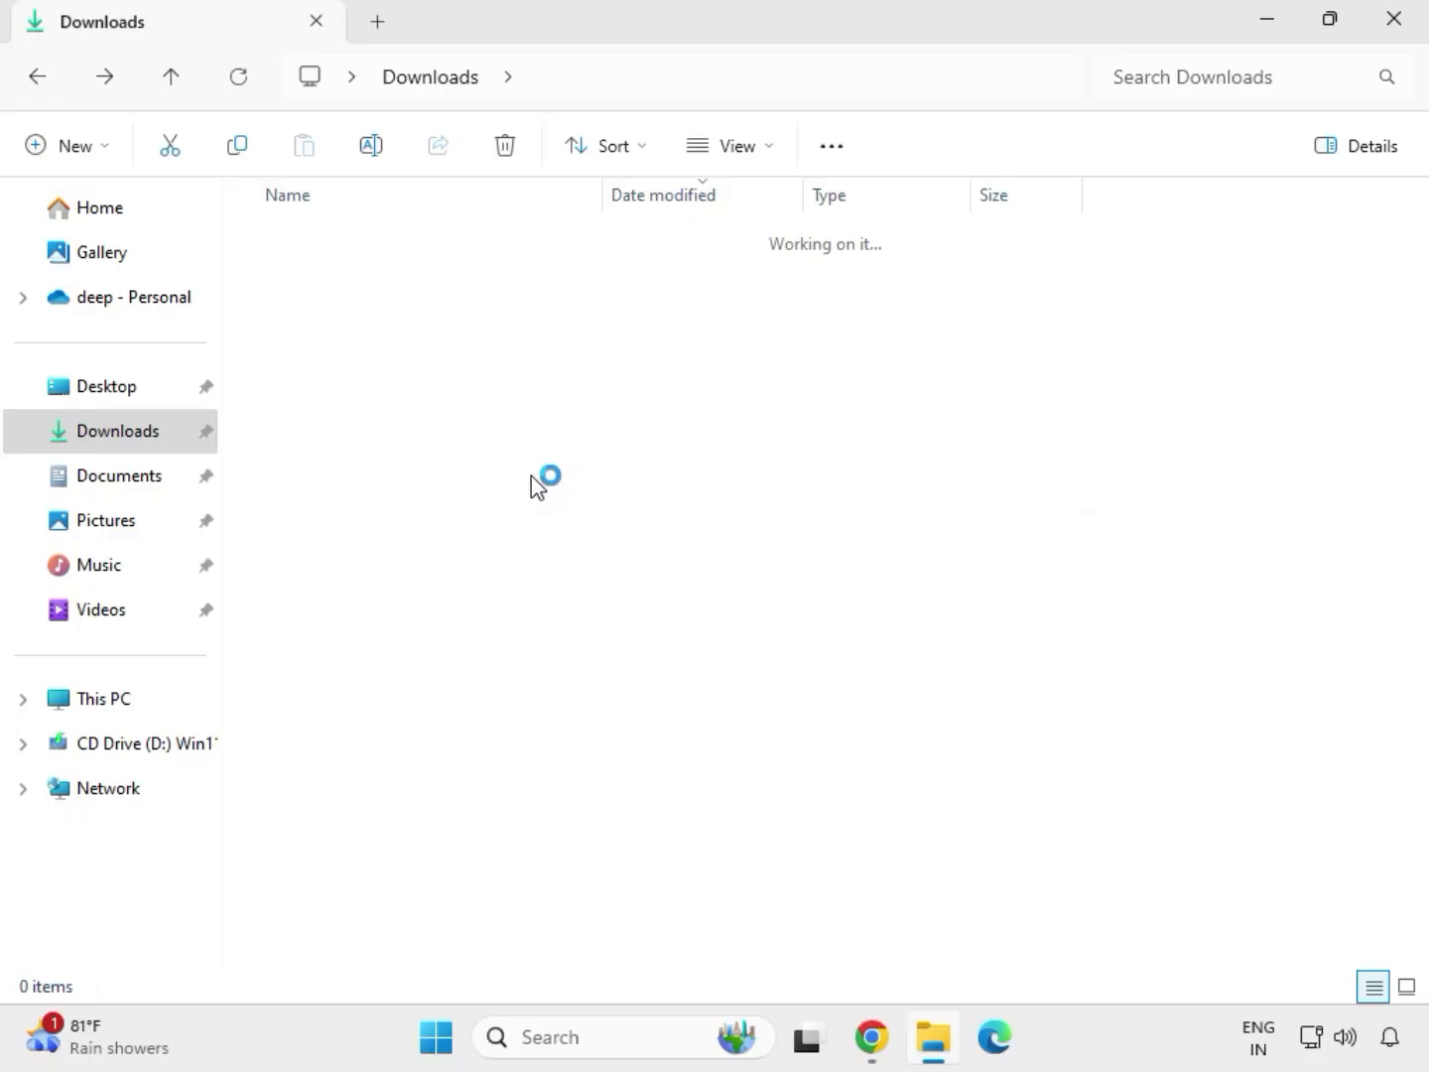
click(442, 82)
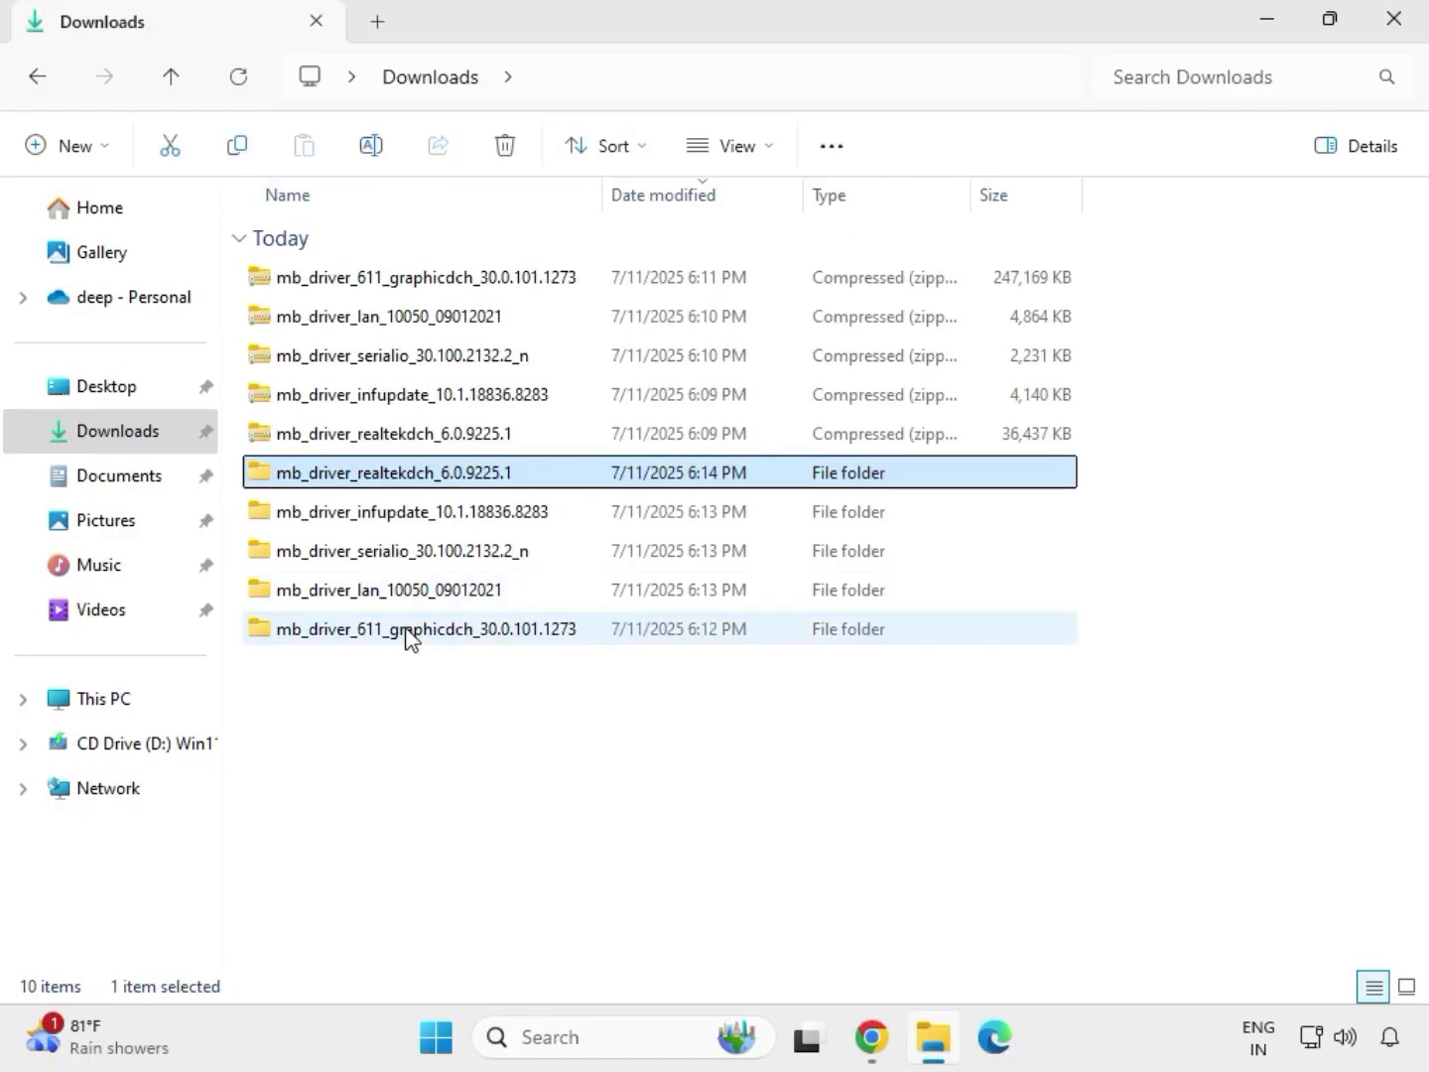
click(411, 640)
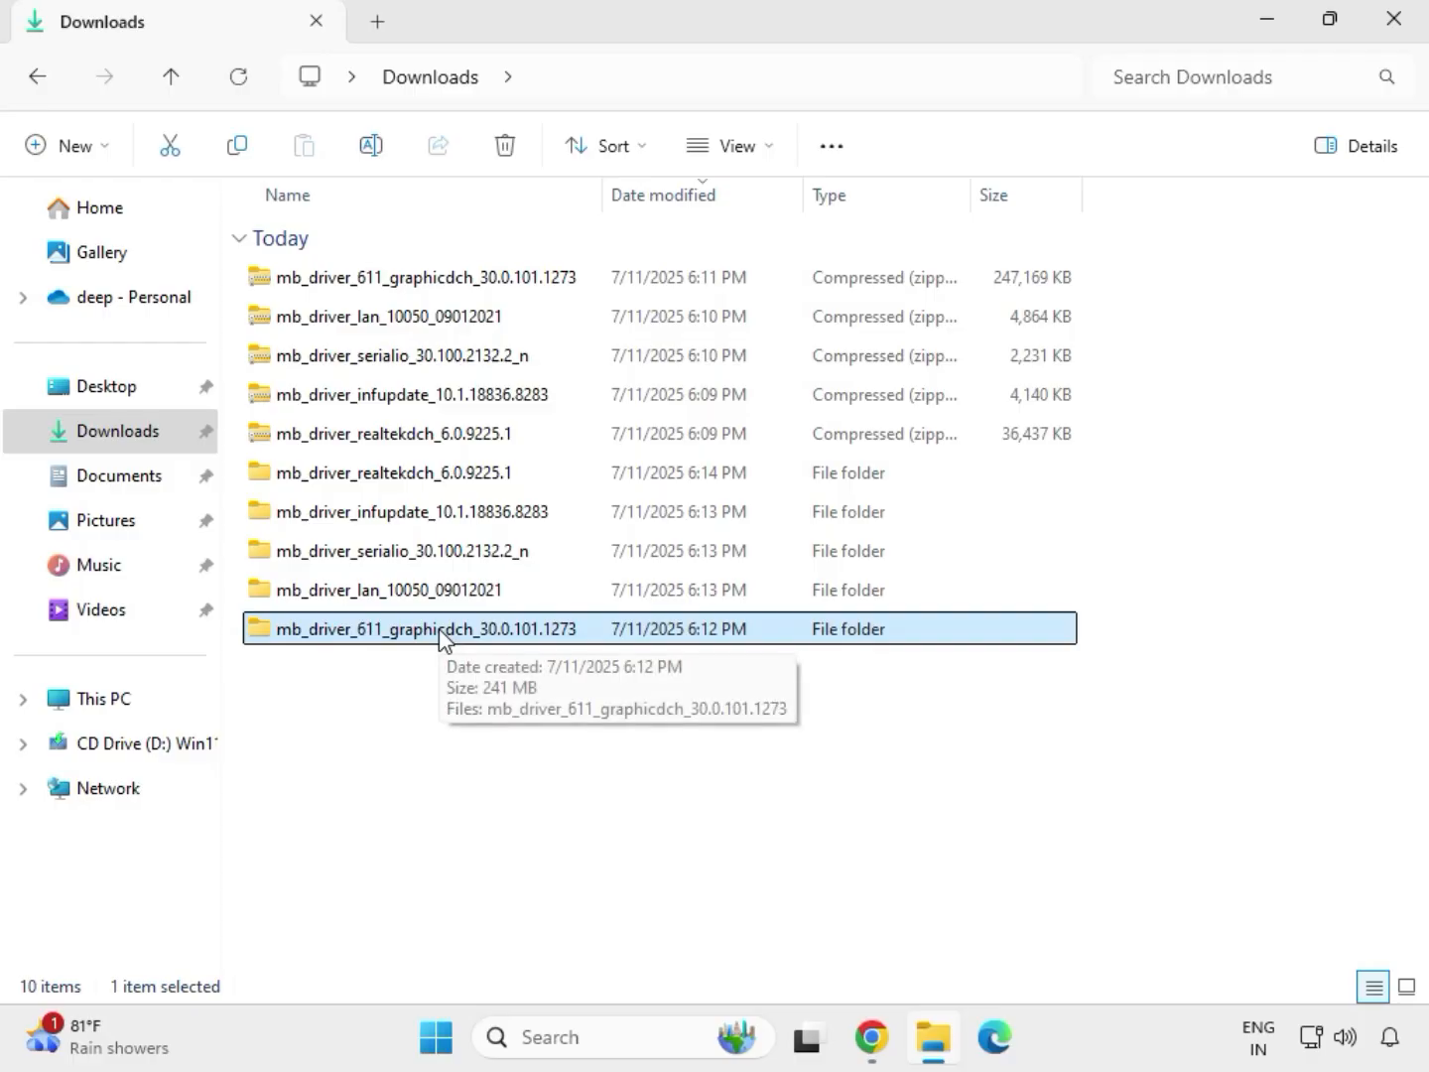
Run the graphics driver installer as administrator from the mb_driver_611_graphicdch_30.0.101.1273 folder, allow it to make changes, and return to Downloads.
double_click(440, 639)
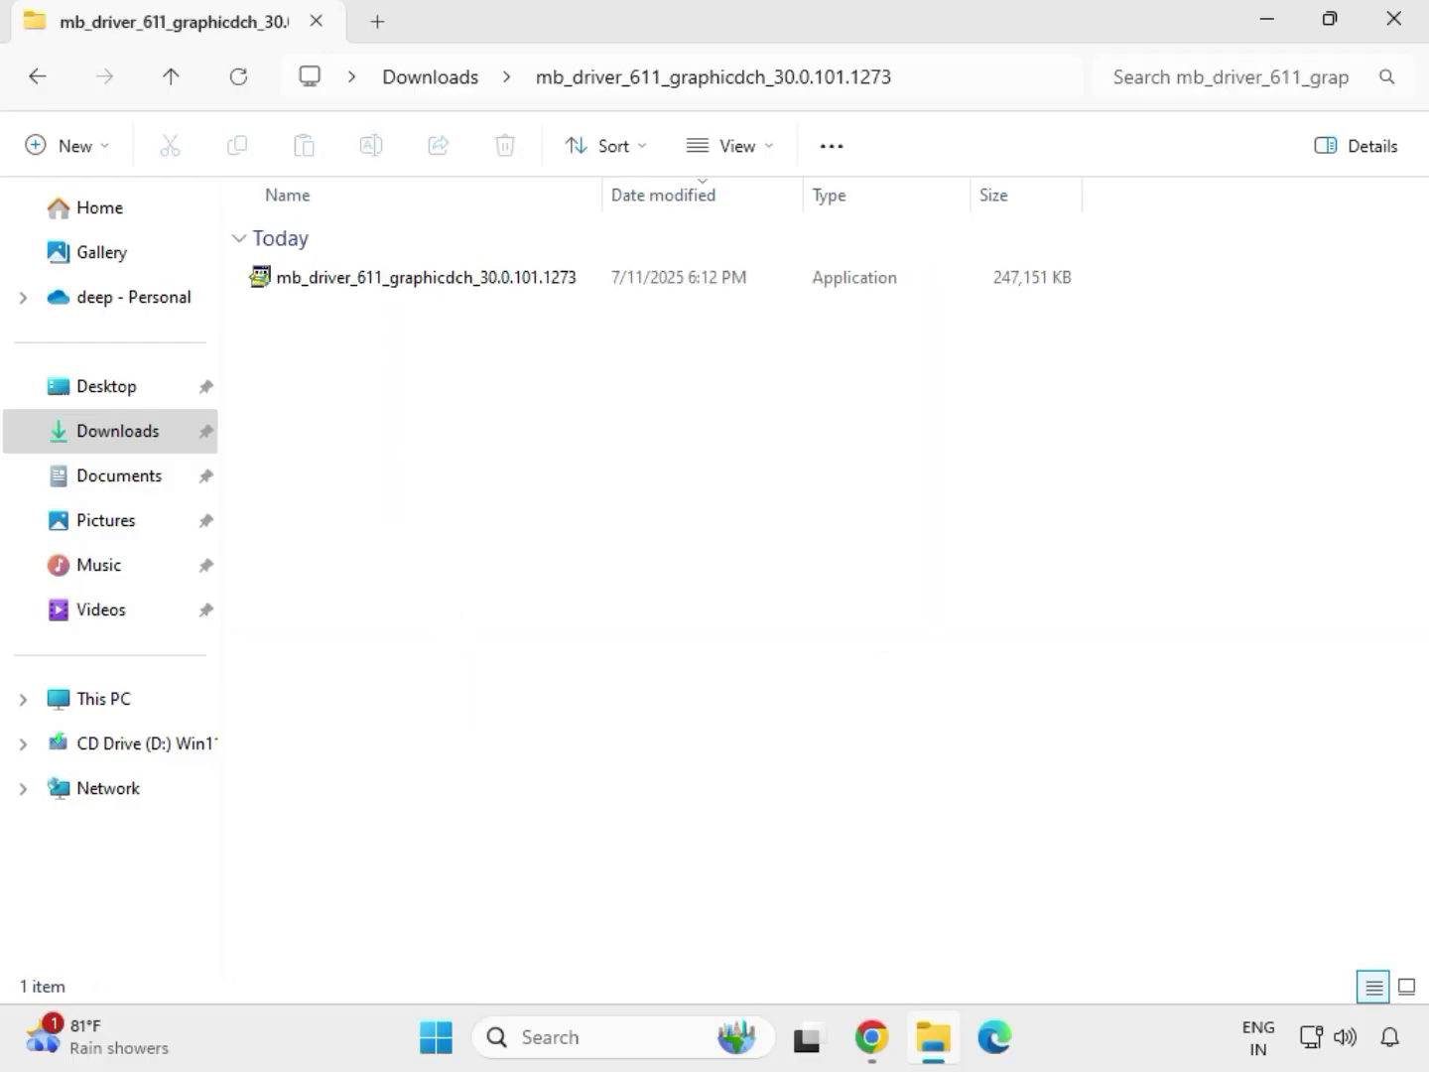
click(392, 282)
right_click(417, 327)
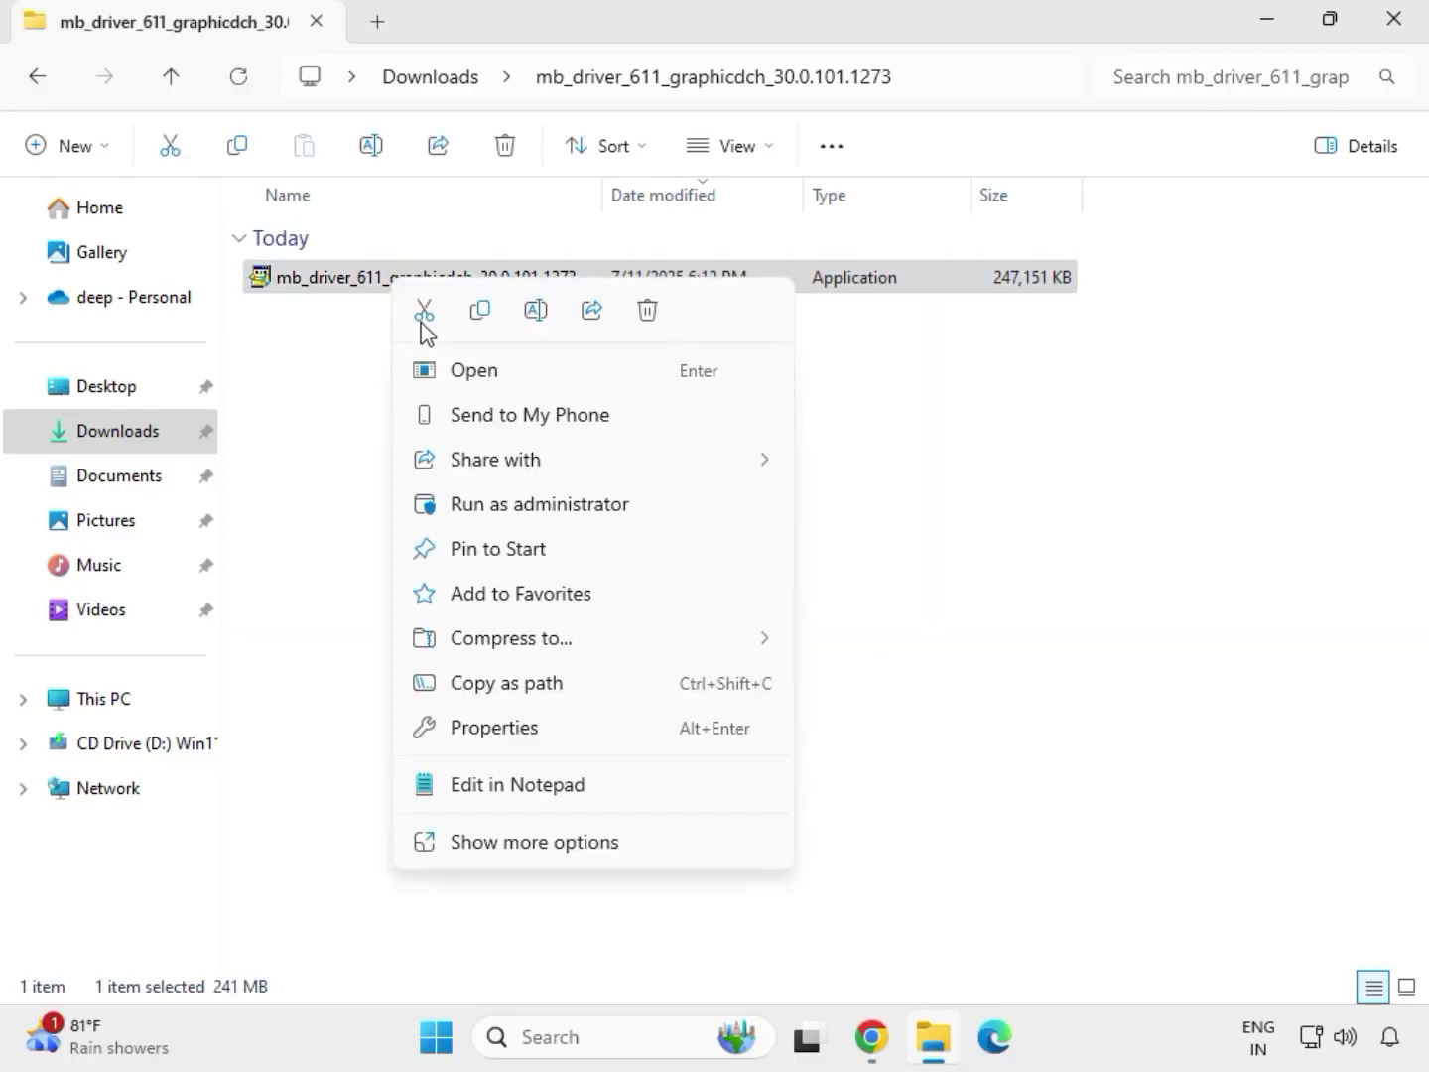
click(546, 509)
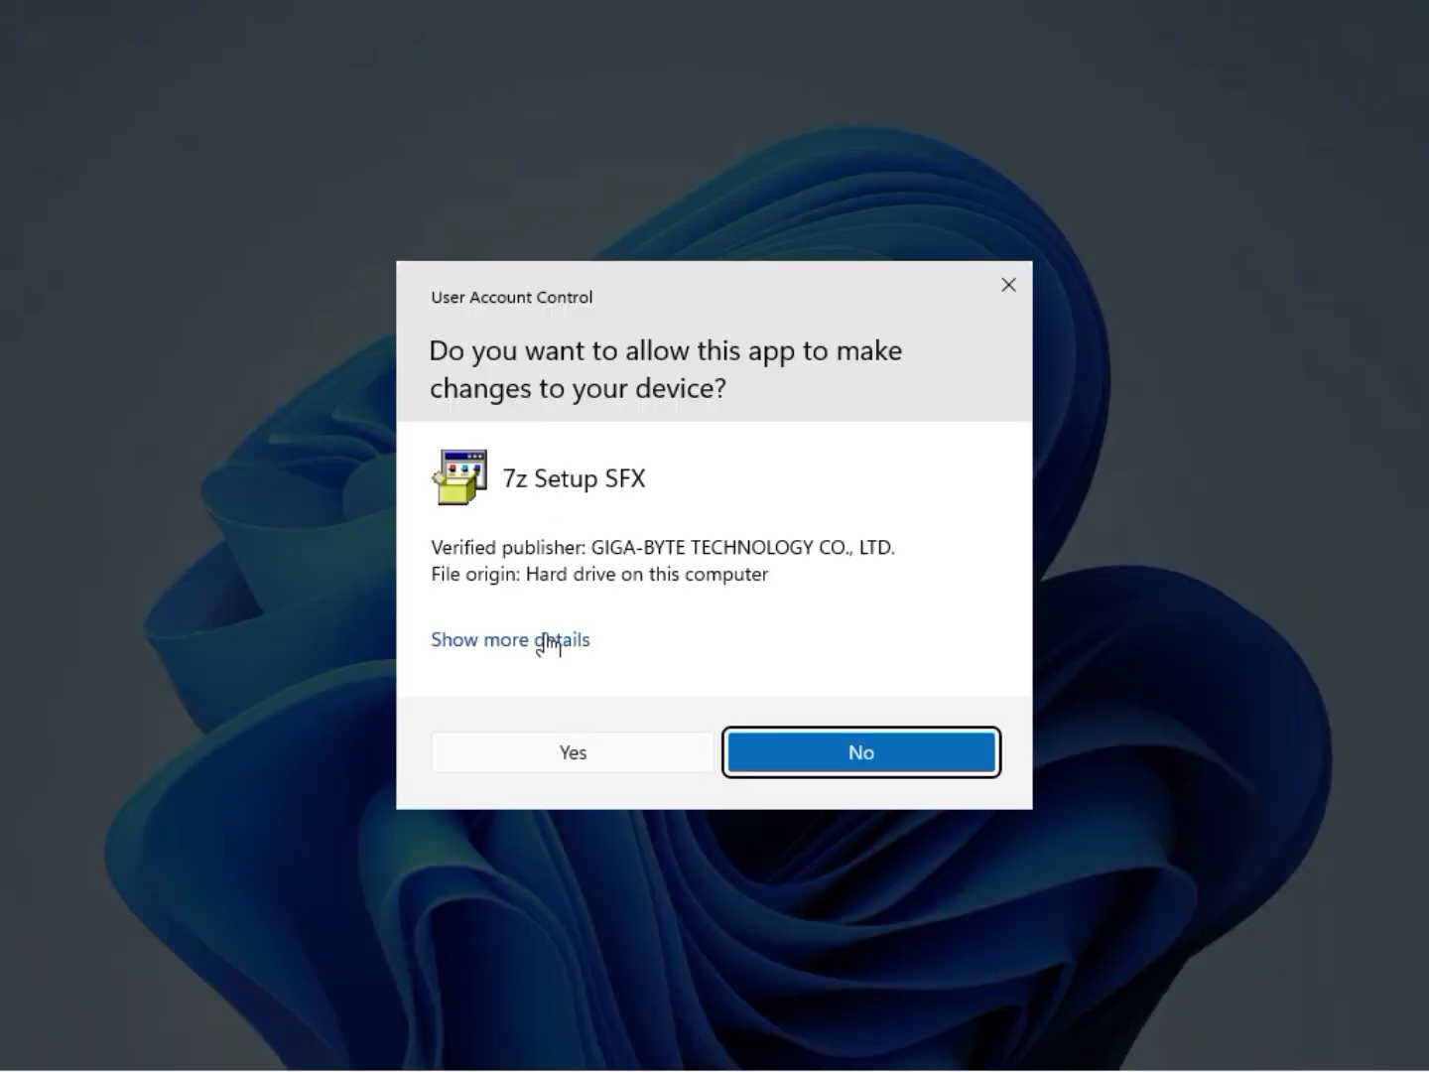
click(551, 754)
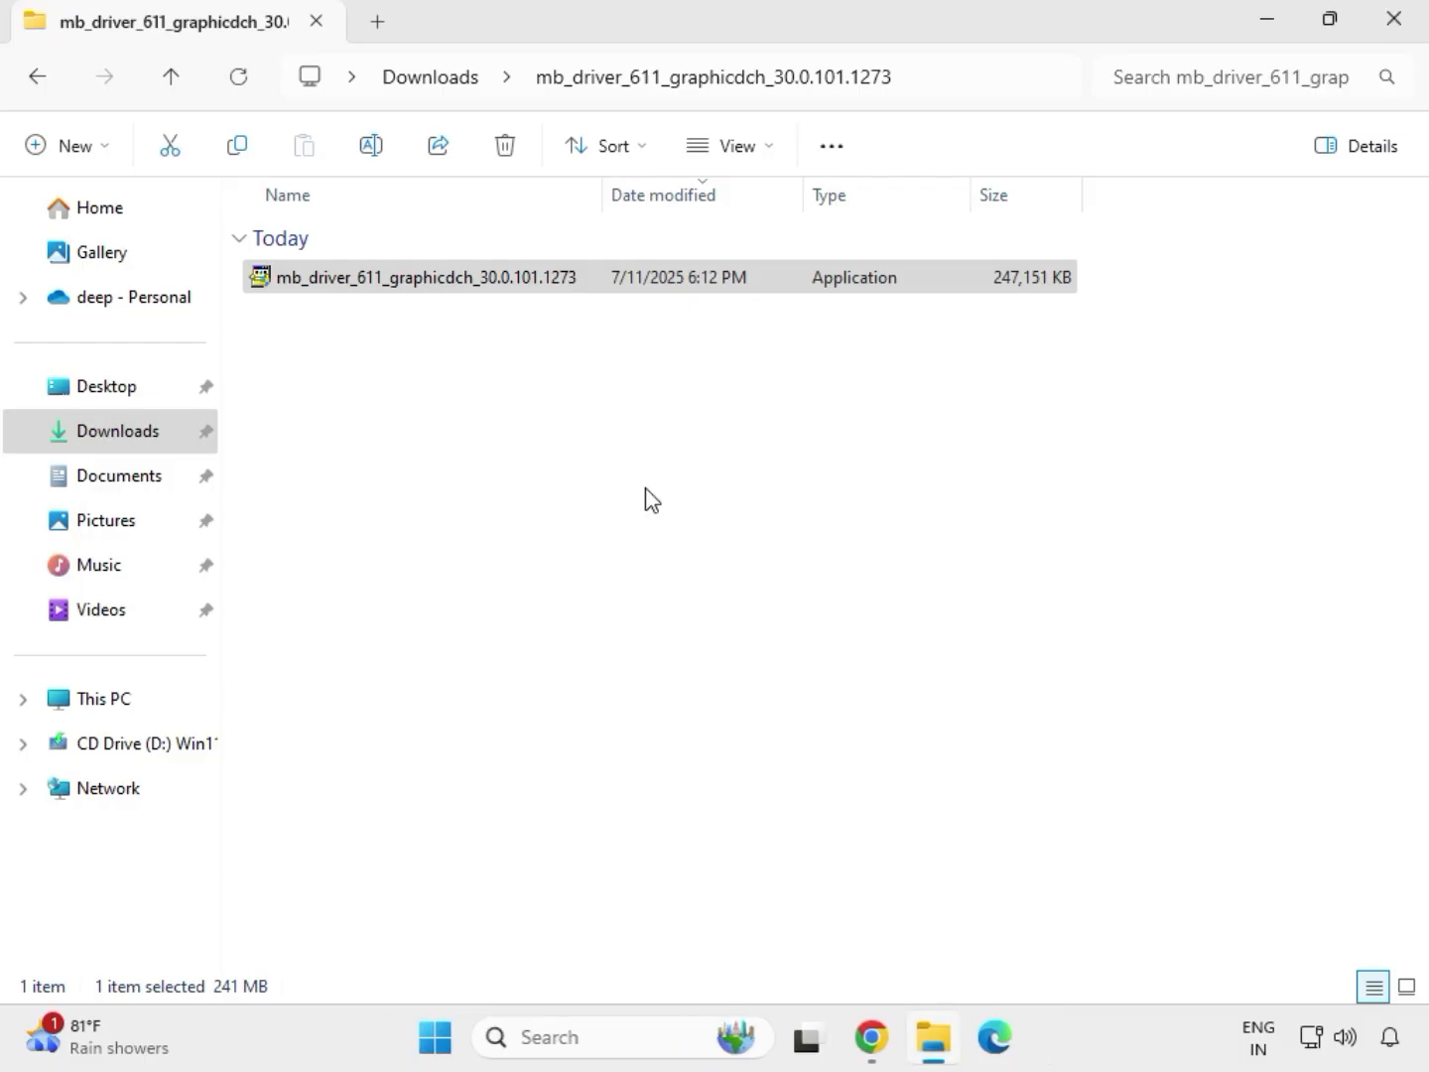
click(437, 77)
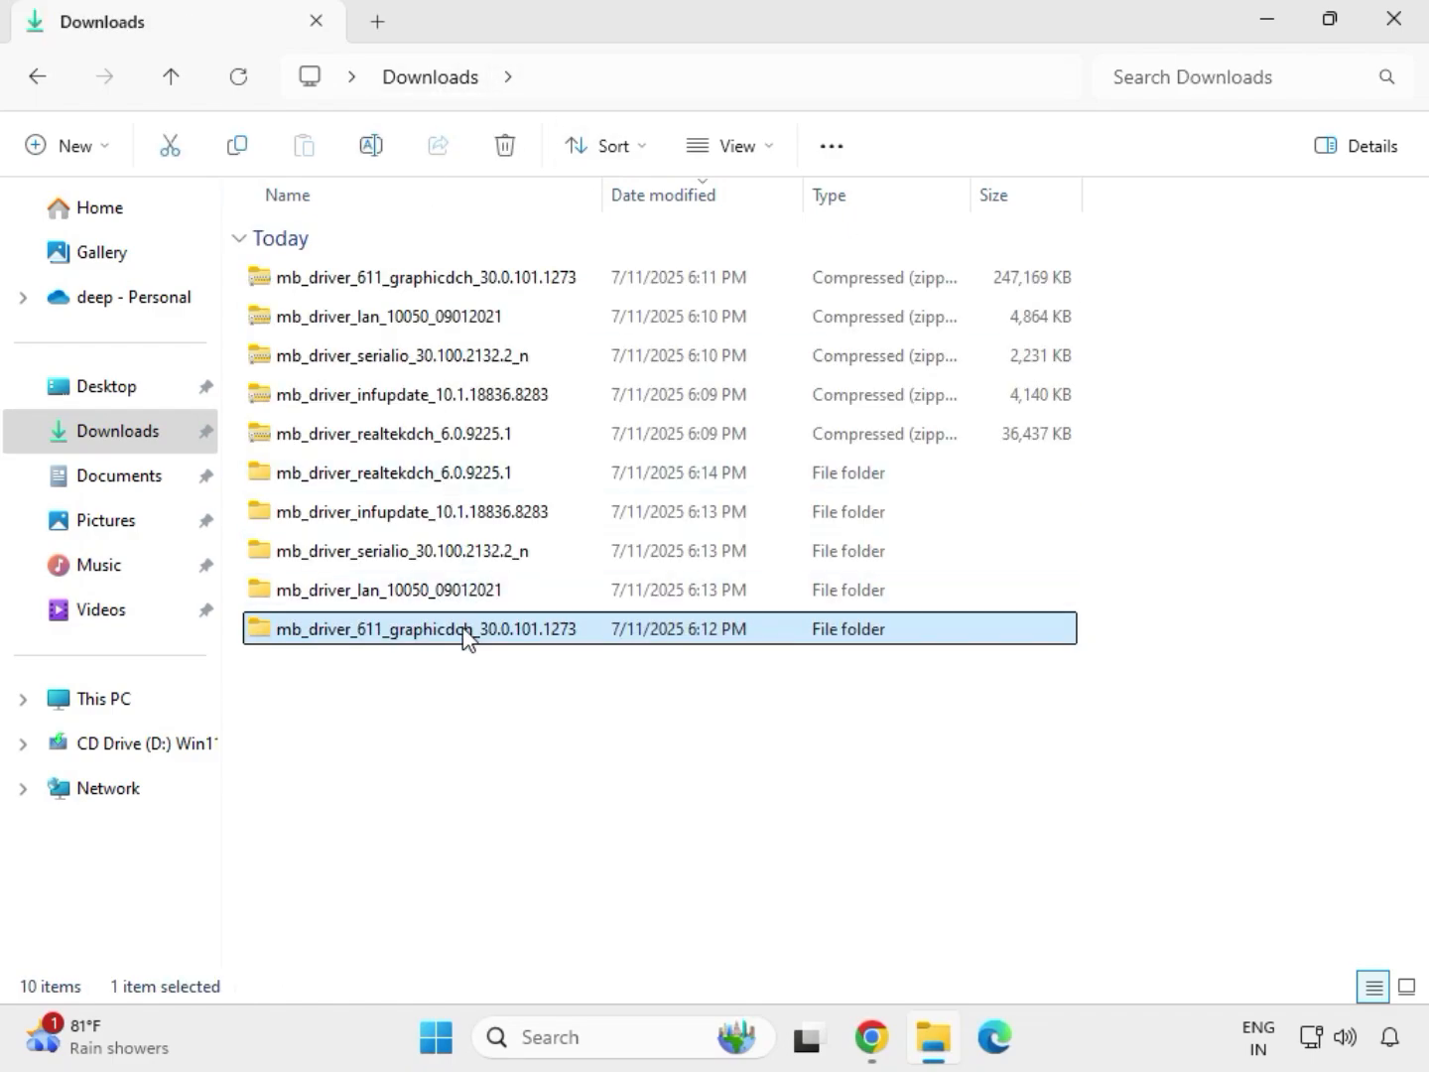
Install the Realtek Audio Driver by running Setup as administrator from the extracted mb_driver_realtekdch_6.0.9225.1 folder, finishing with the option to restart the computer later.
double_click(440, 473)
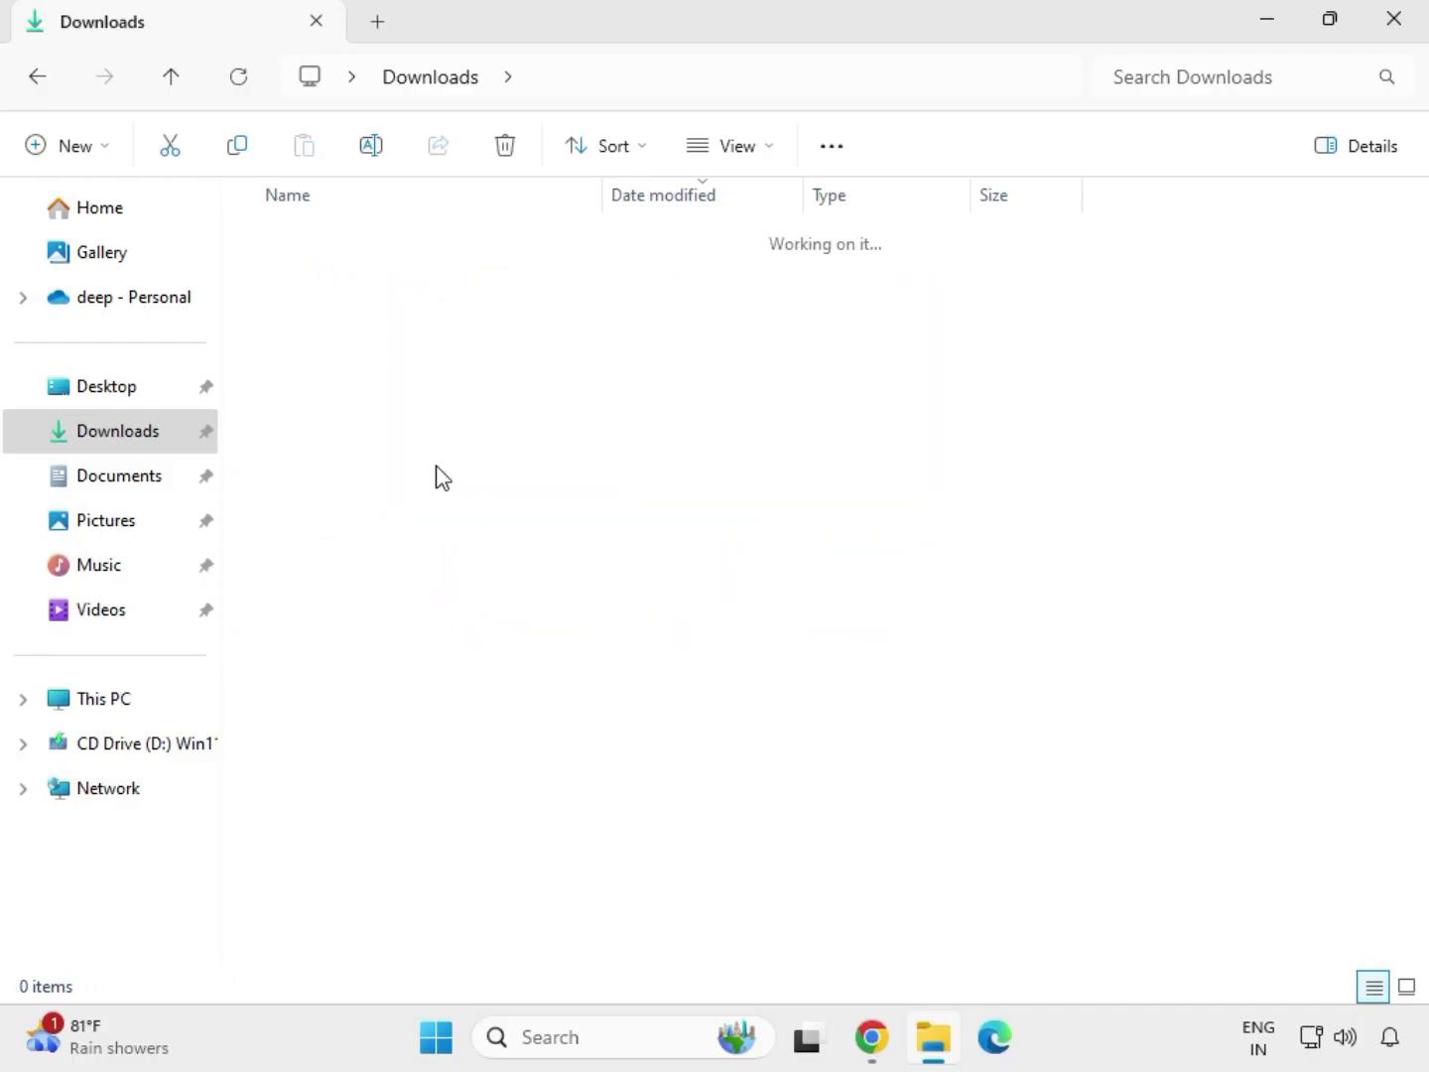
double_click(418, 273)
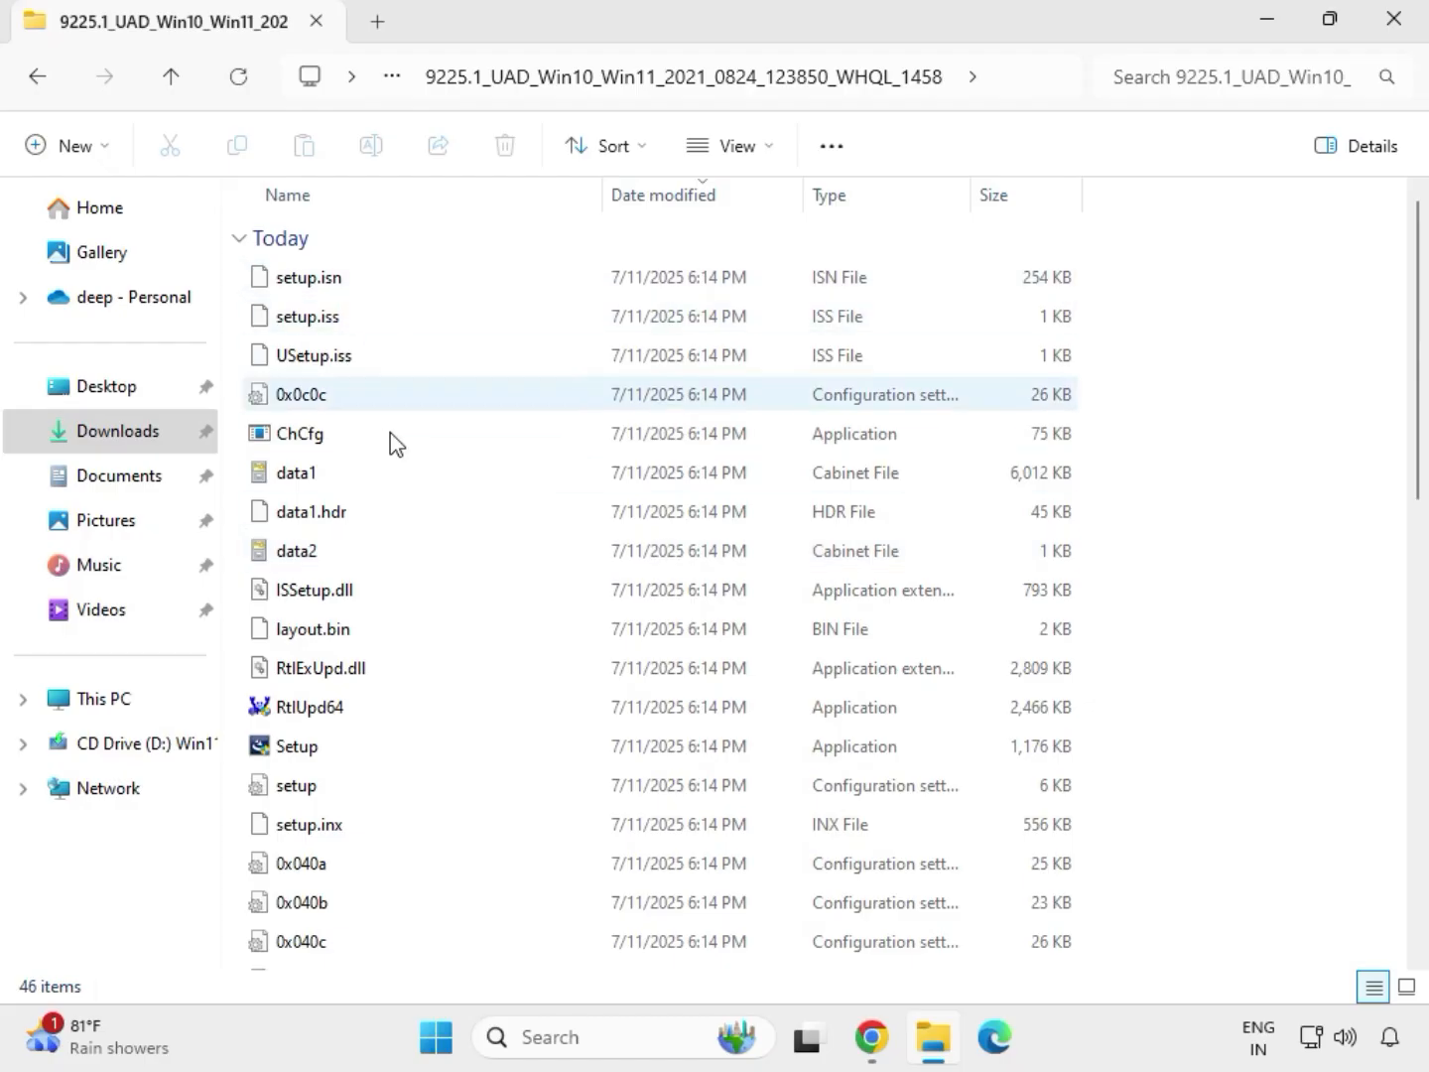
click(328, 752)
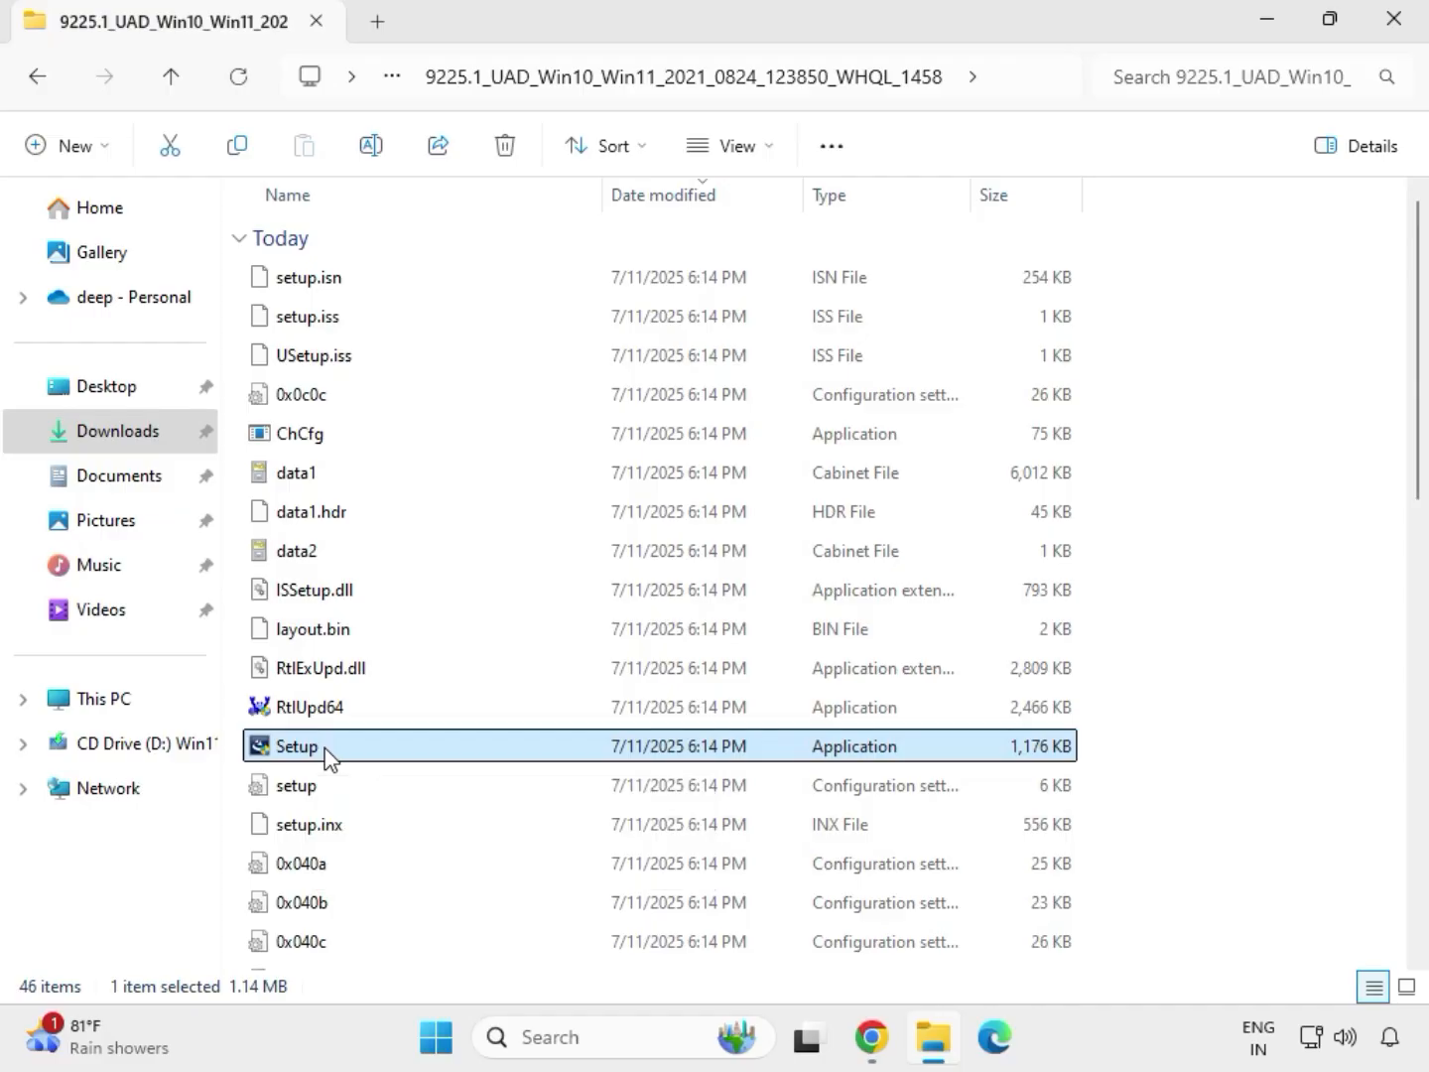
right_click(327, 753)
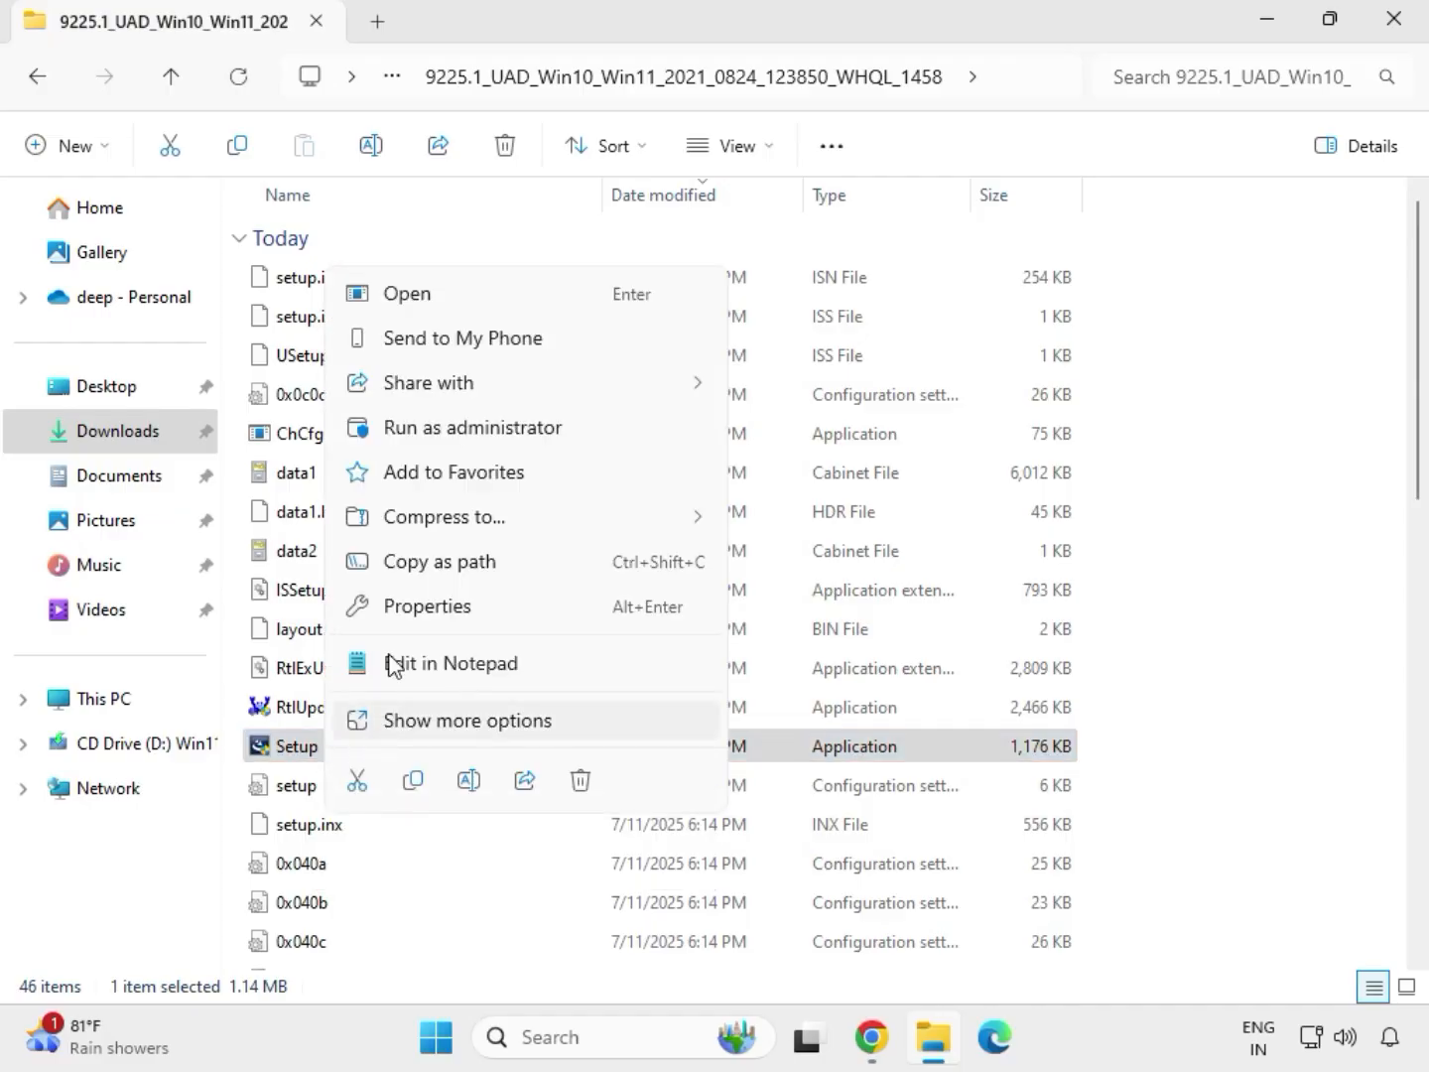
click(436, 431)
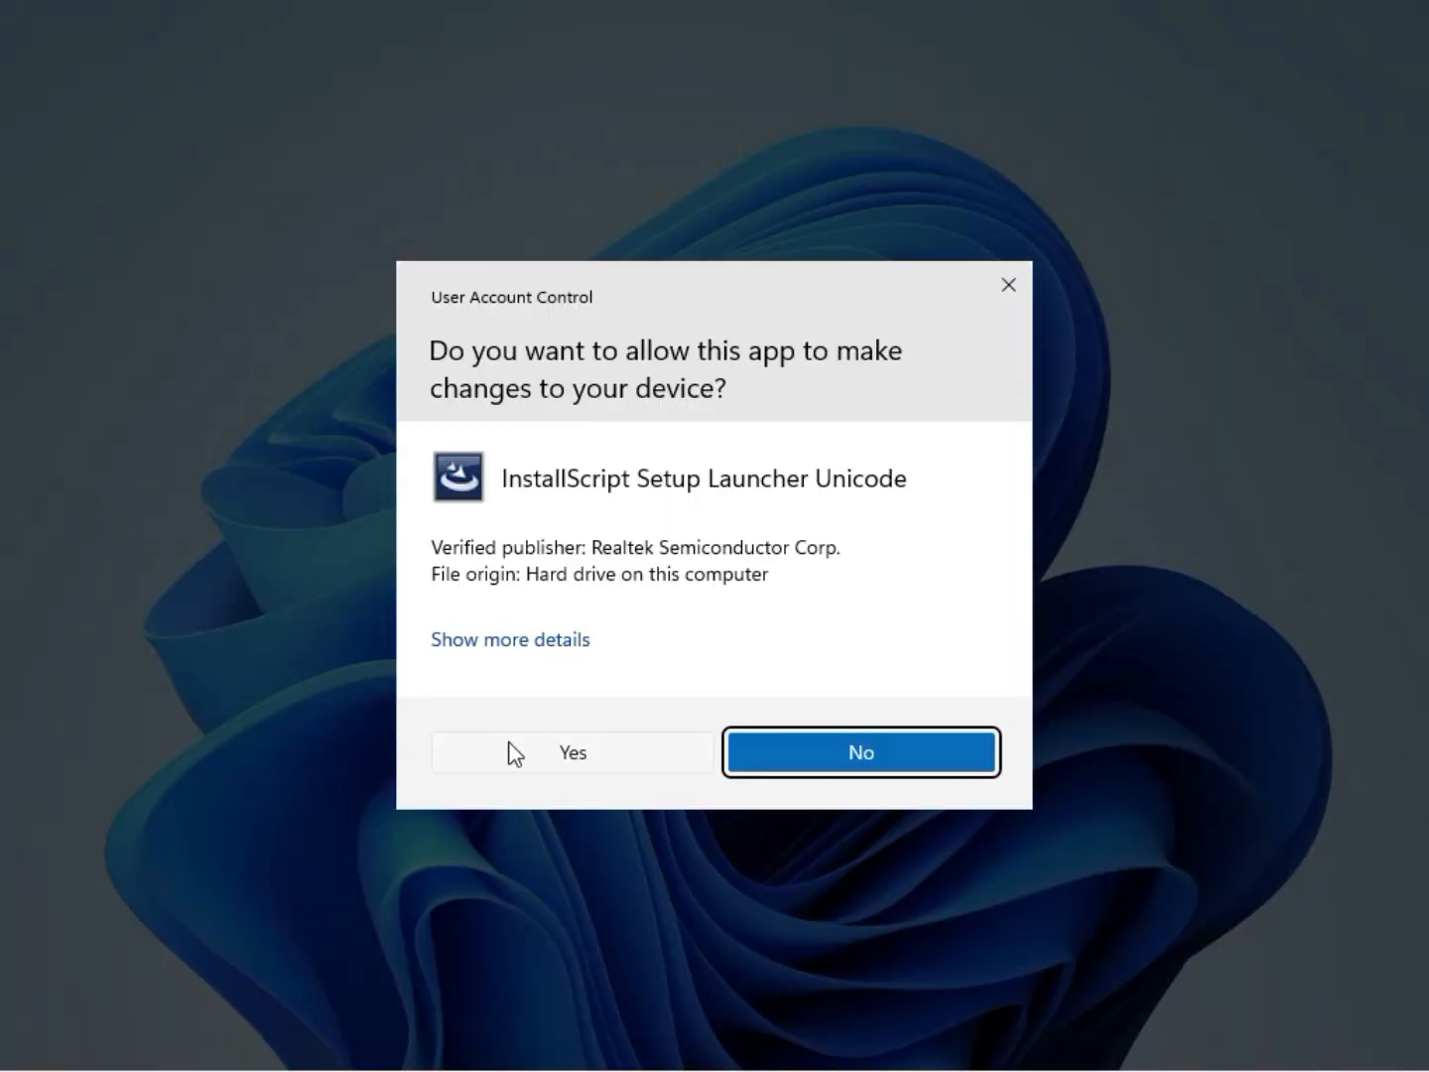
click(513, 755)
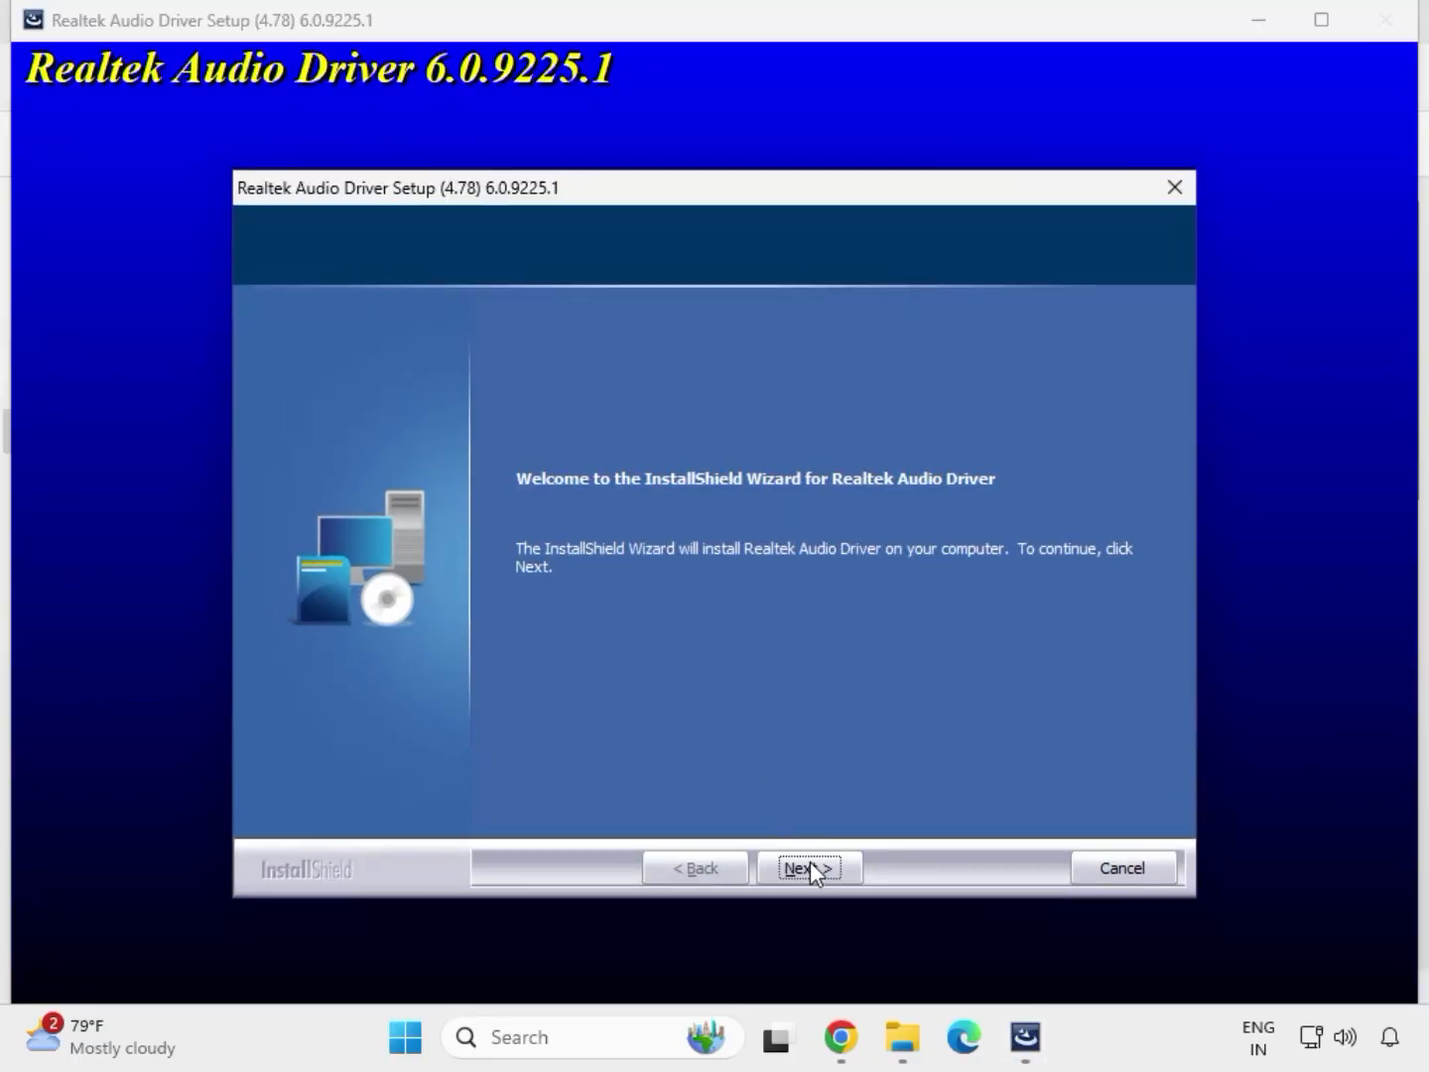
click(810, 861)
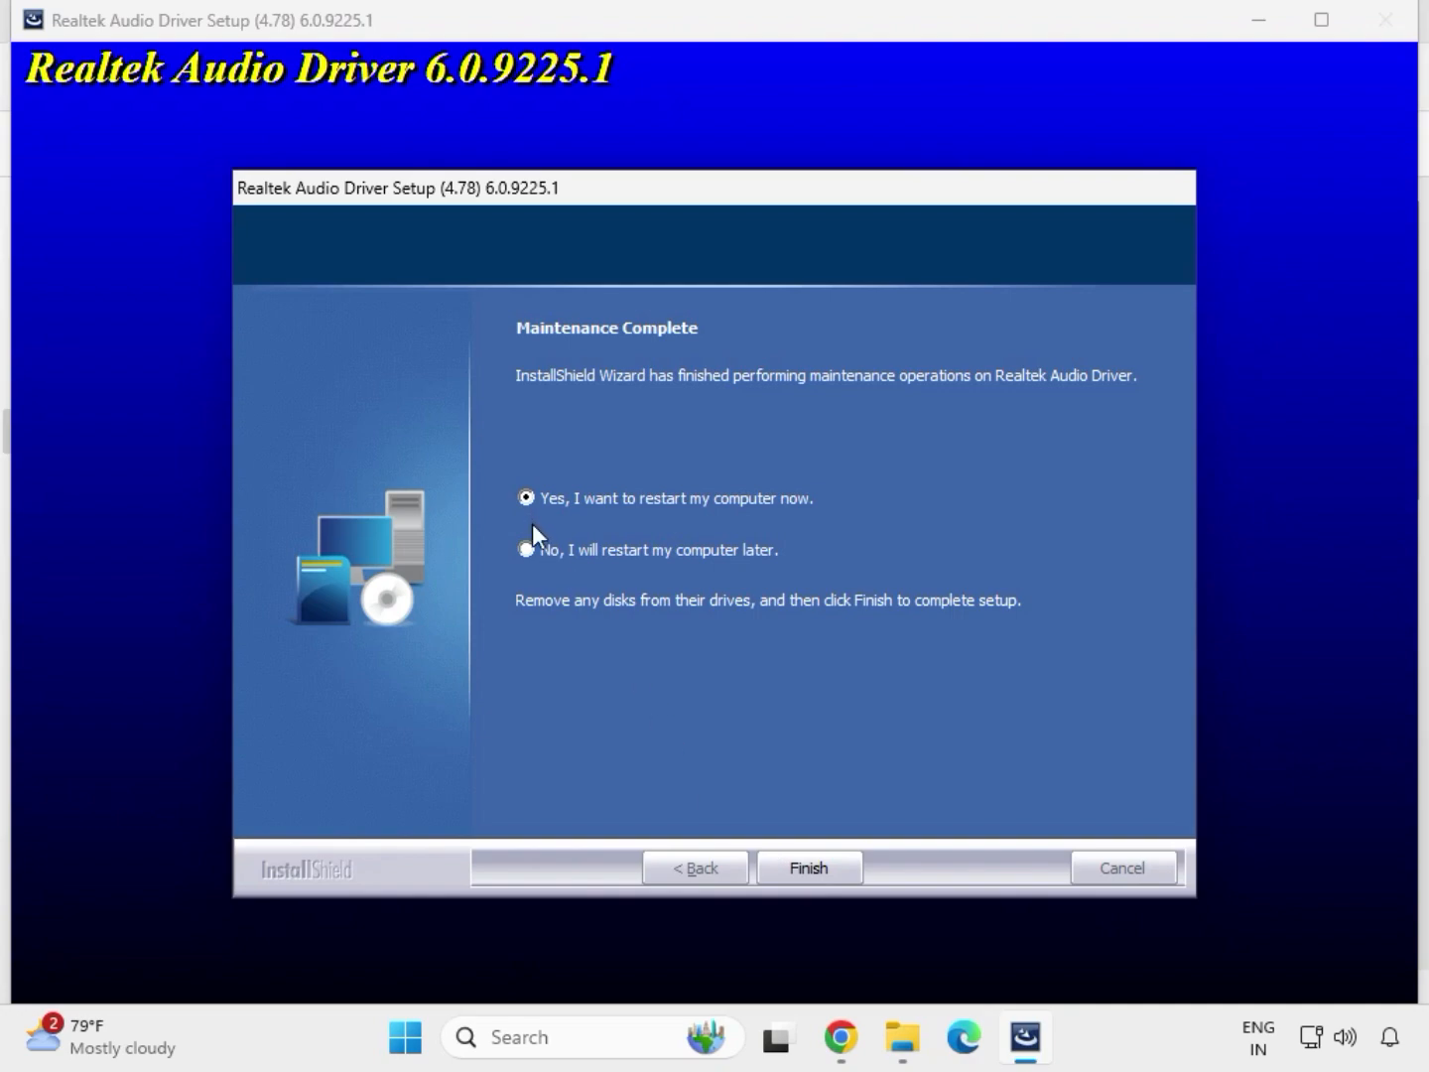
click(805, 867)
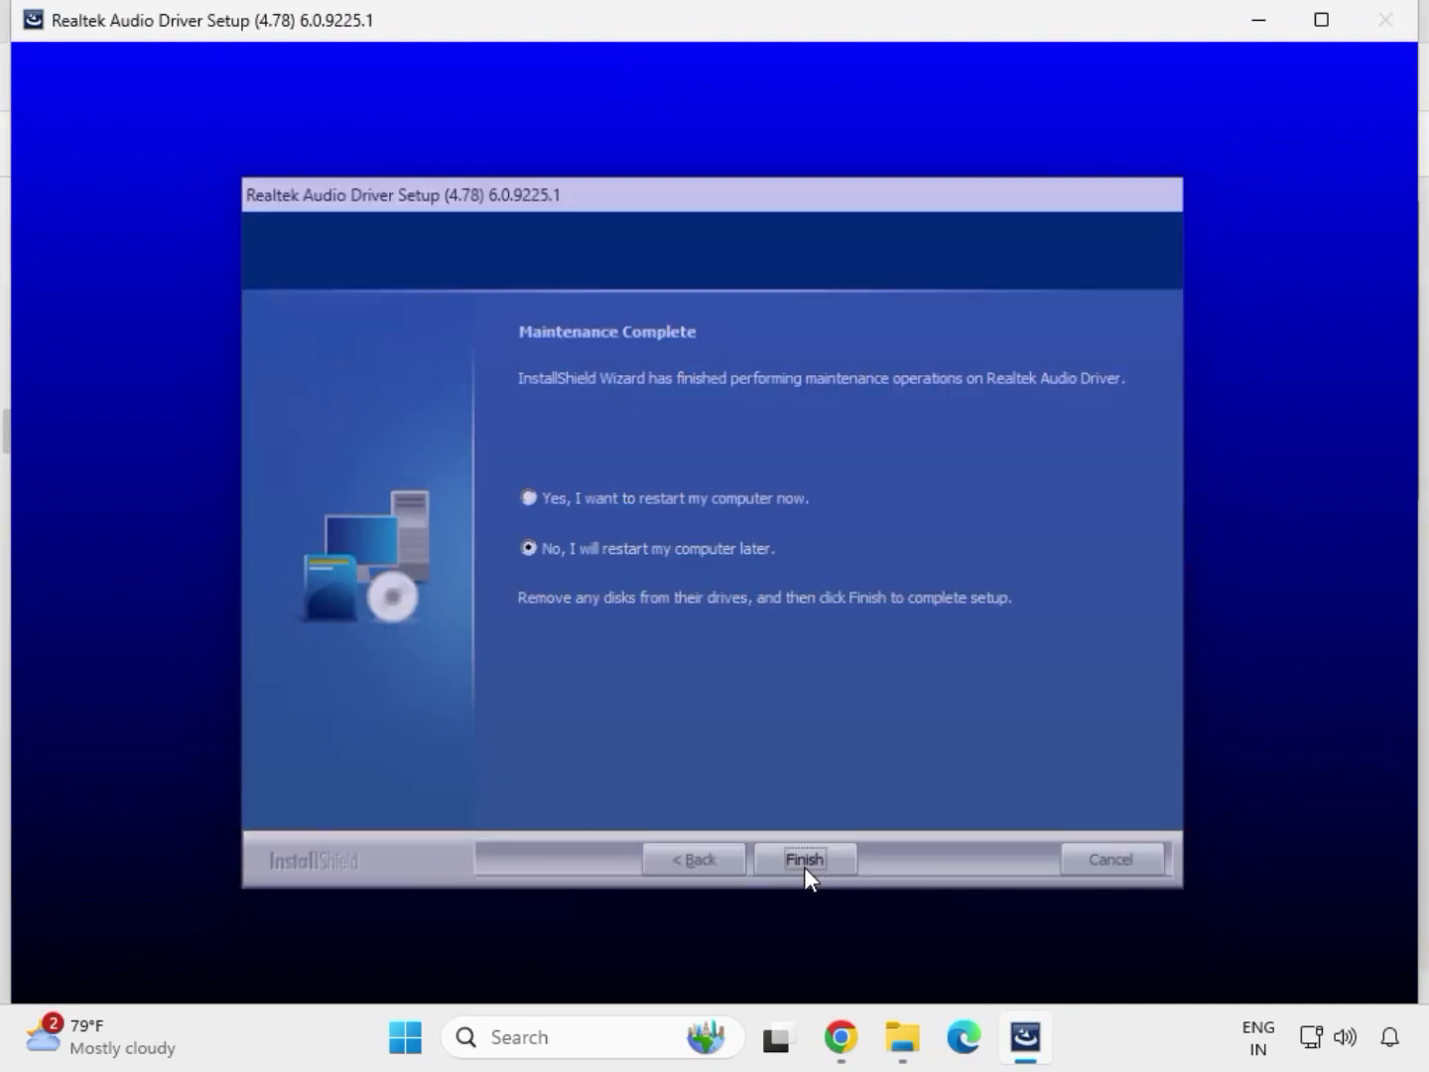